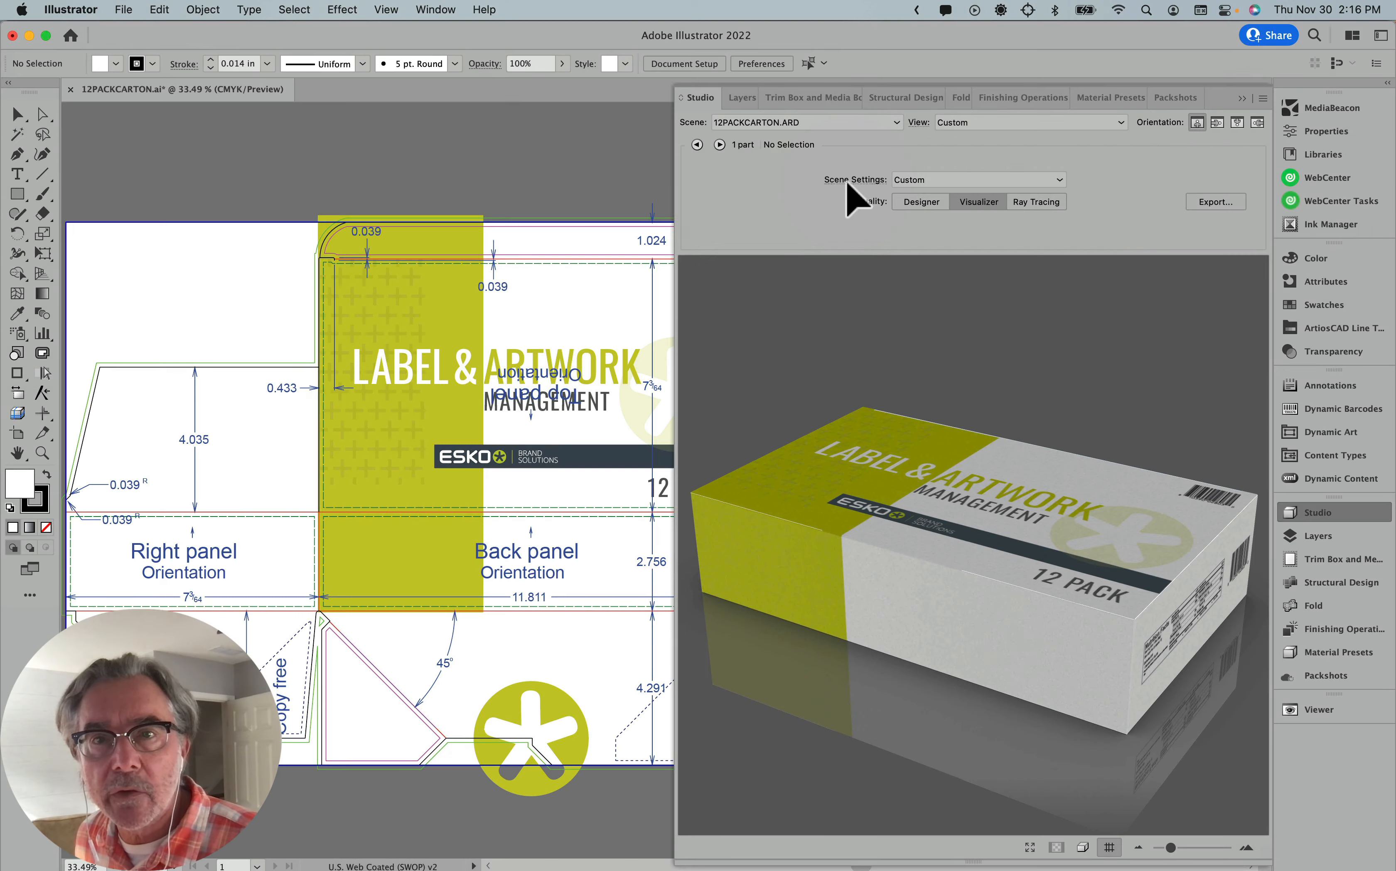
In the scene settings, try the Office, Photo studio 2 and Photo studio 6 lighting environments on the 3D carton.
left_click(847, 181)
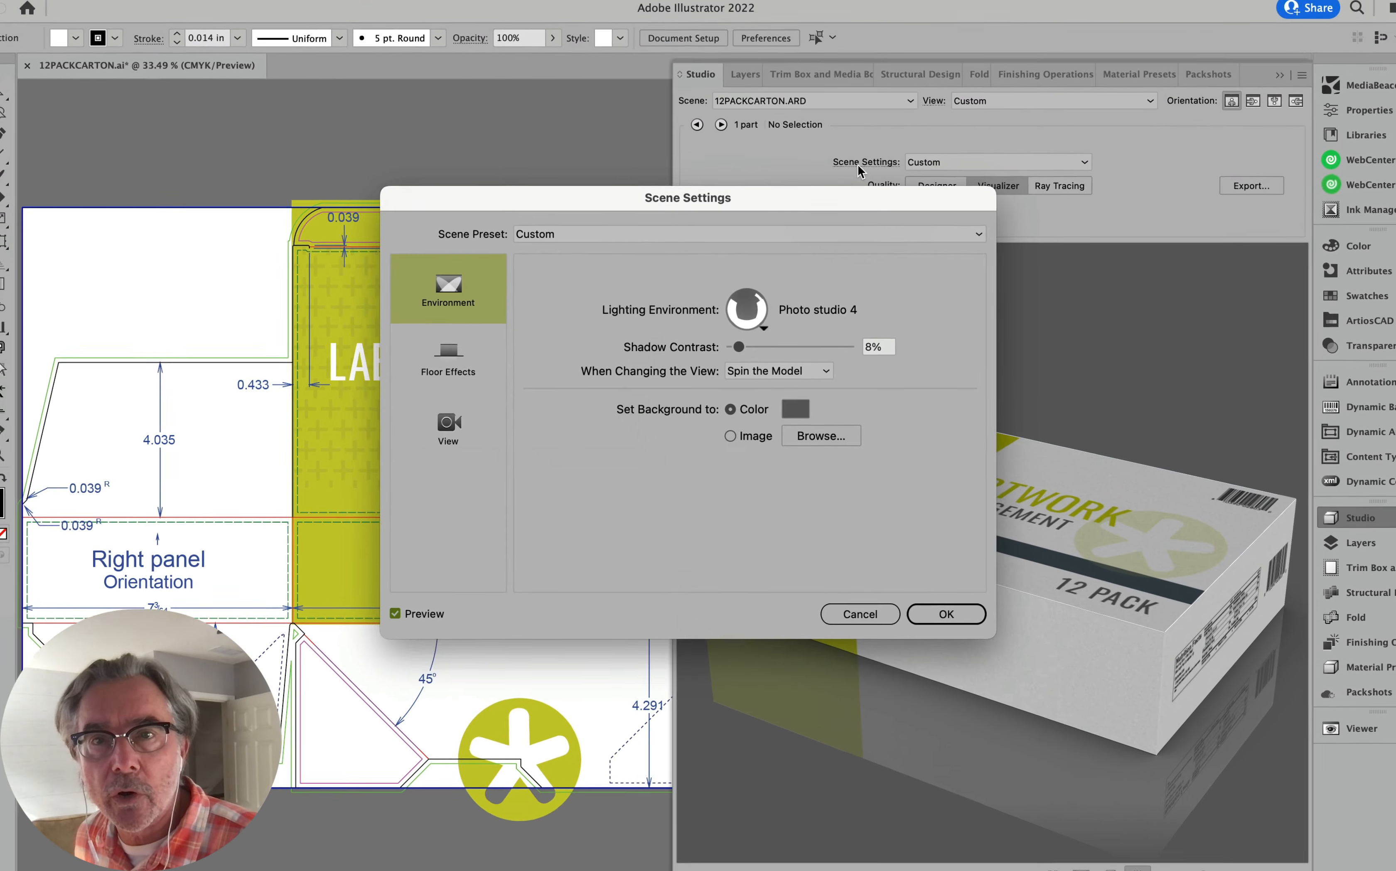
left_click(752, 293)
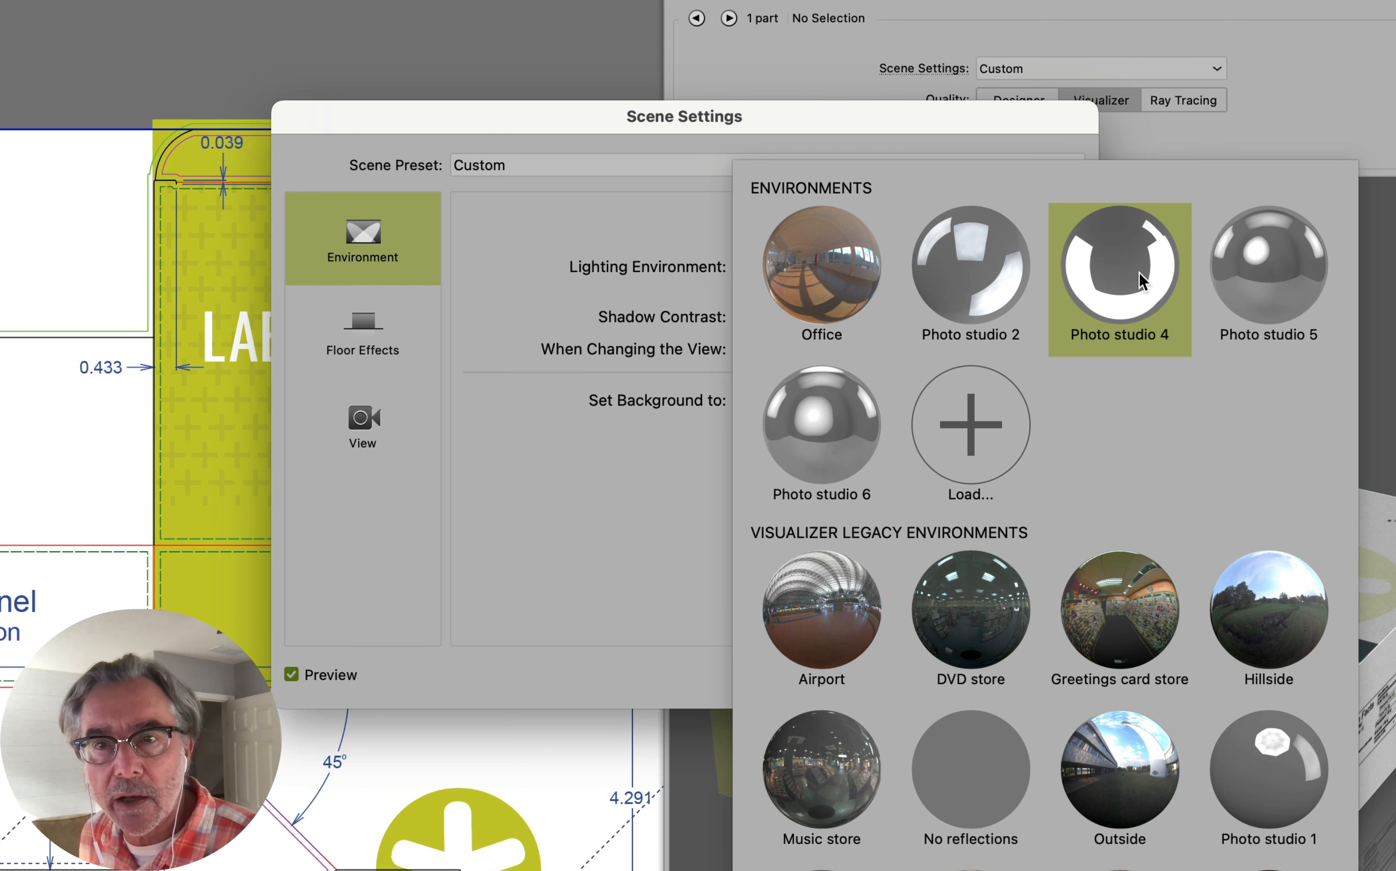
left_click(845, 282)
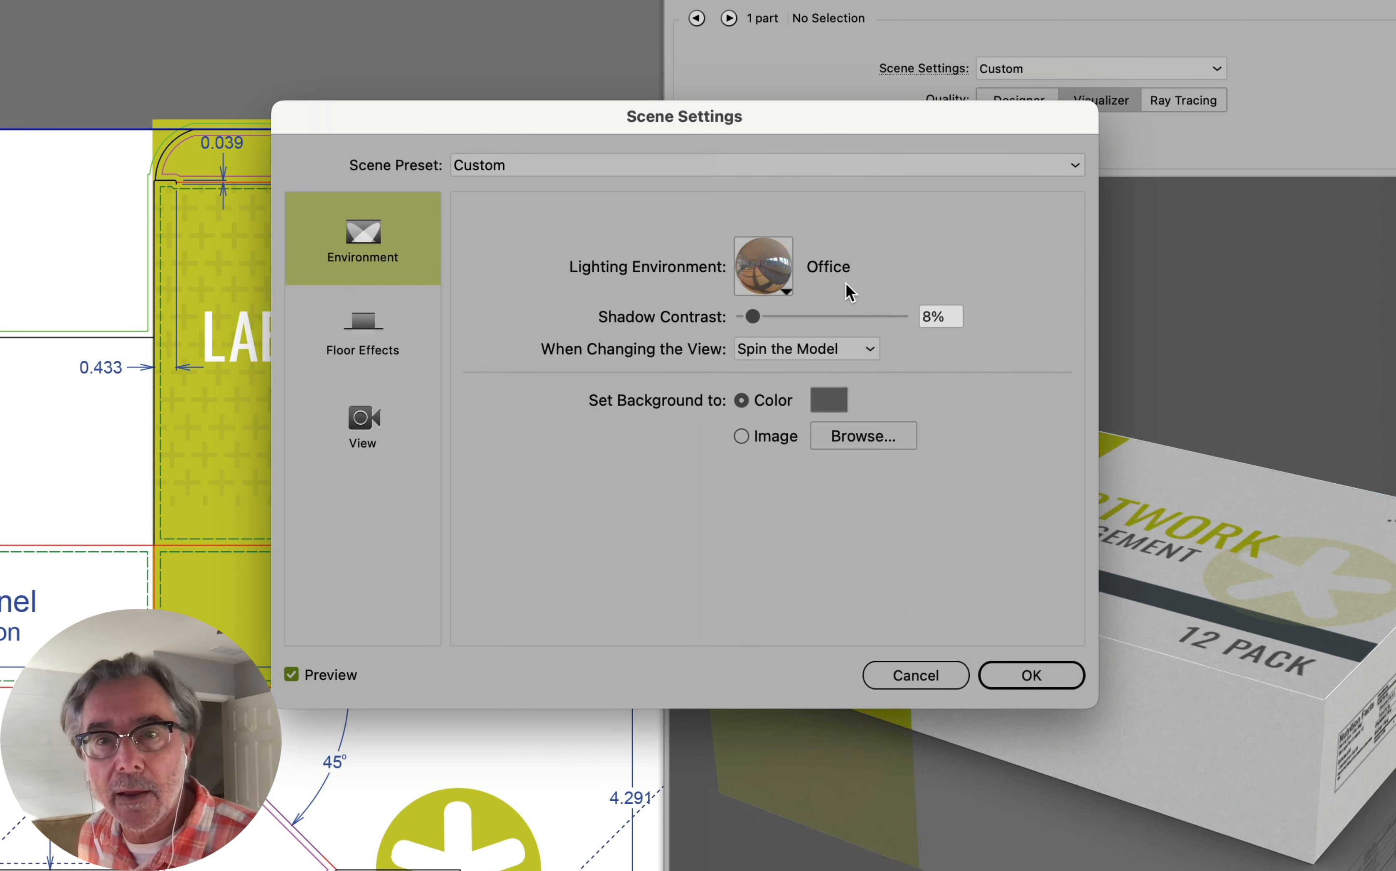
left_click_drag(866, 121, 573, 206)
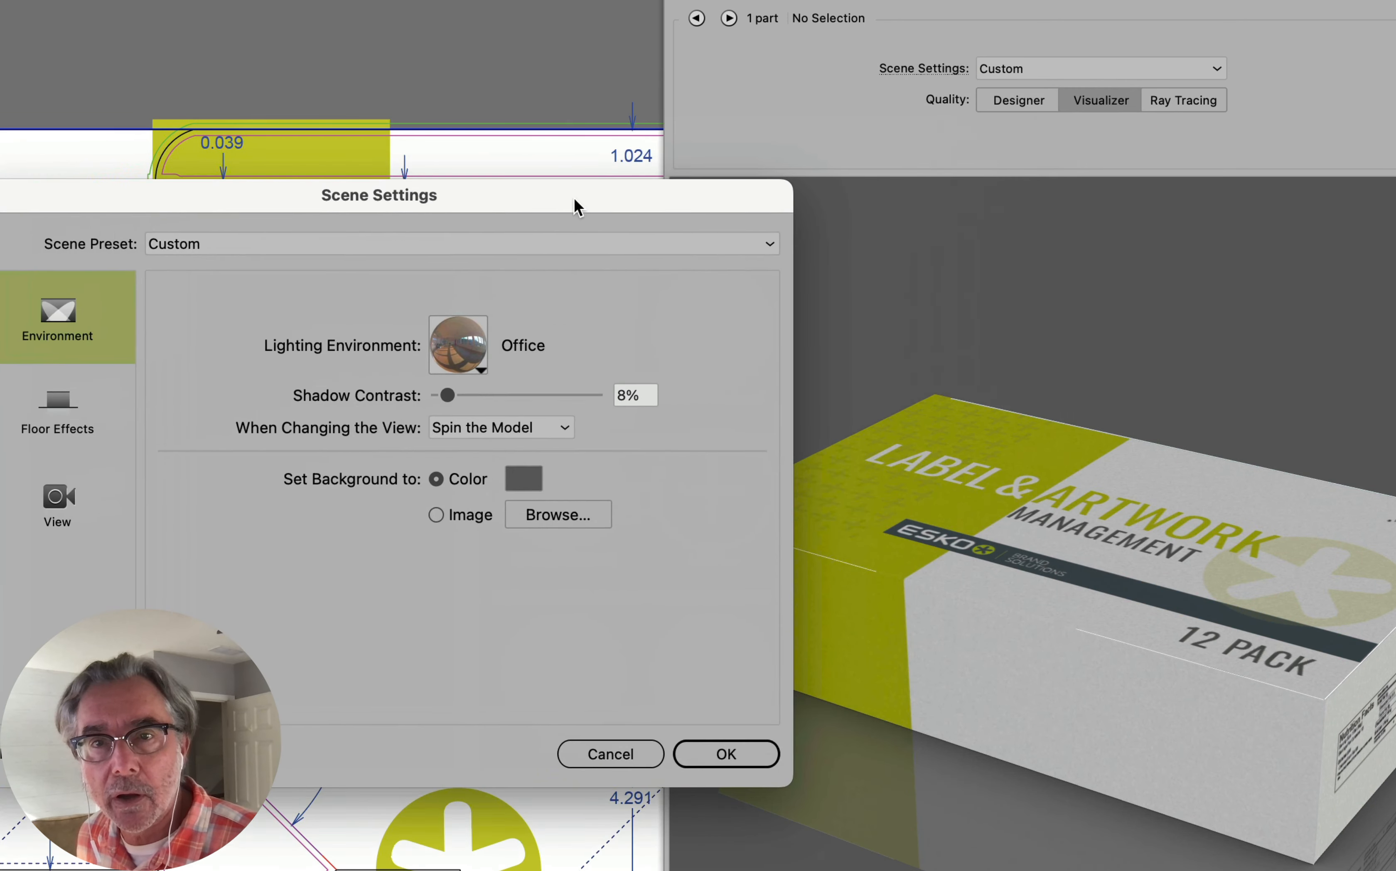
left_click(440, 363)
left_click(643, 266)
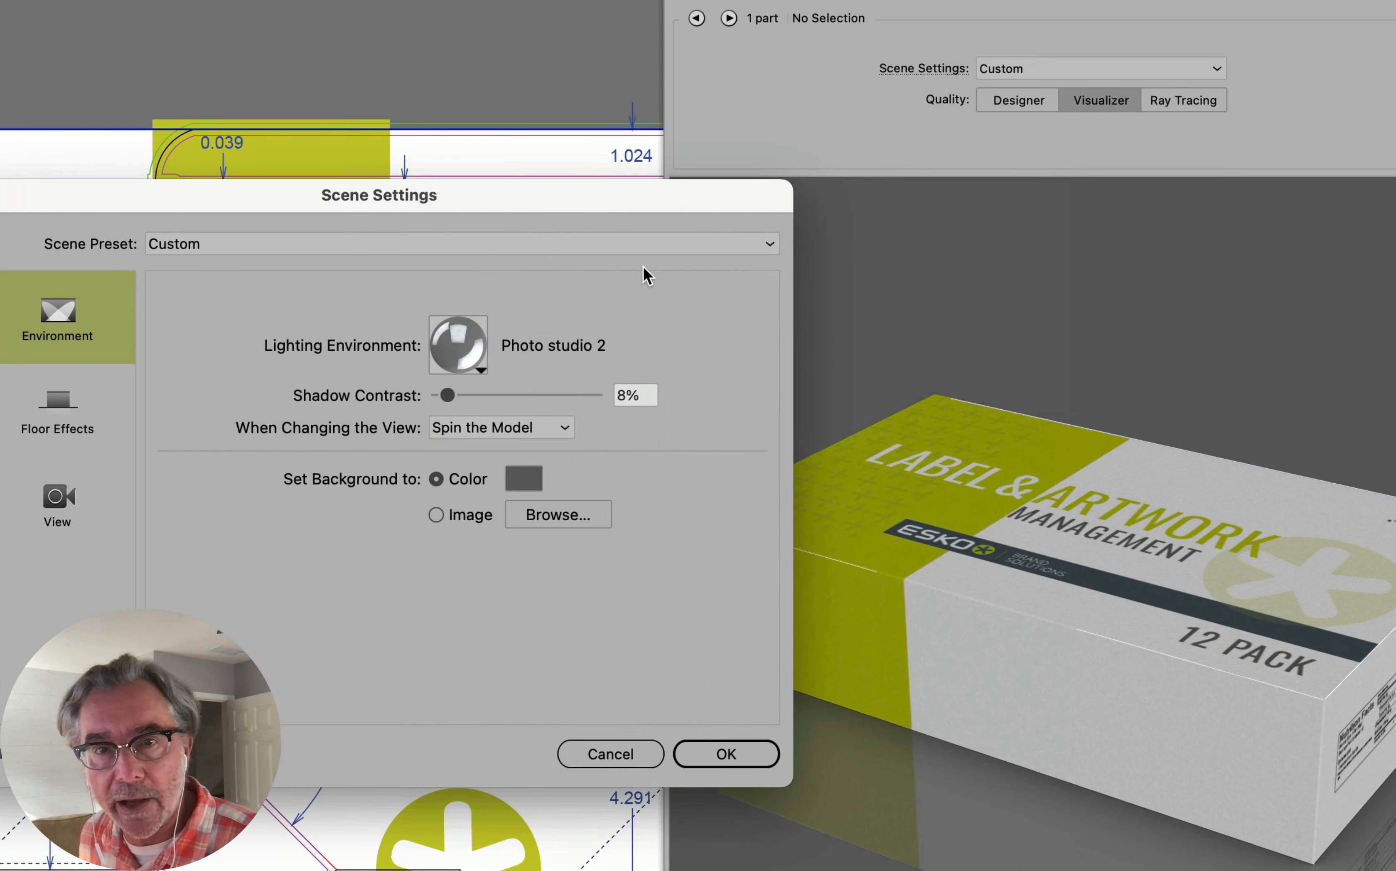
left_click(469, 342)
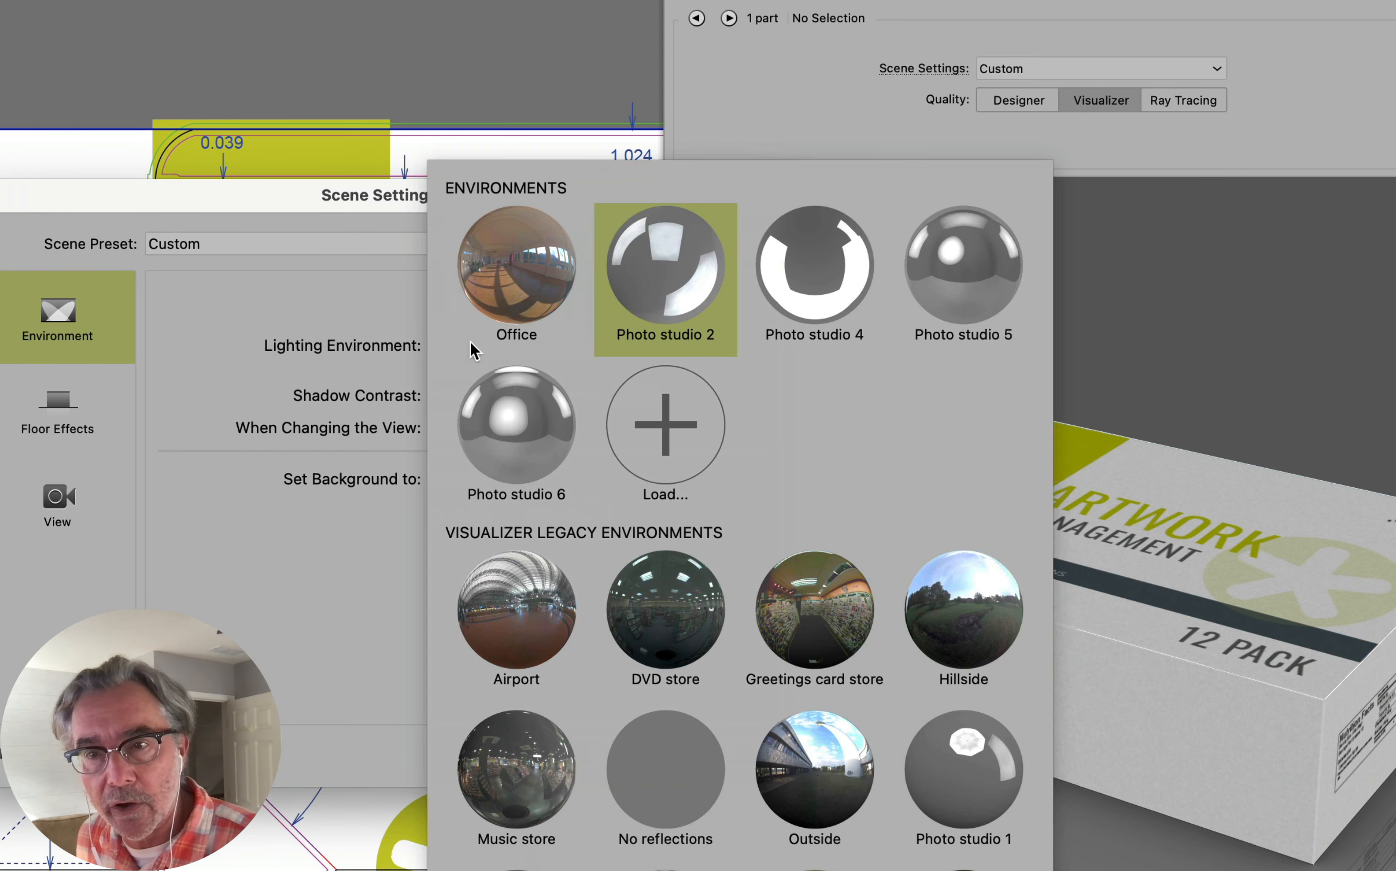
left_click(516, 428)
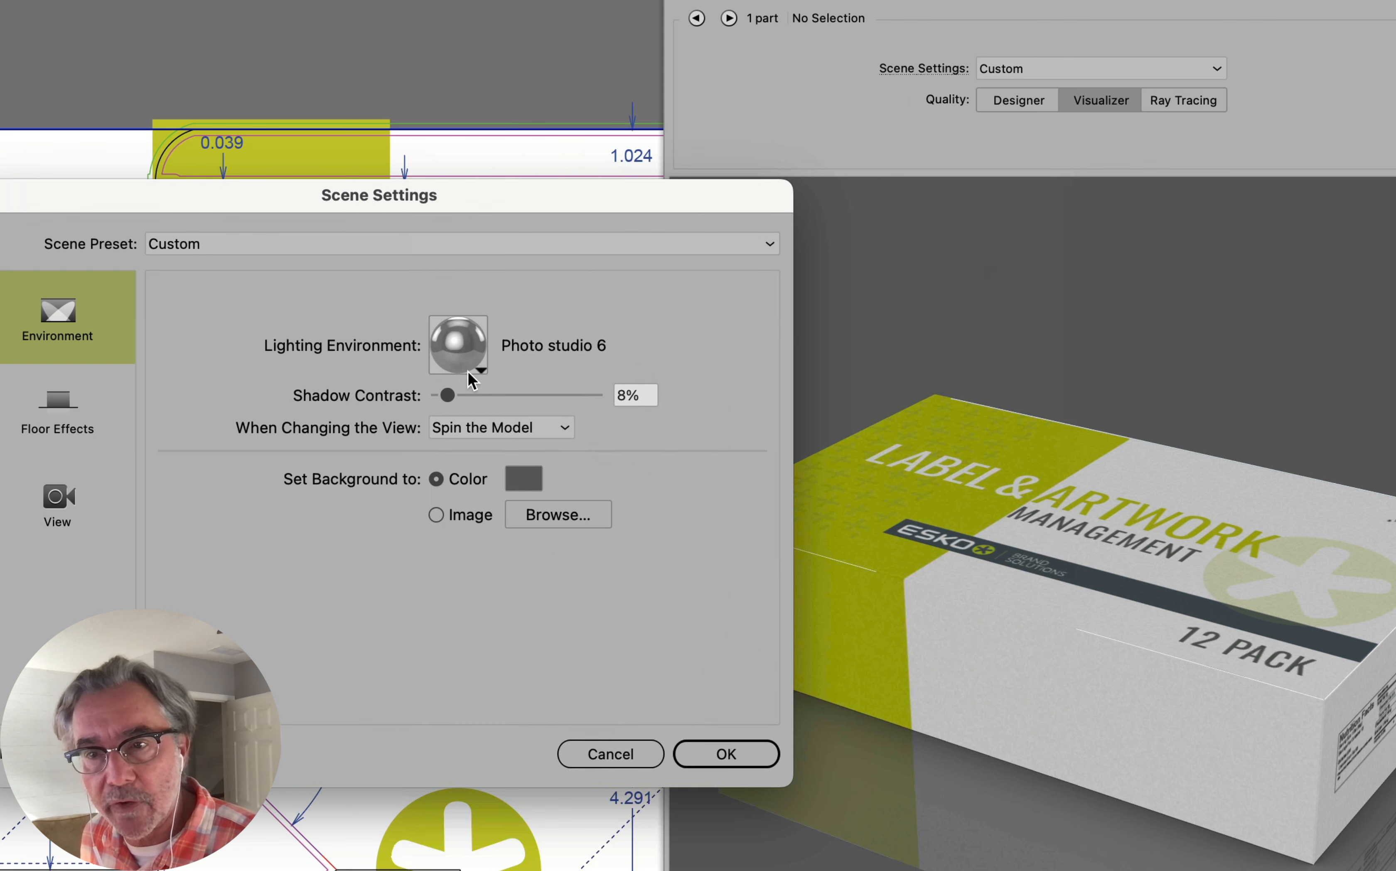
Set the scene's lighting environment to Photo studio 4 with 5% shadow contrast, apply it and rotate the carton.
left_click(459, 355)
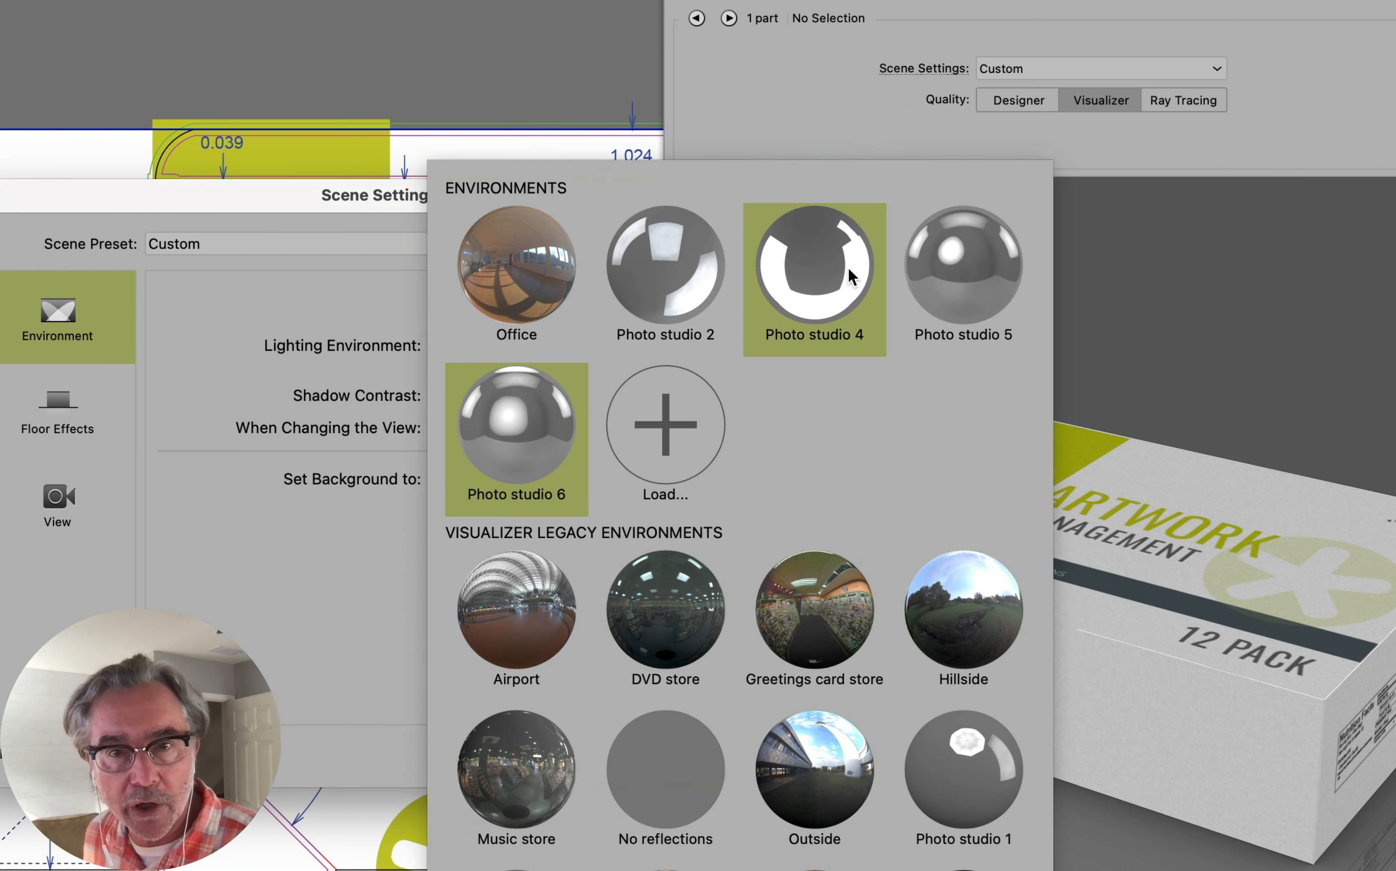
left_click(829, 277)
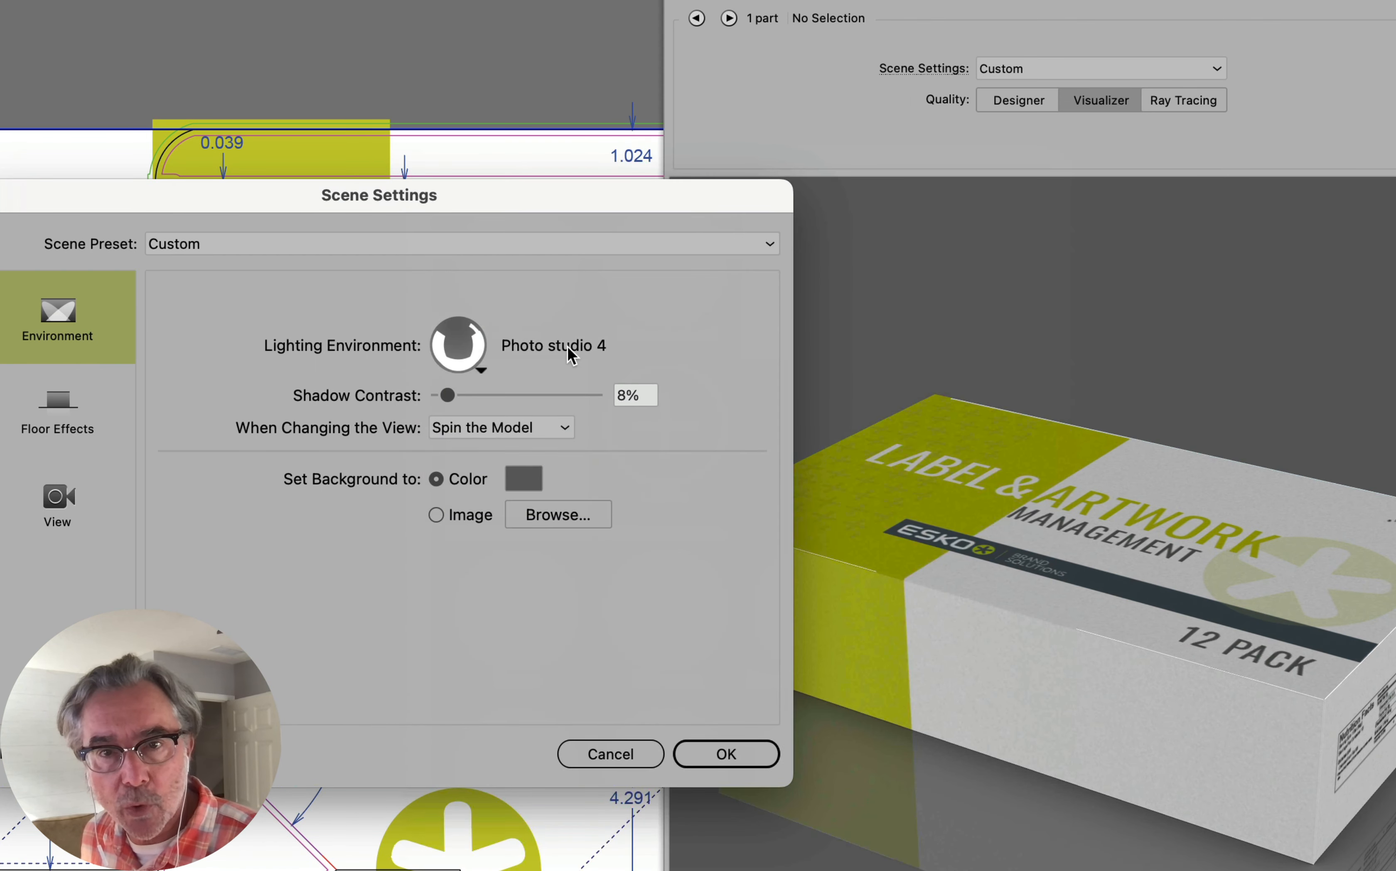
mouse_move(448, 395)
left_mouse_down()
mouse_move(565, 398)
mouse_move(450, 403)
left_mouse_up()
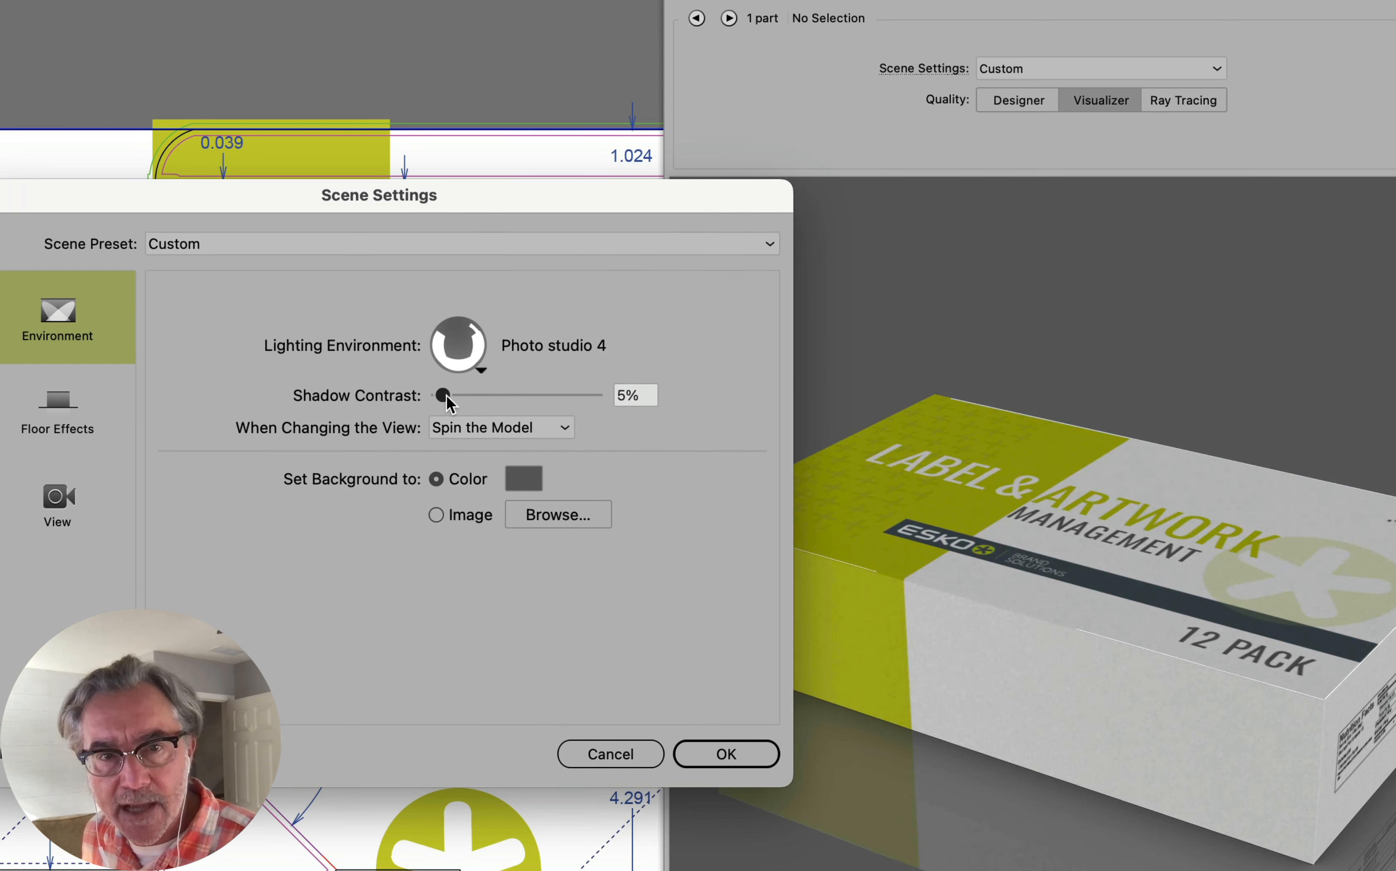
left_click(743, 755)
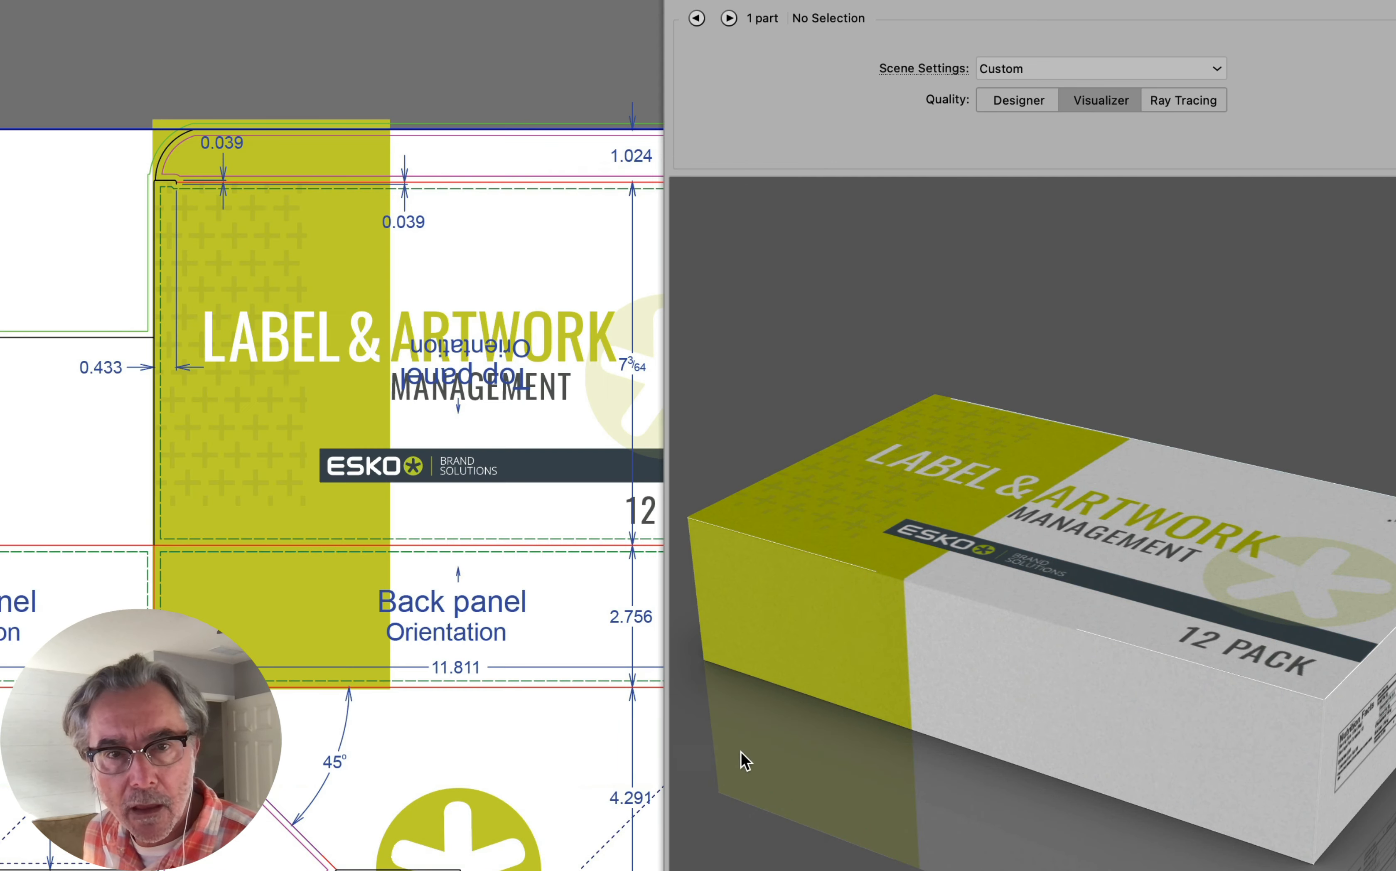
left_click_drag(1206, 642, 1047, 637)
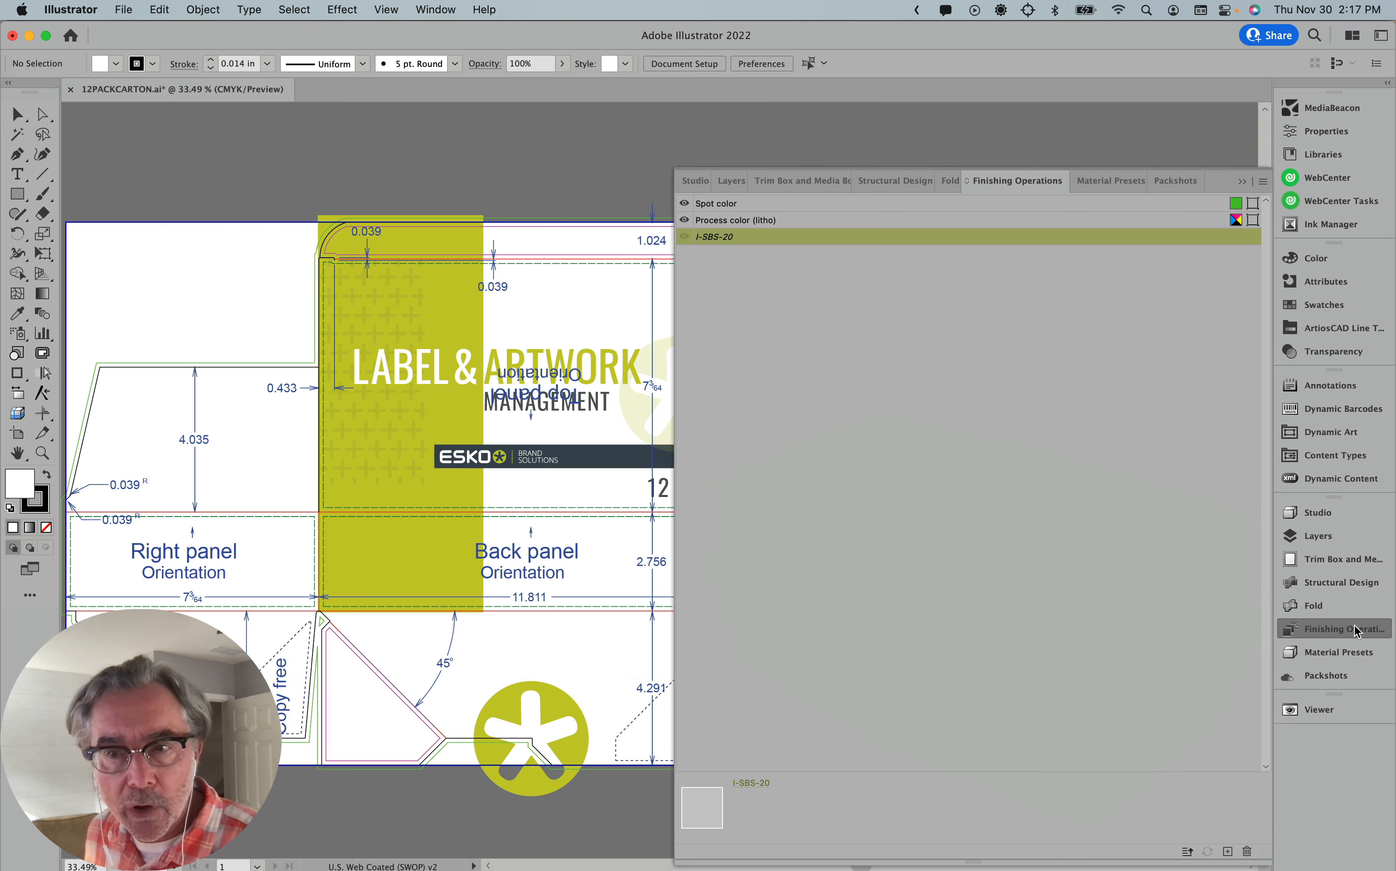
Change the carton's substrate to High gloss coated paper from the Esko Standard Library's Standard Materials and refresh the 3D preview.
left_click(1339, 628)
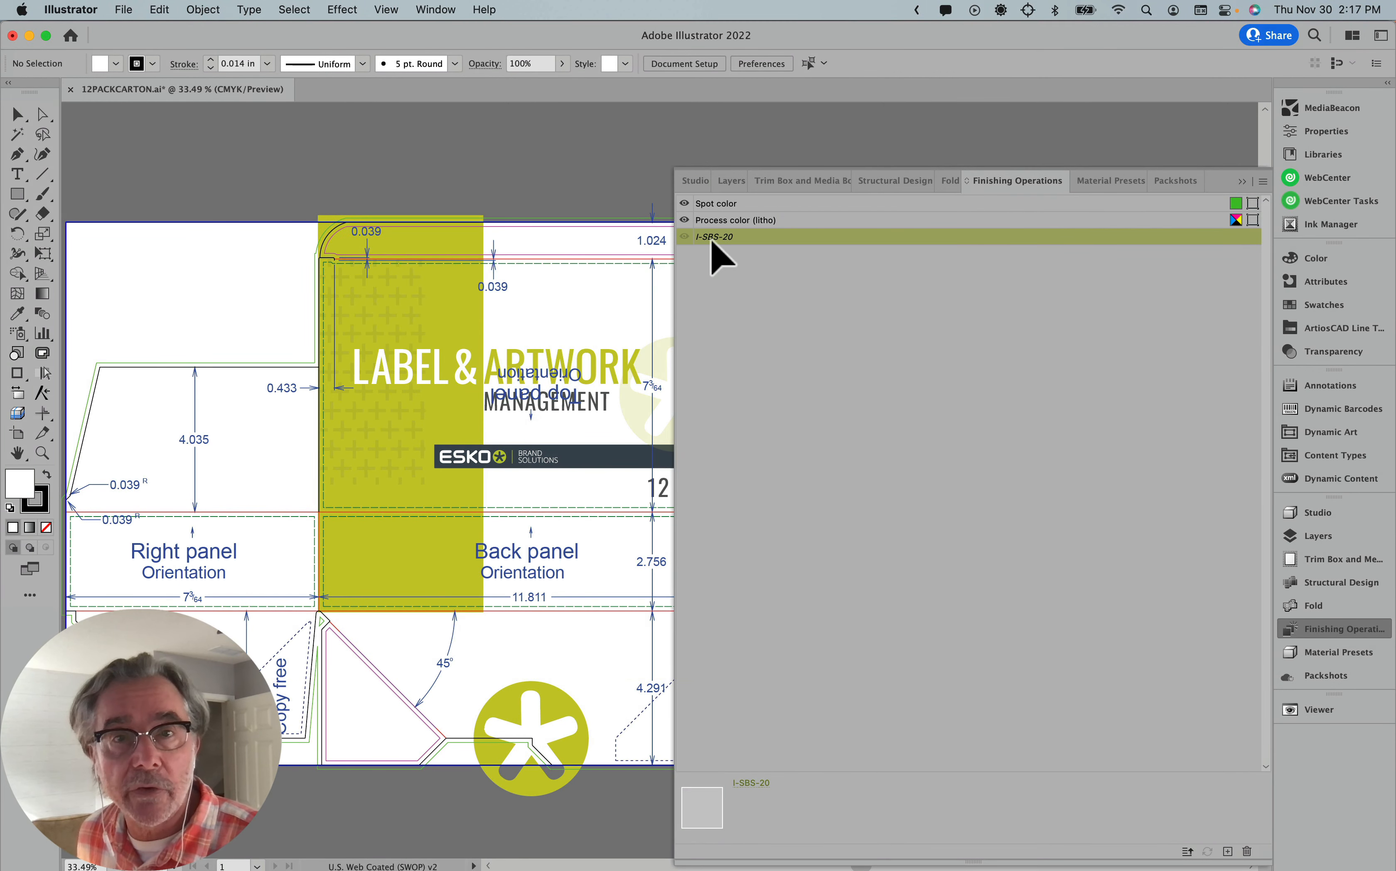
double_click(714, 238)
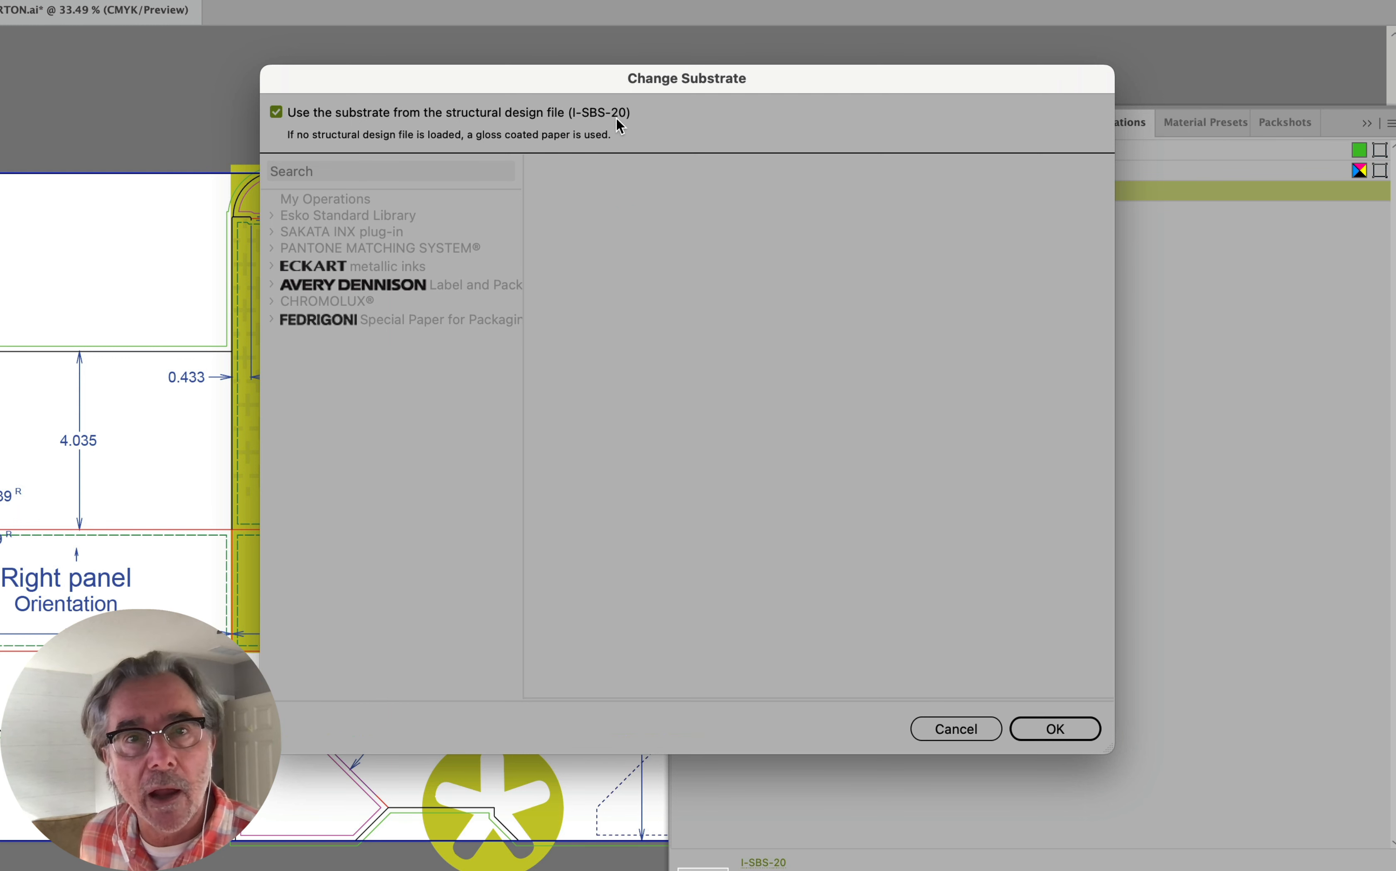
left_click(579, 118)
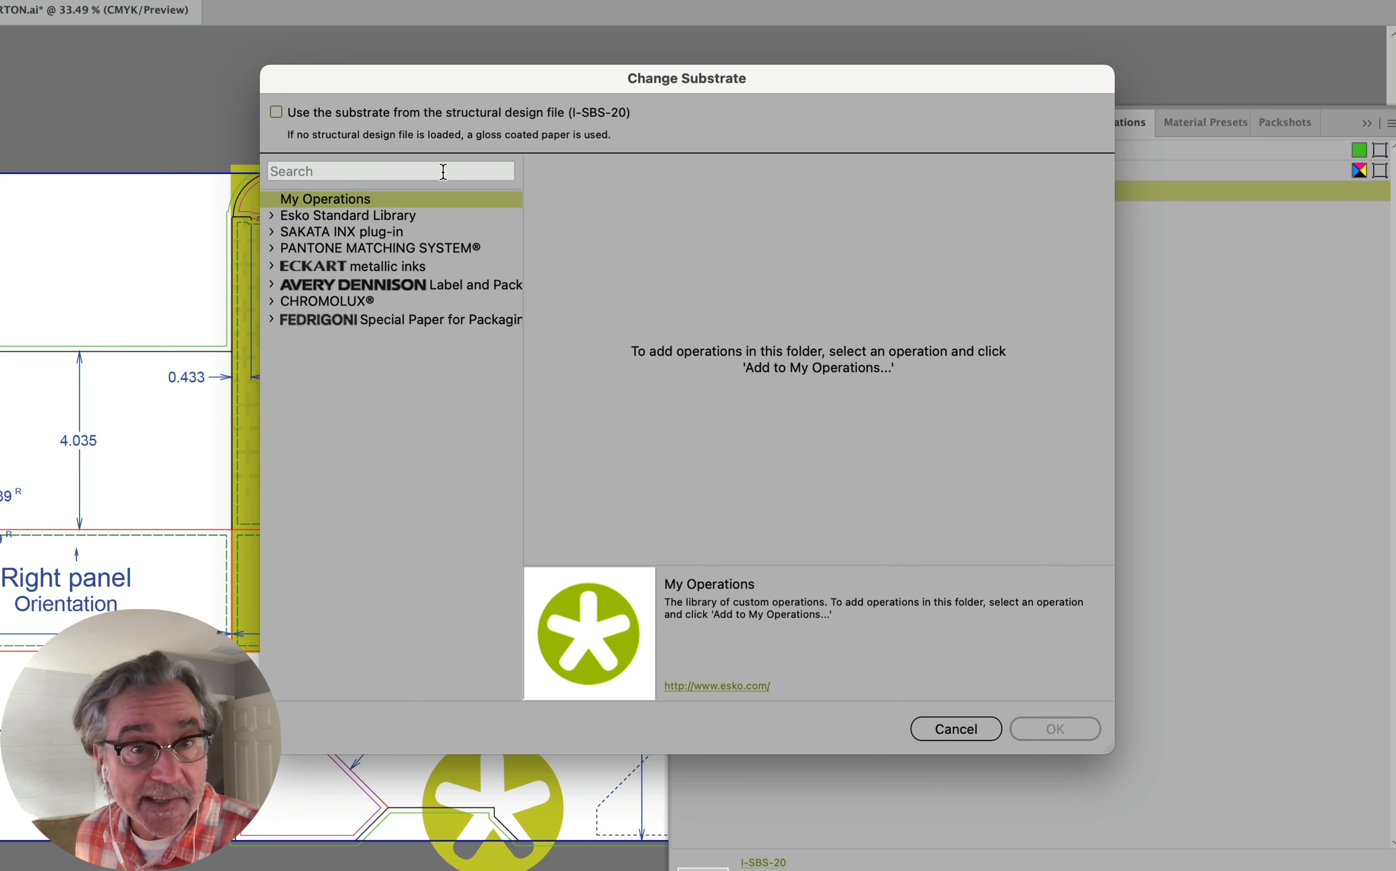
left_click(273, 217)
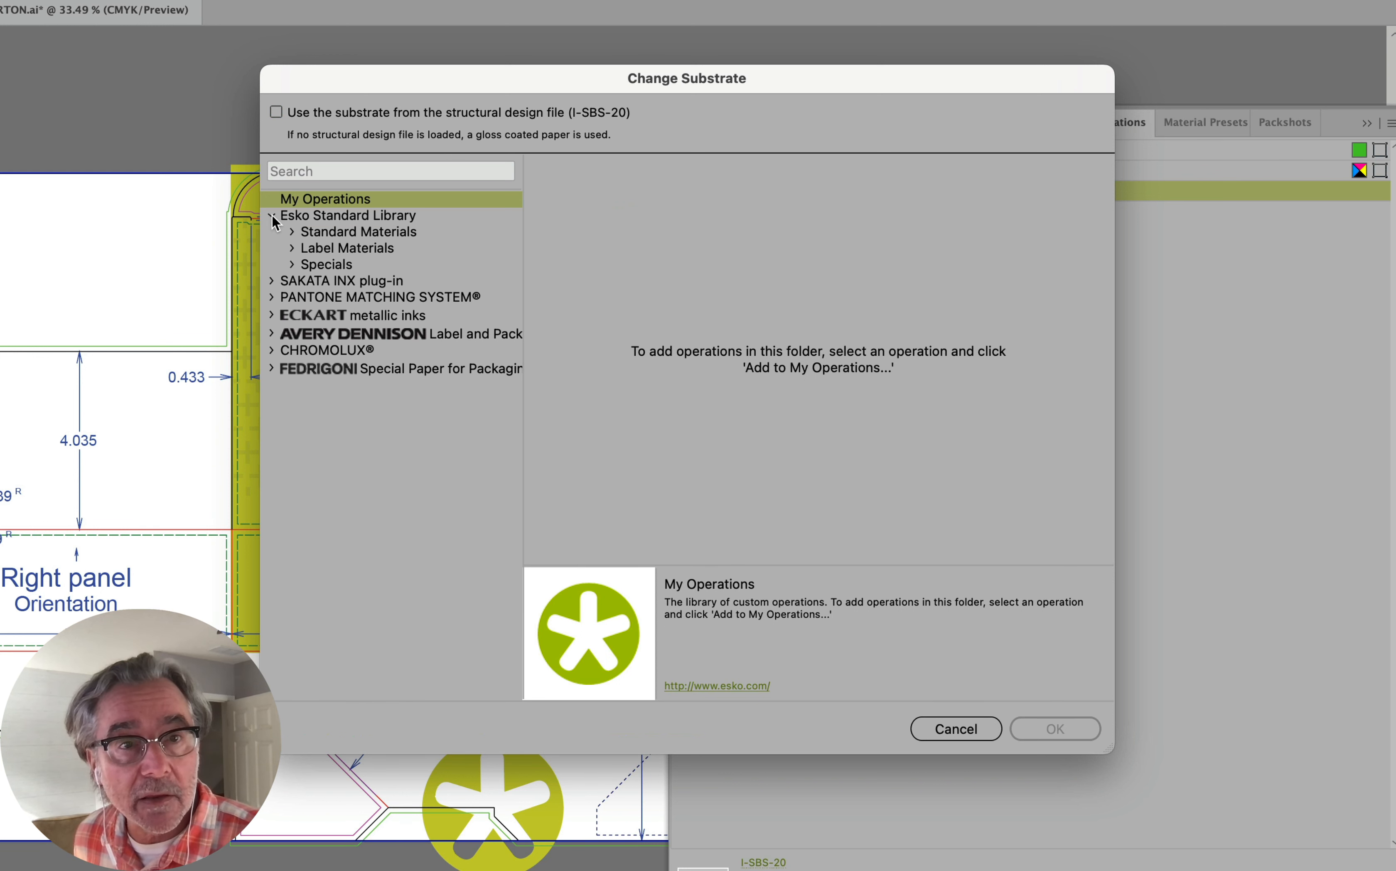
left_click(292, 231)
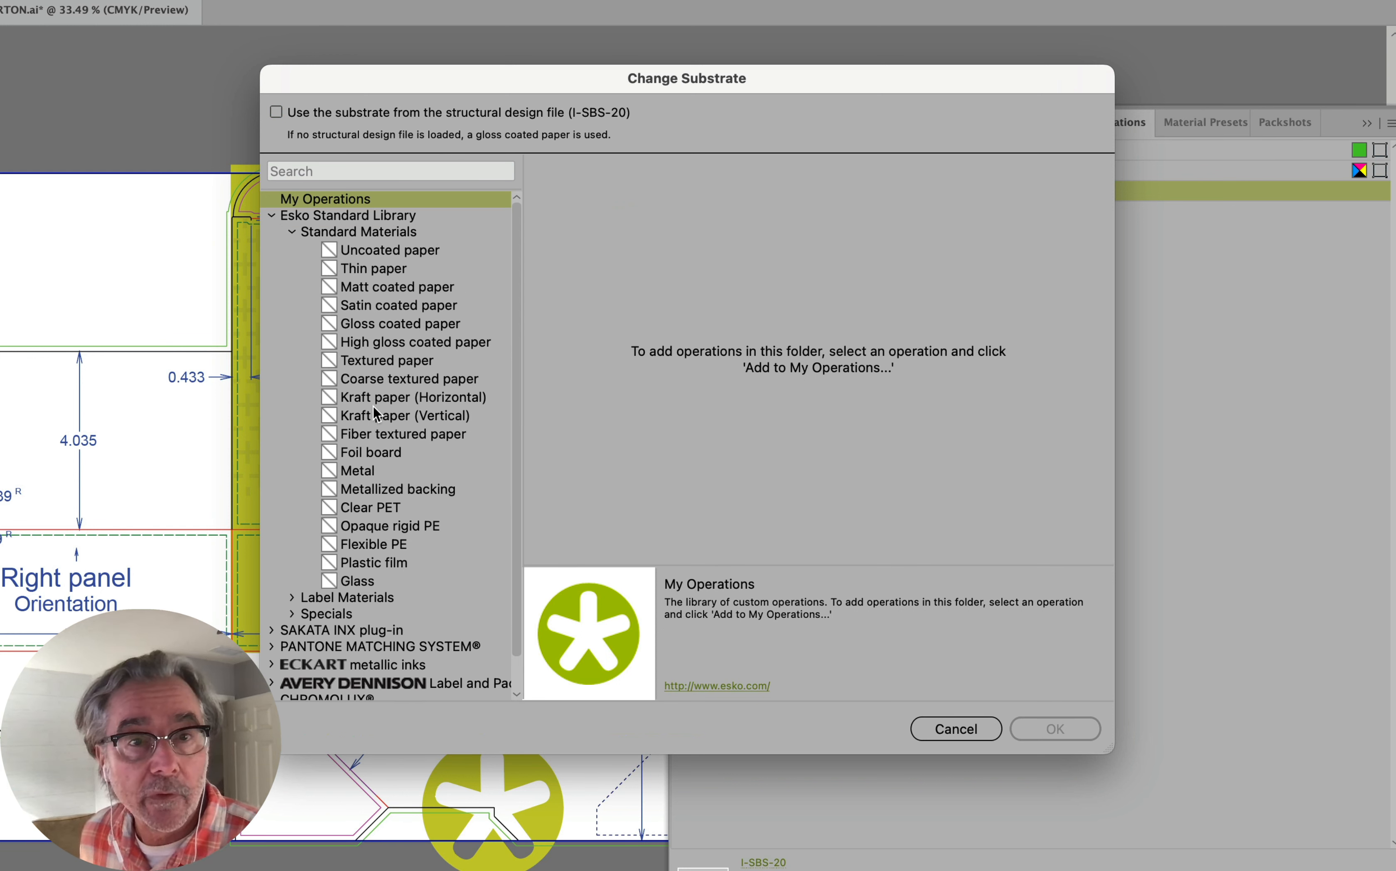
left_click(381, 341)
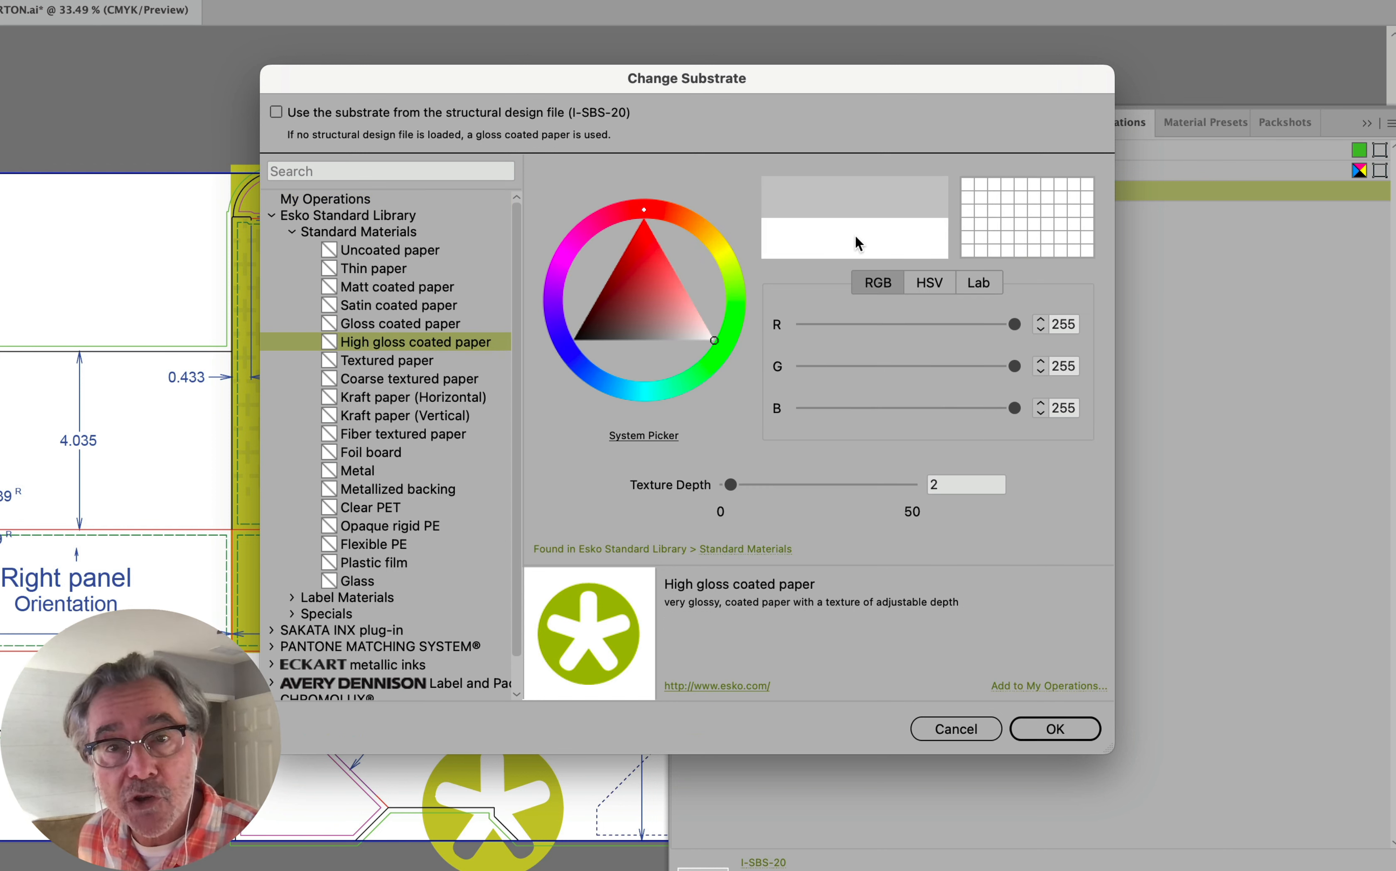
mouse_move(867, 253)
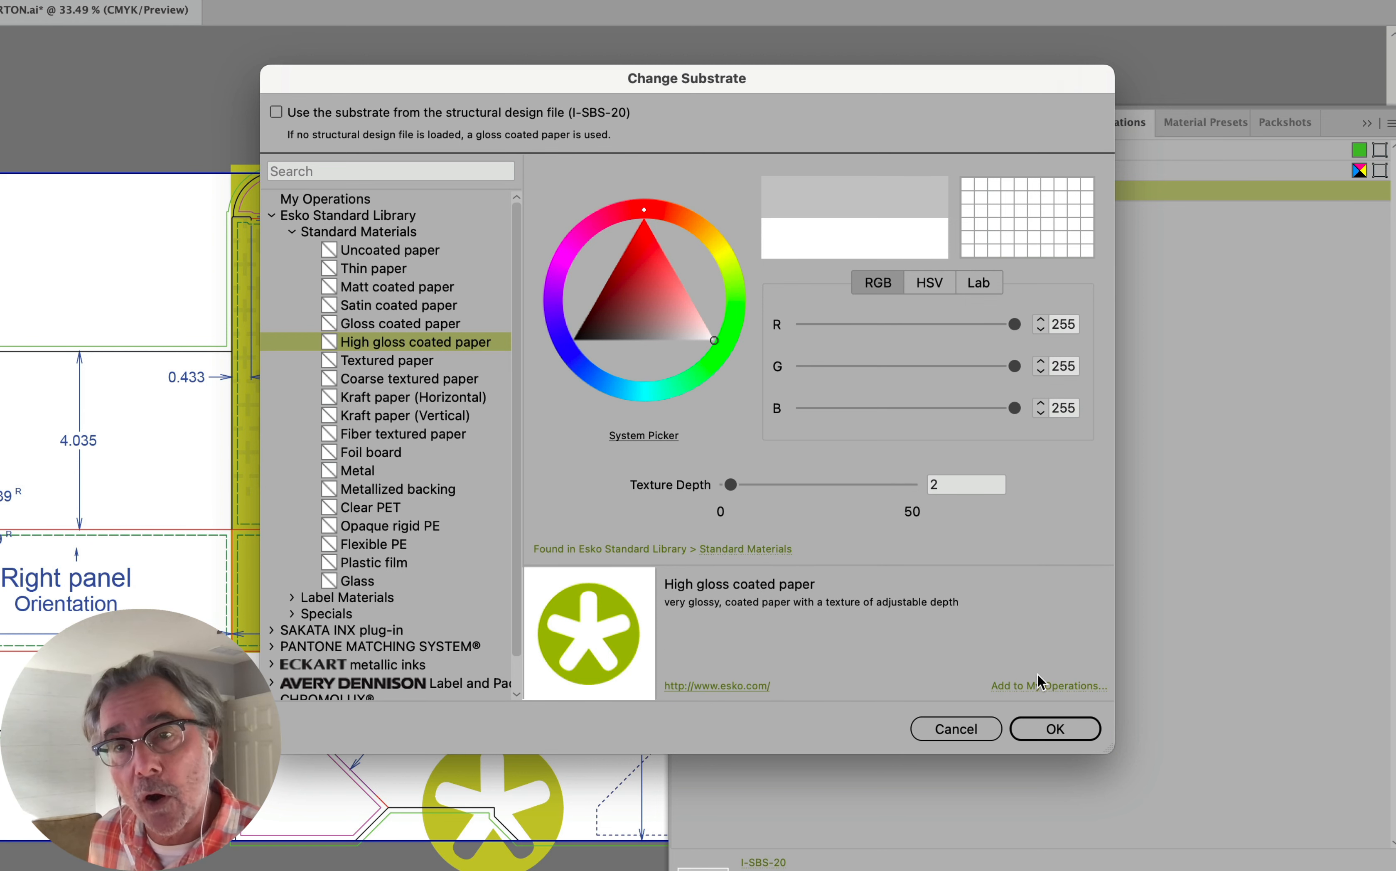
left_click(1053, 728)
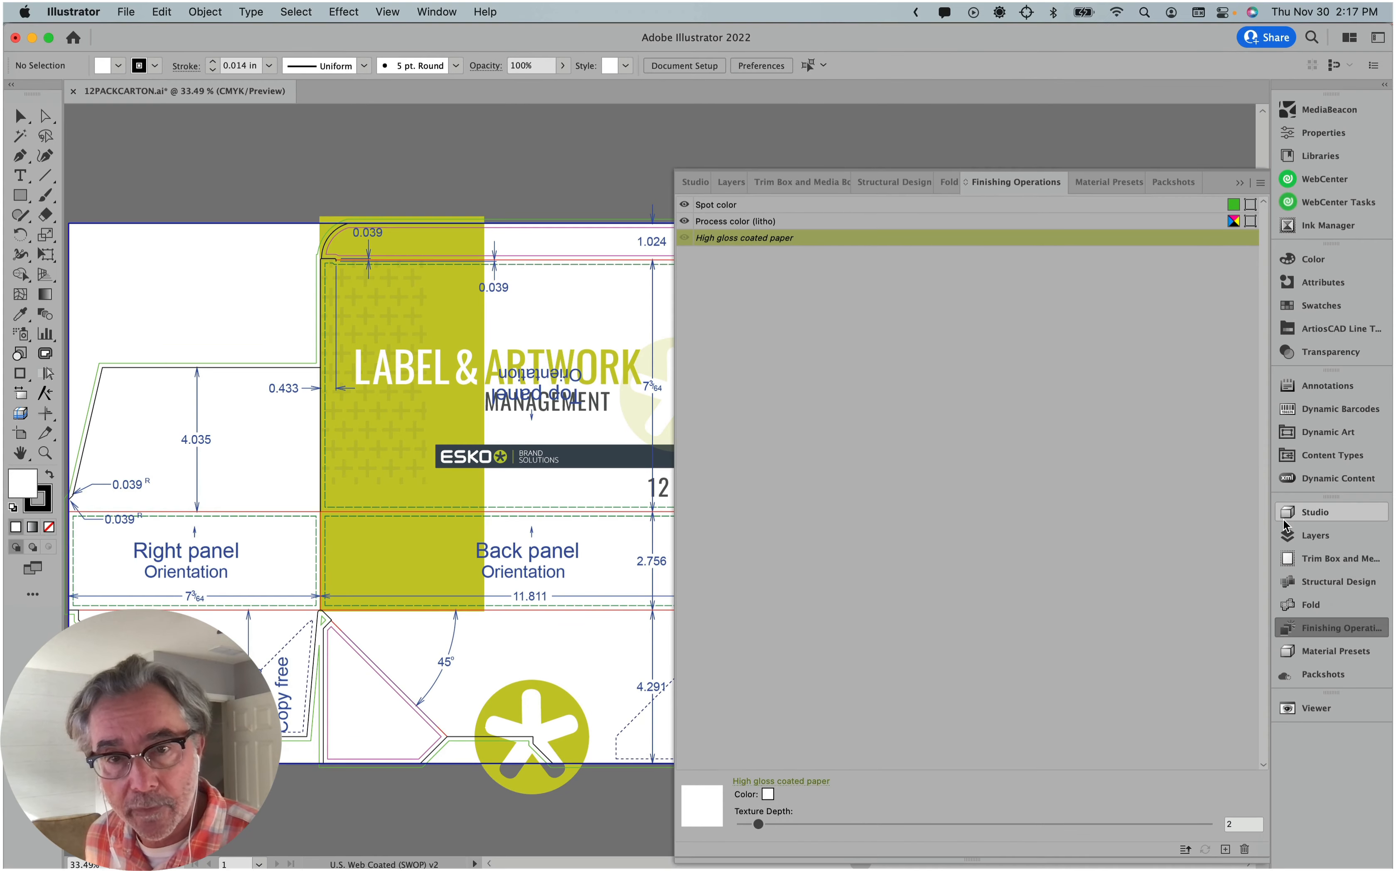
left_click(1287, 513)
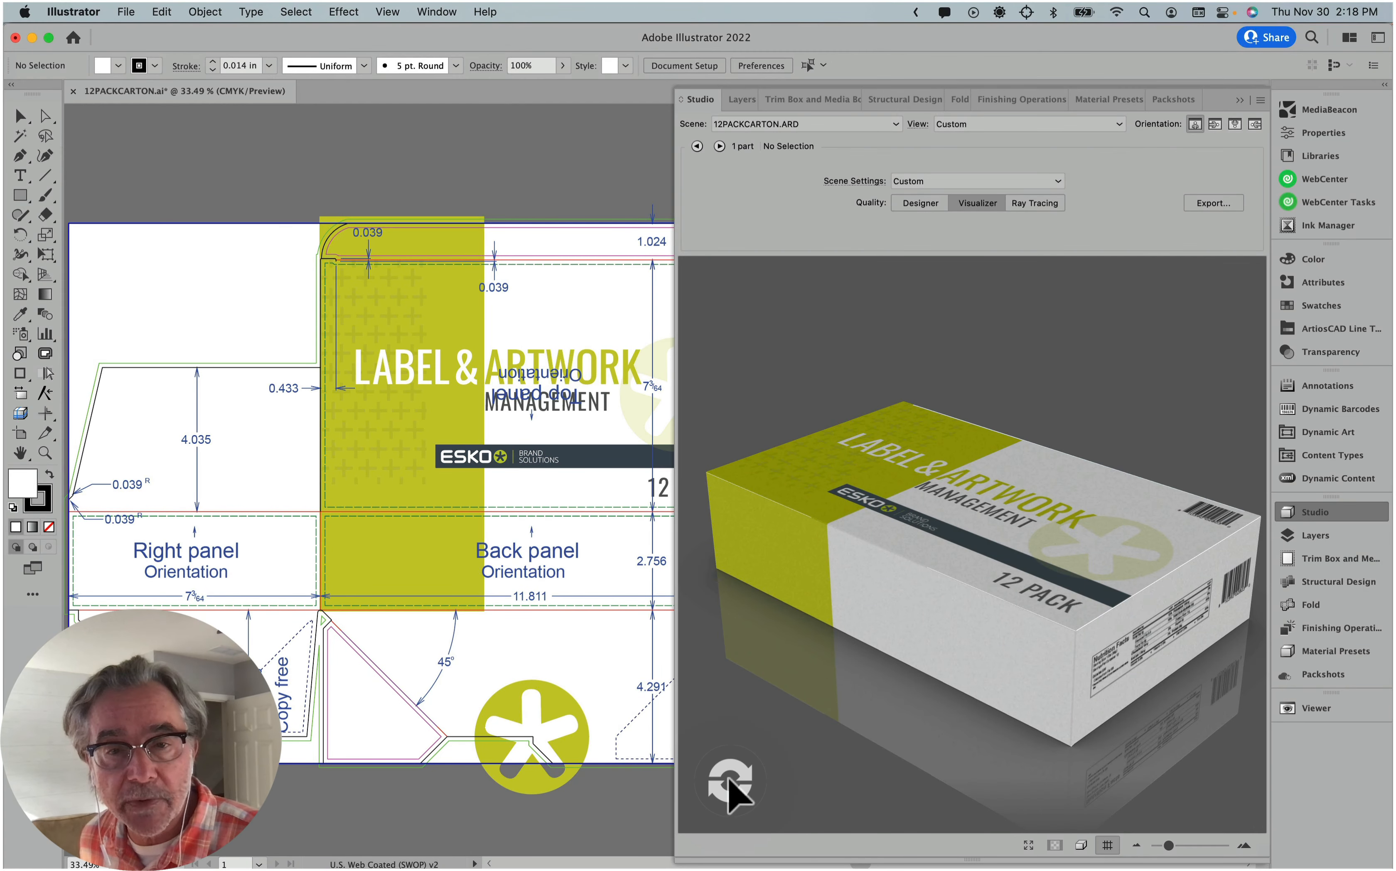
left_click(728, 780)
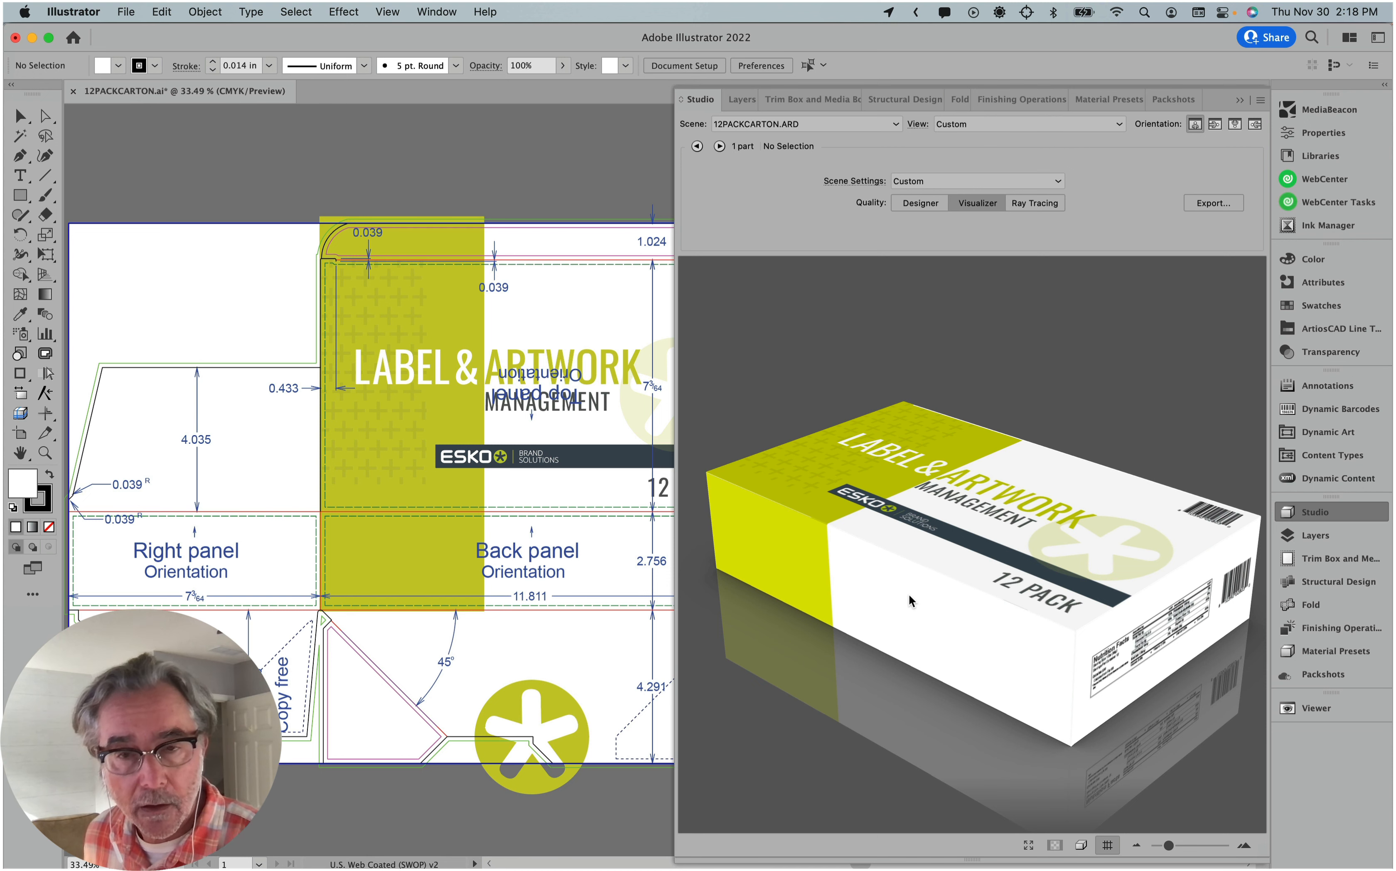
Set the carton to use the substrate from the structural design file (I-SBS-20) and check it in the 3D preview.
left_click(1312, 628)
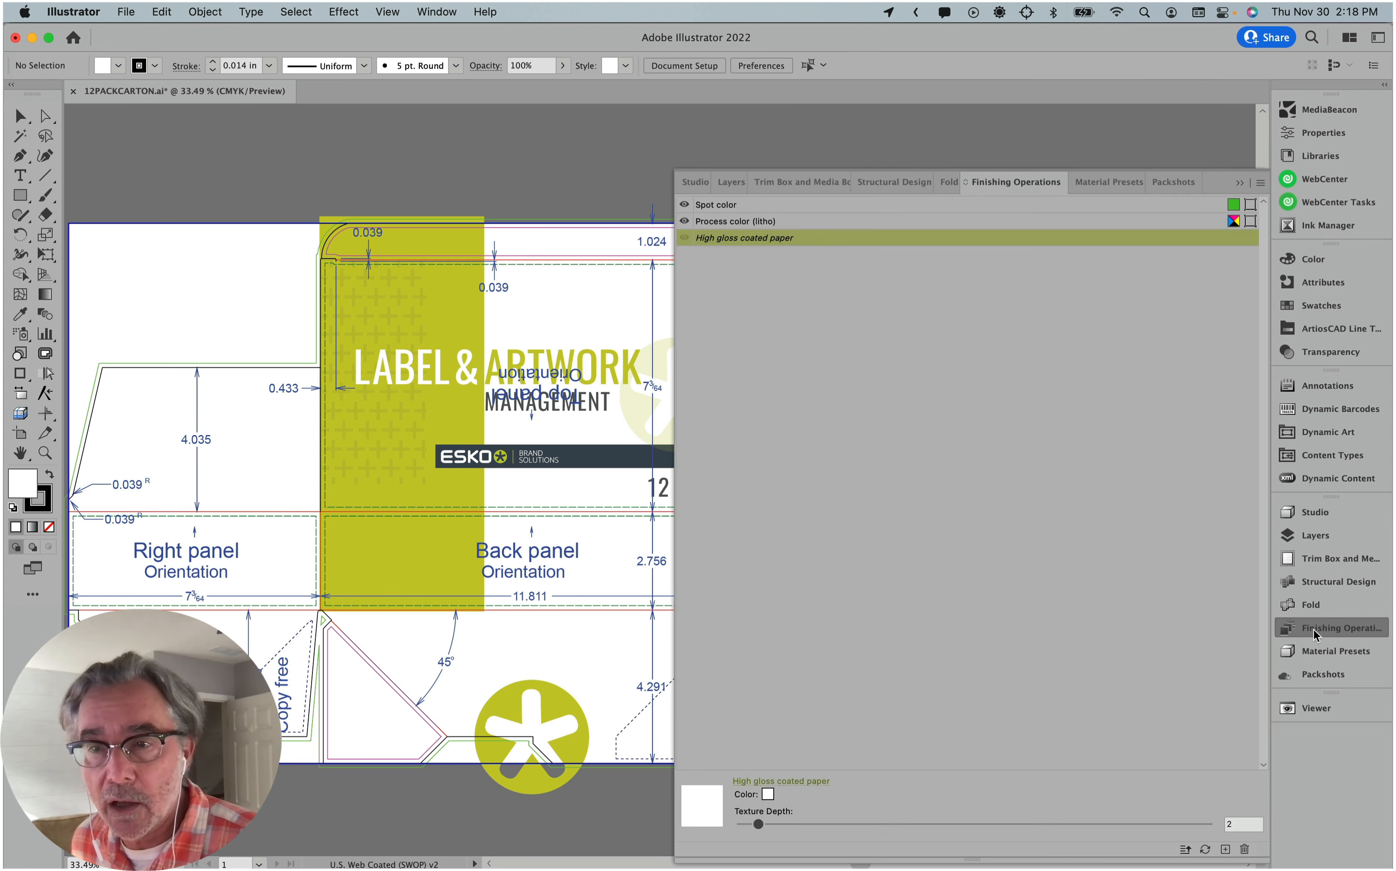
double_click(733, 238)
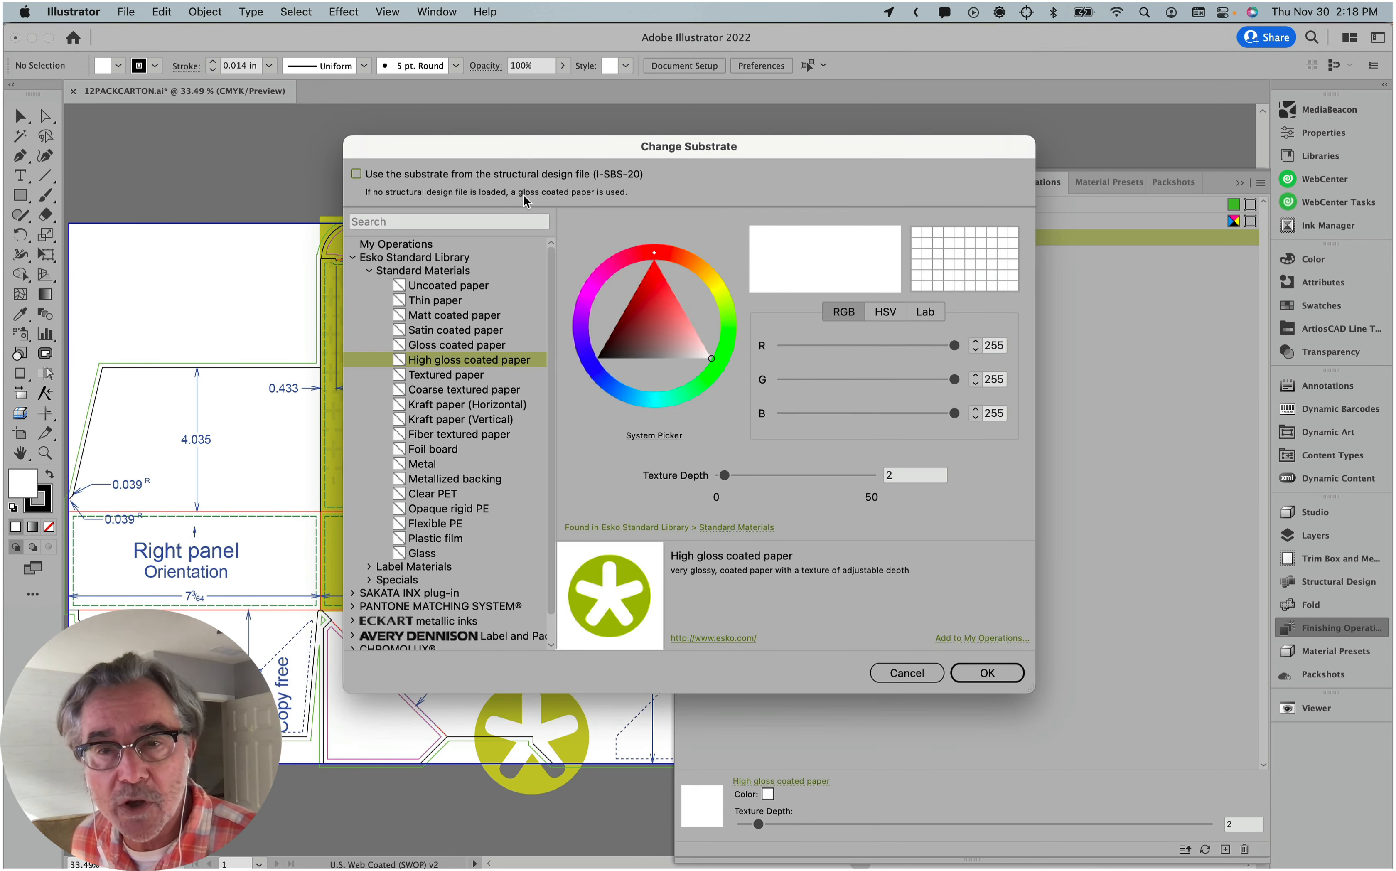
left_click(410, 174)
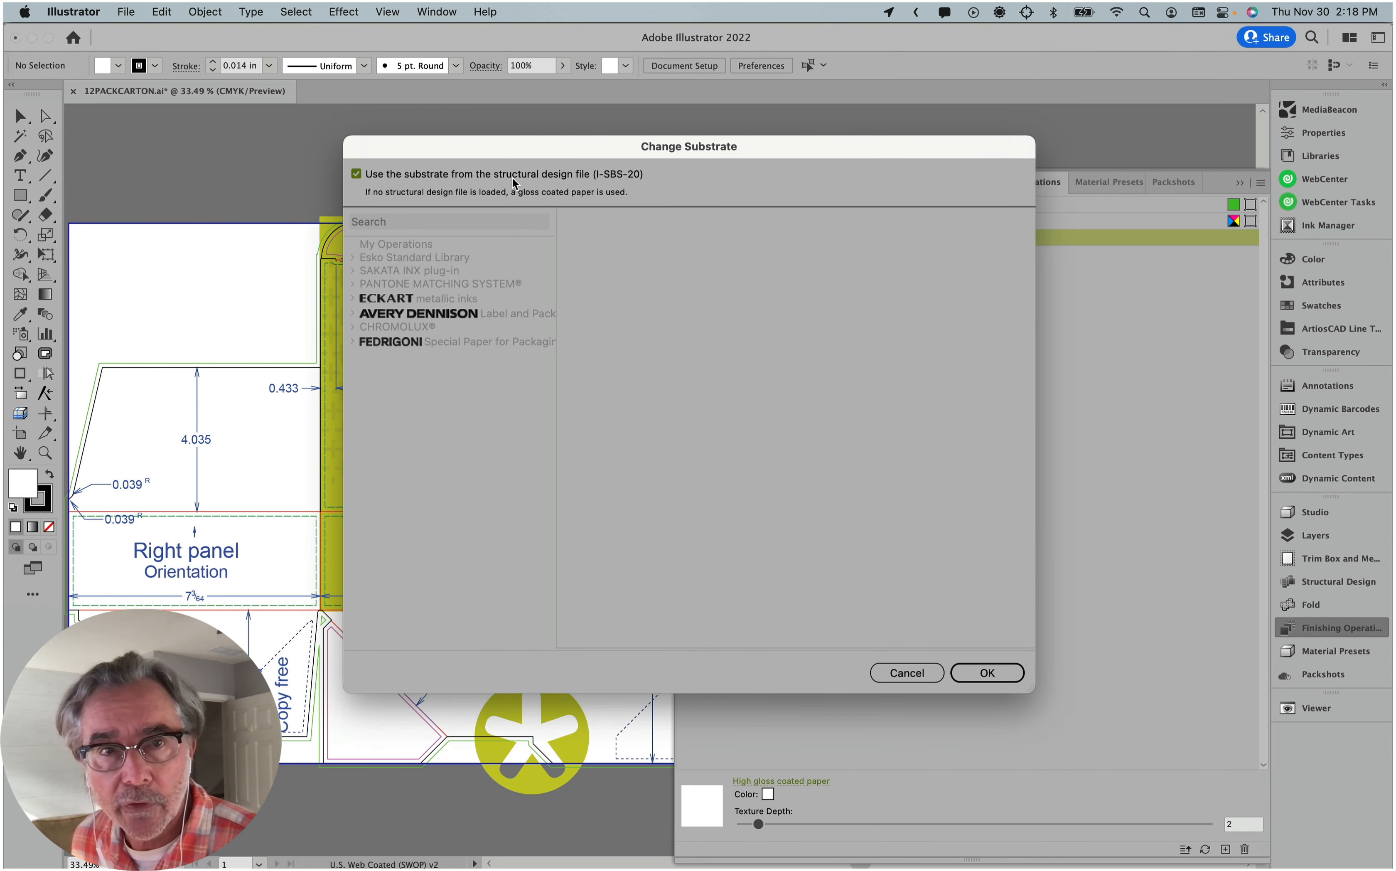
left_click(985, 673)
left_click(1309, 512)
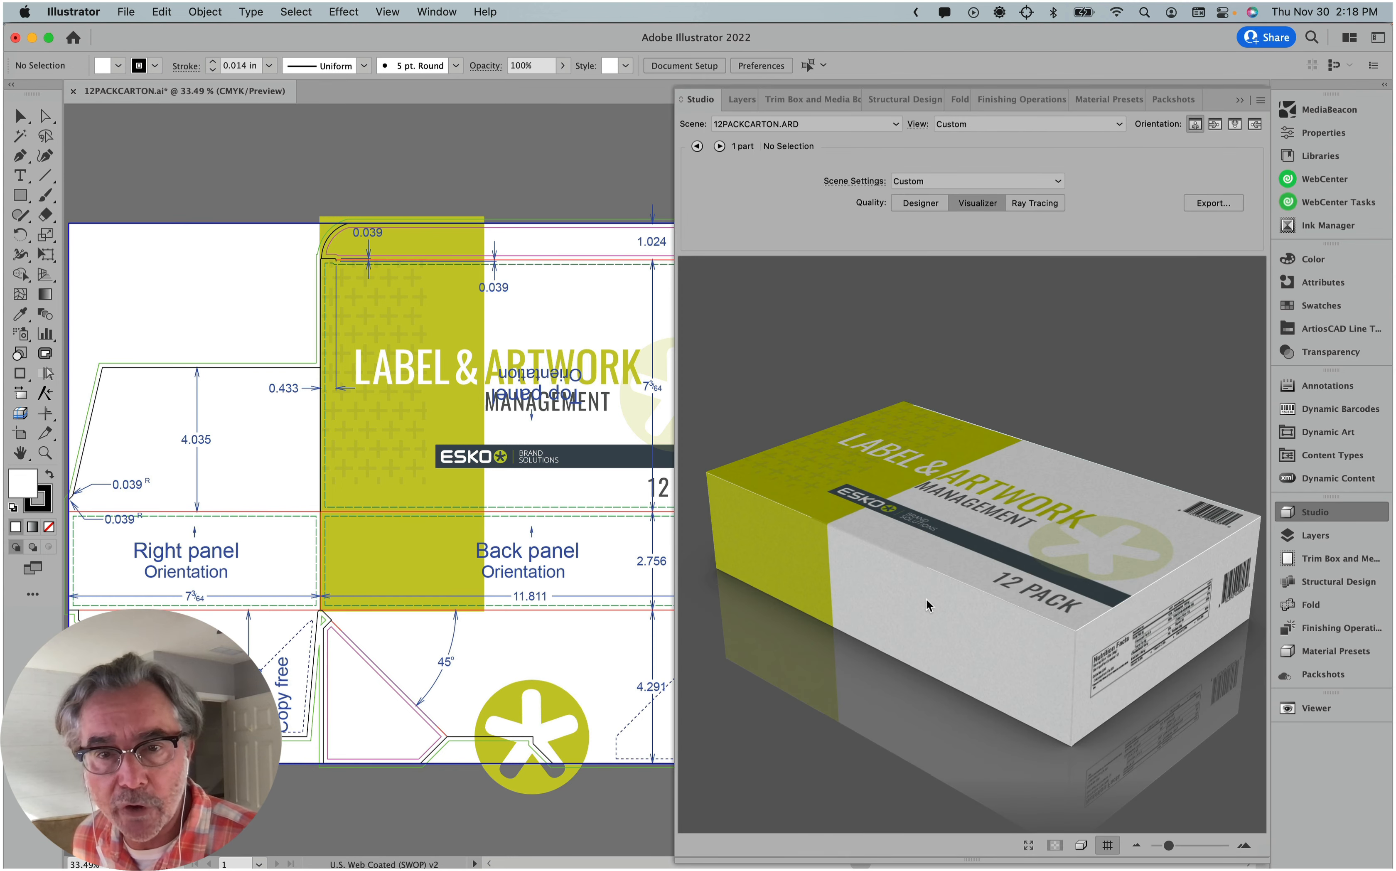
Show the finishing operations list and look through the Esko Studio Visualizer commands for substrates and finishing operations.
left_click(1366, 629)
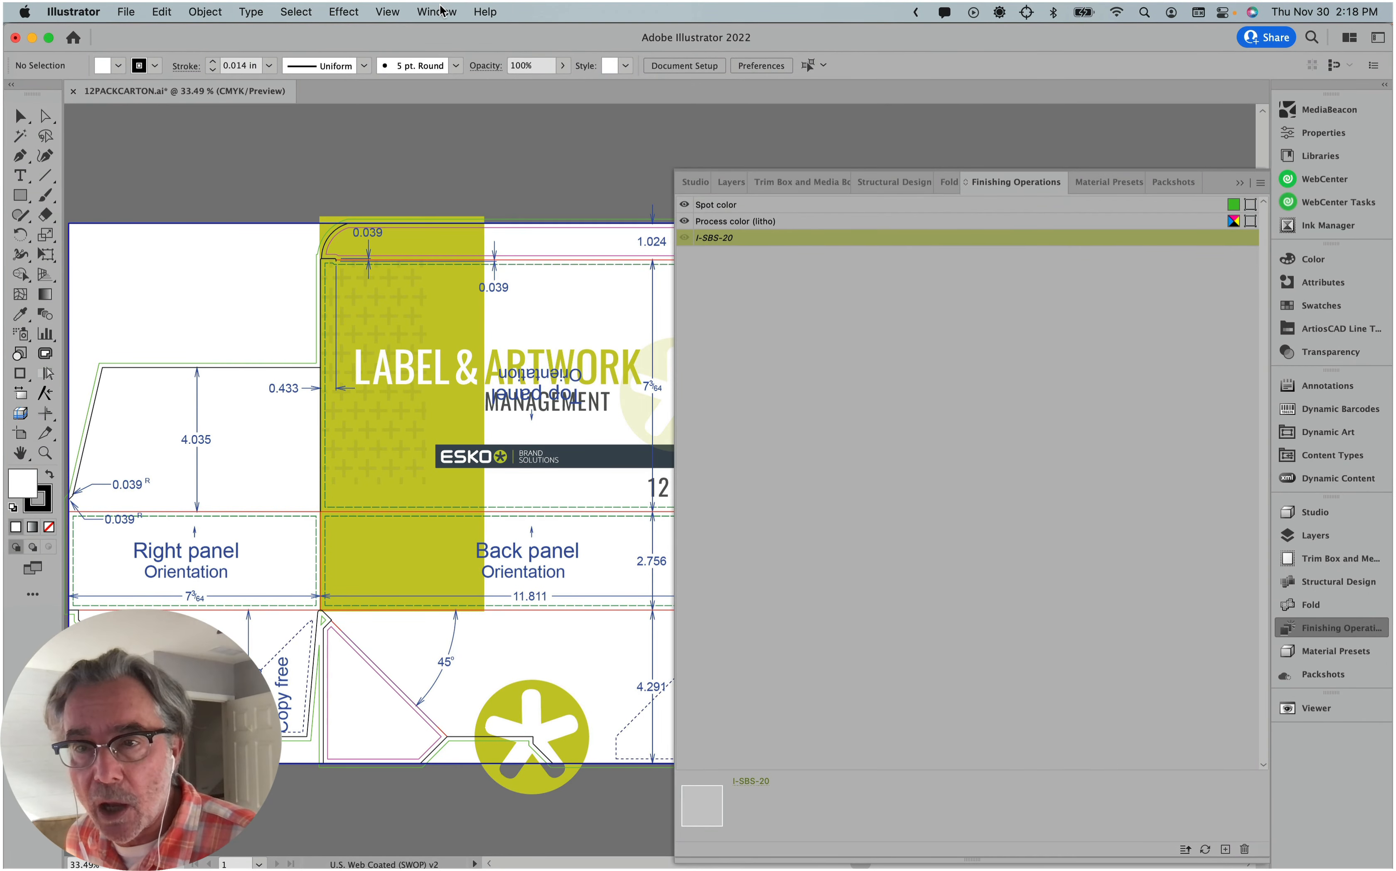
left_click(438, 12)
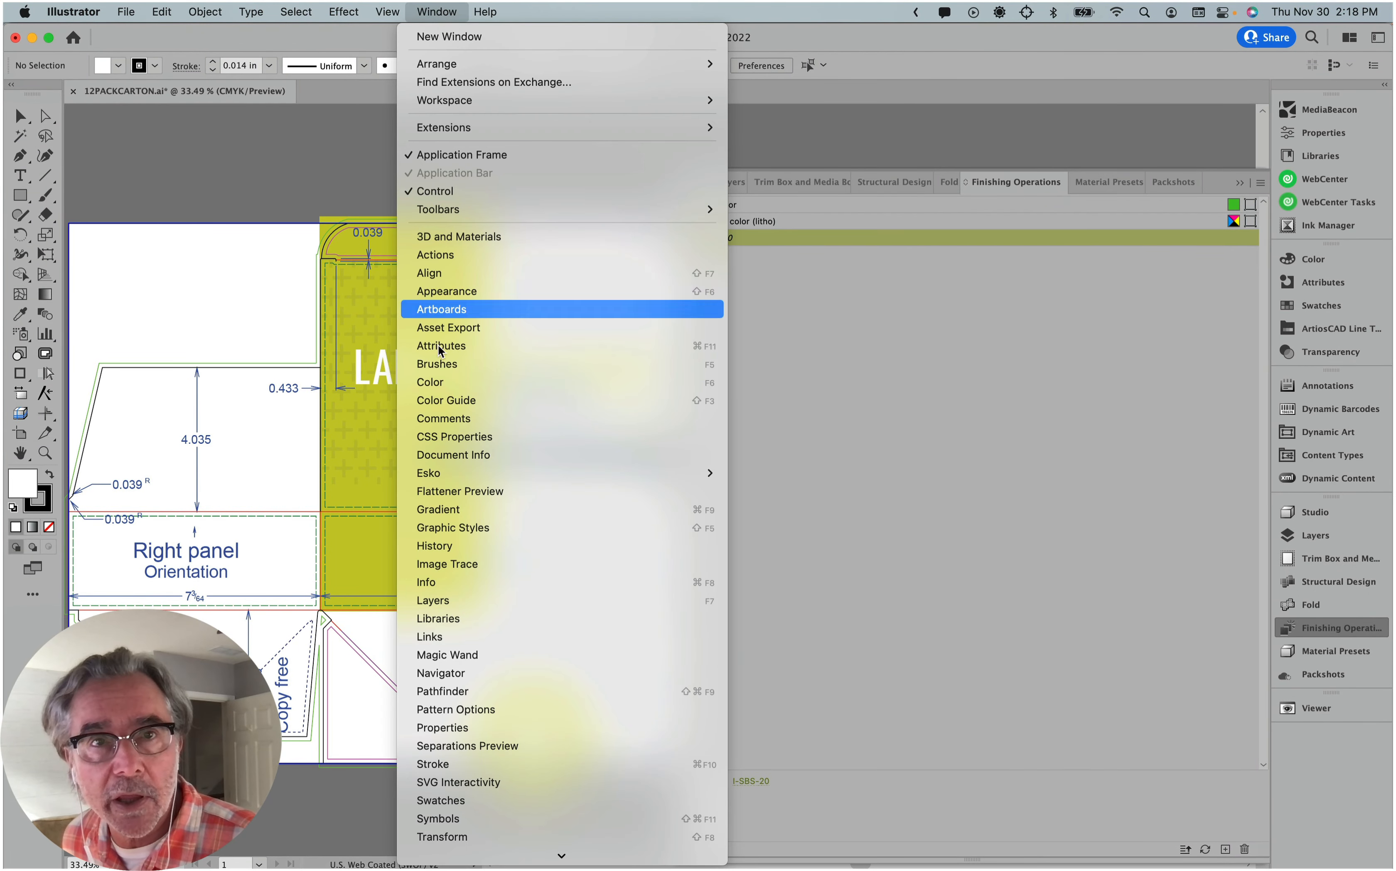
mouse_move(447, 479)
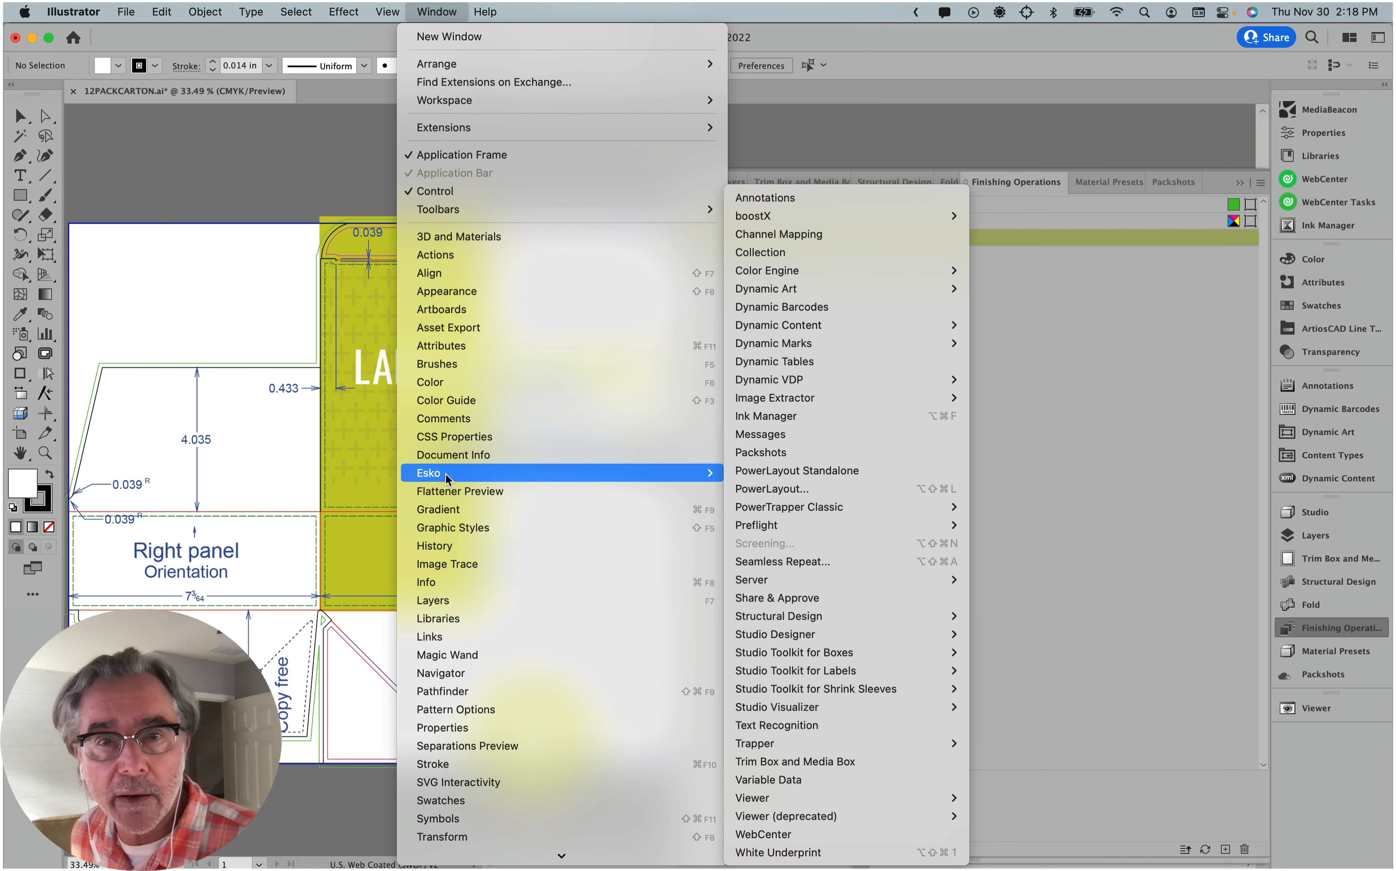
mouse_move(772, 712)
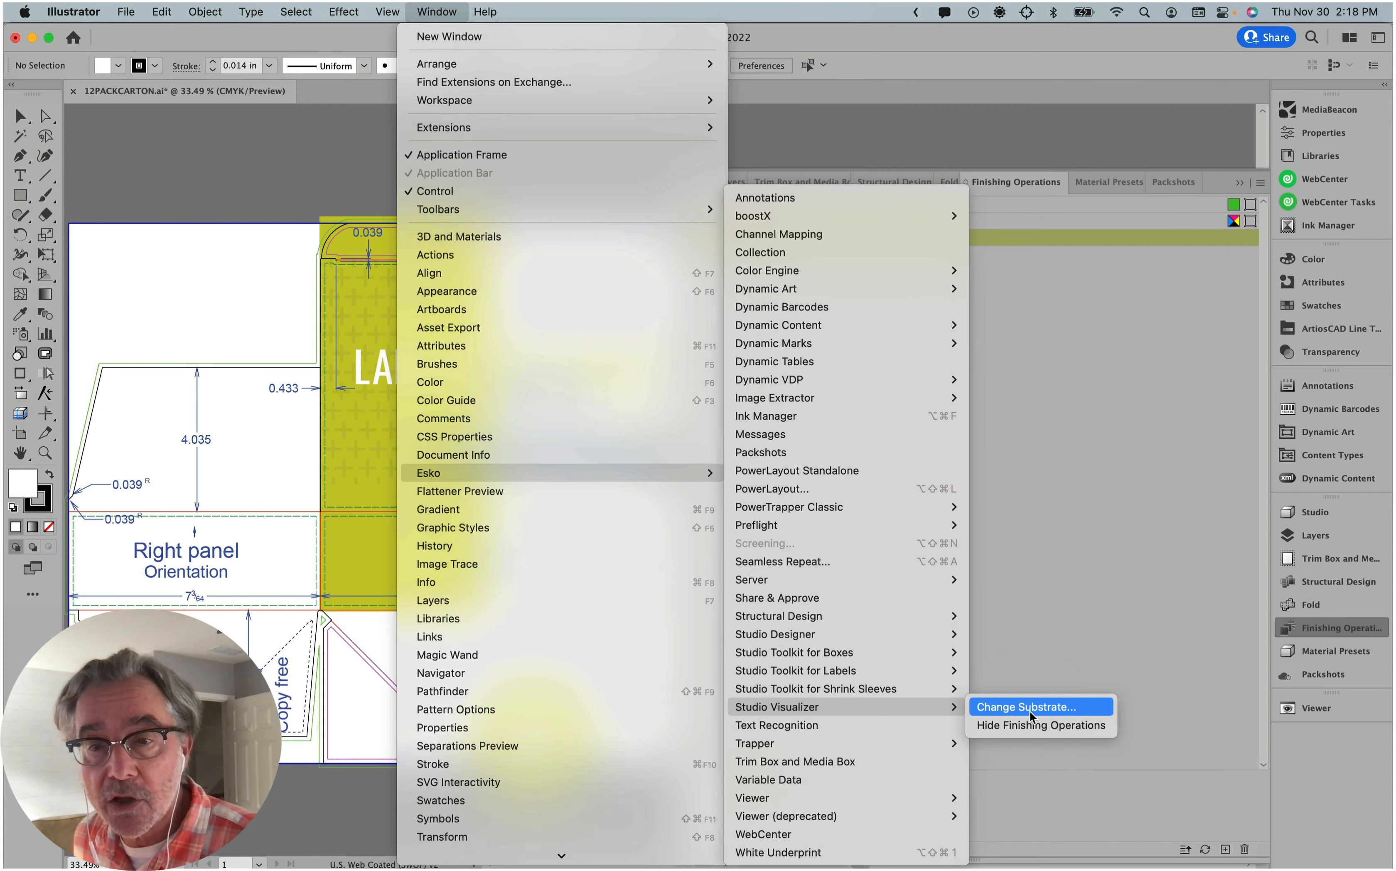
left_click(1031, 710)
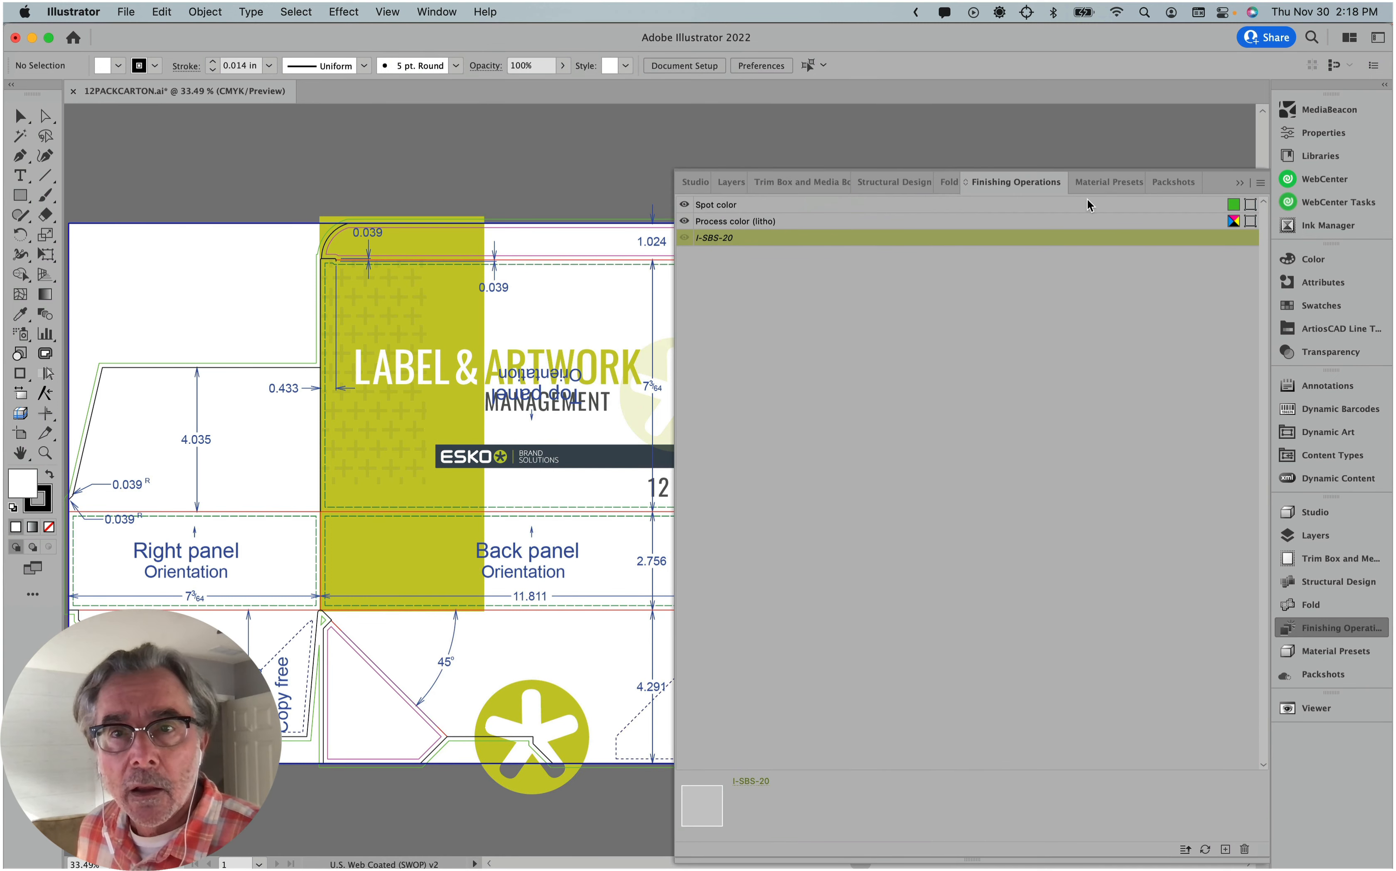
Search the operation library for "line" and add a Gloss coated liner finishing operation to the carton with full coverage.
left_click(1261, 183)
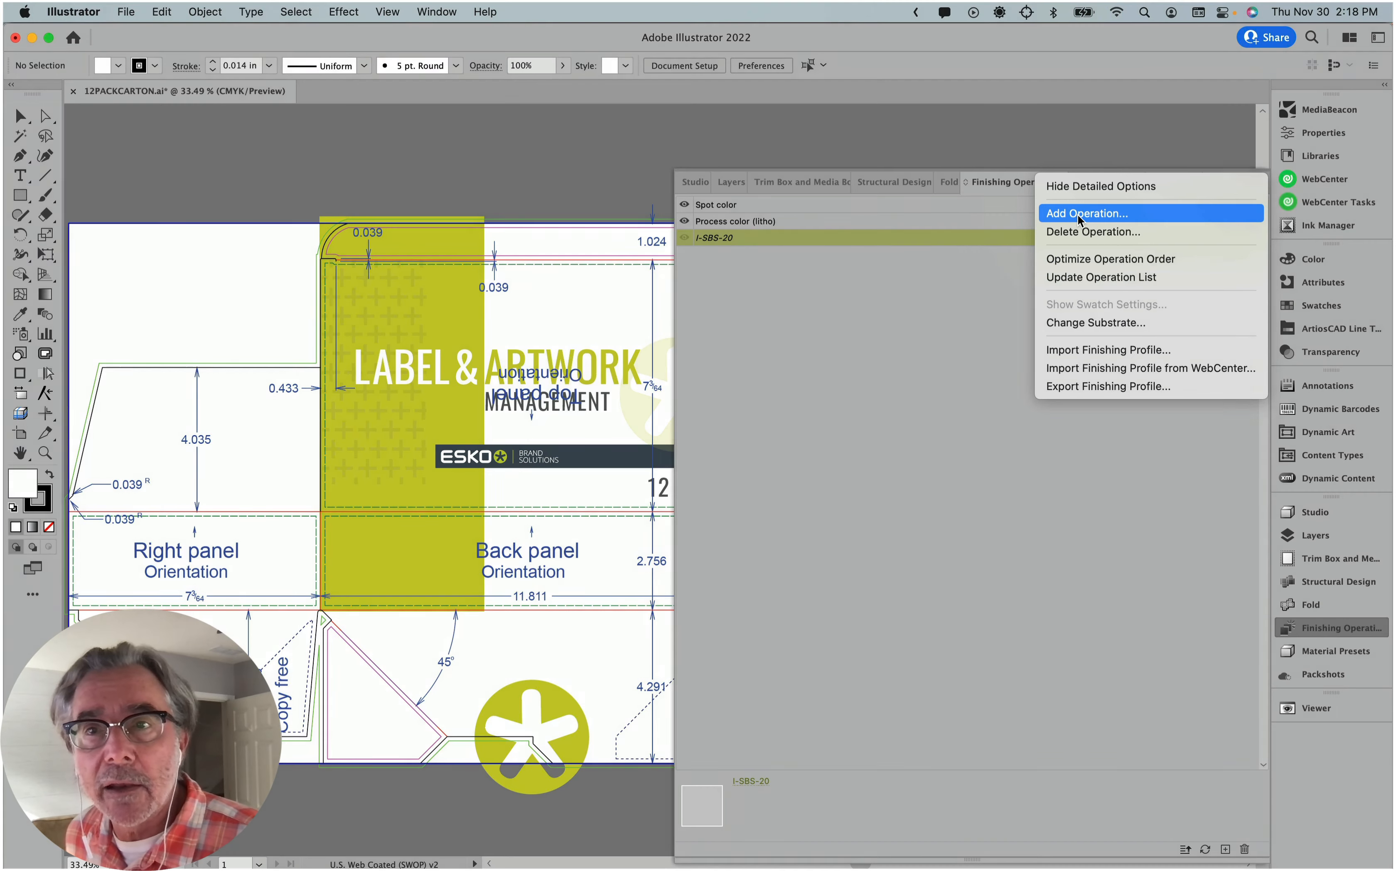
left_click(1077, 214)
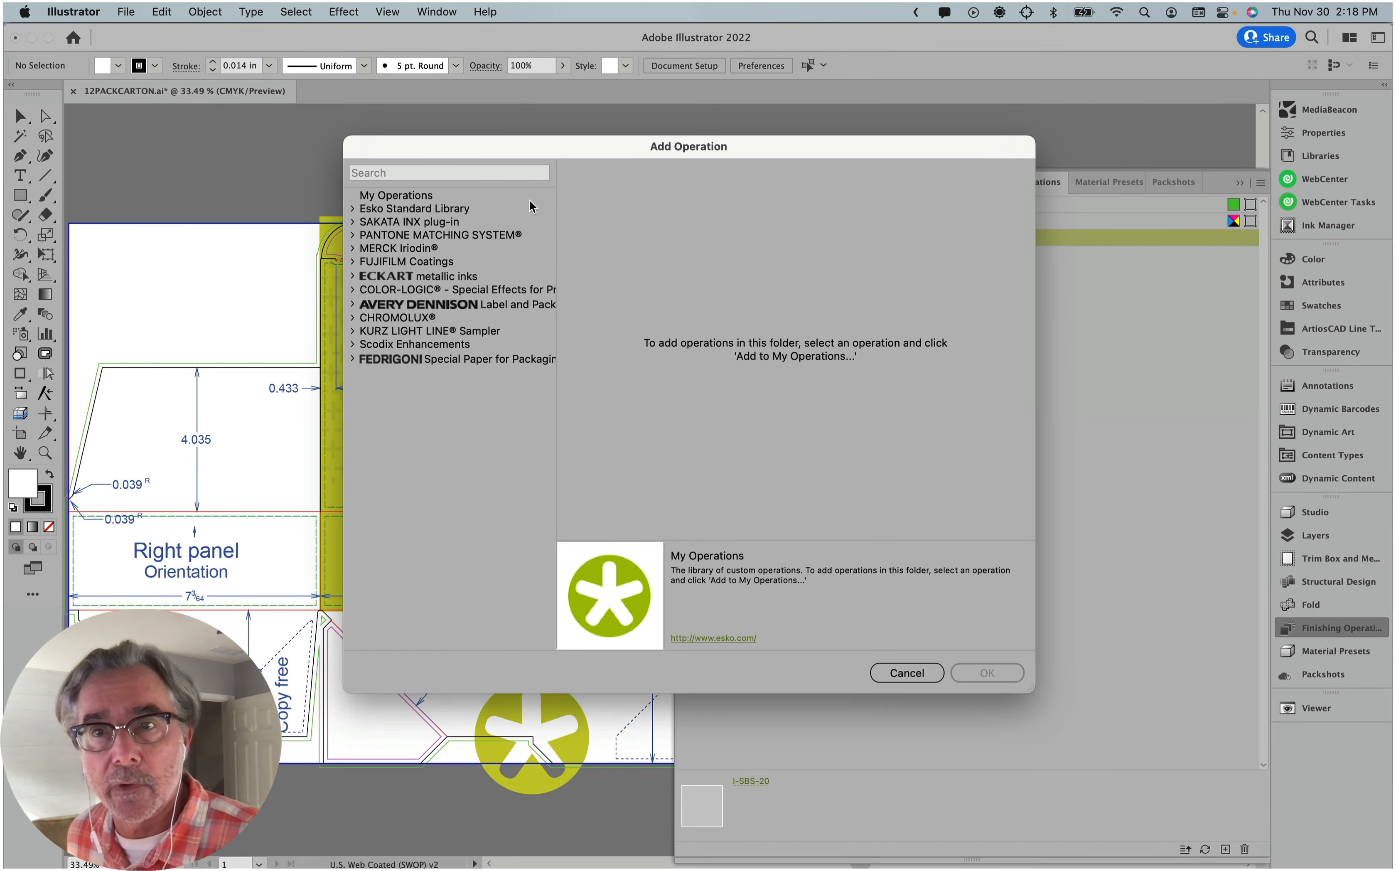
left_click(445, 174)
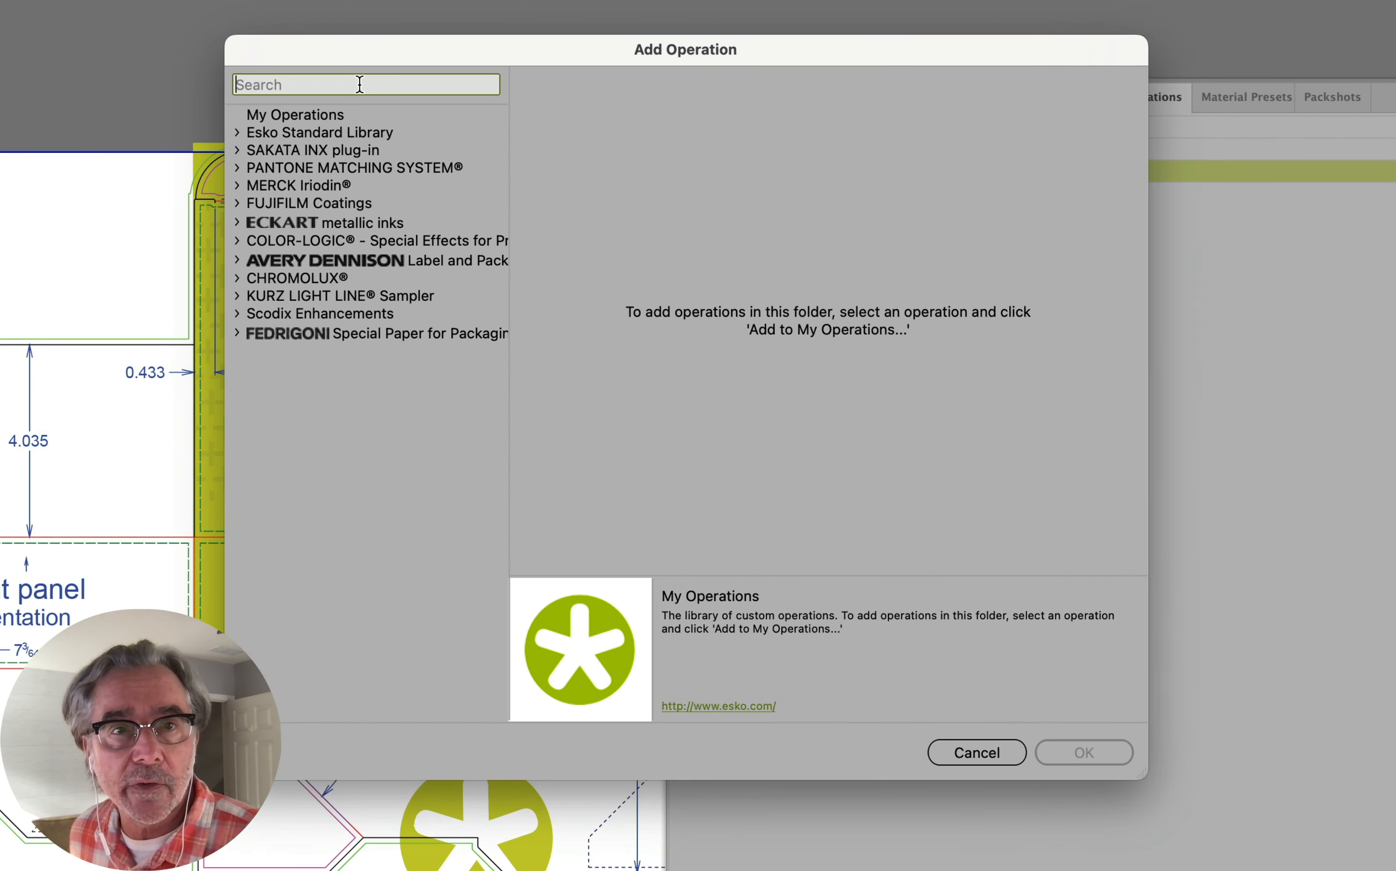
type("l")
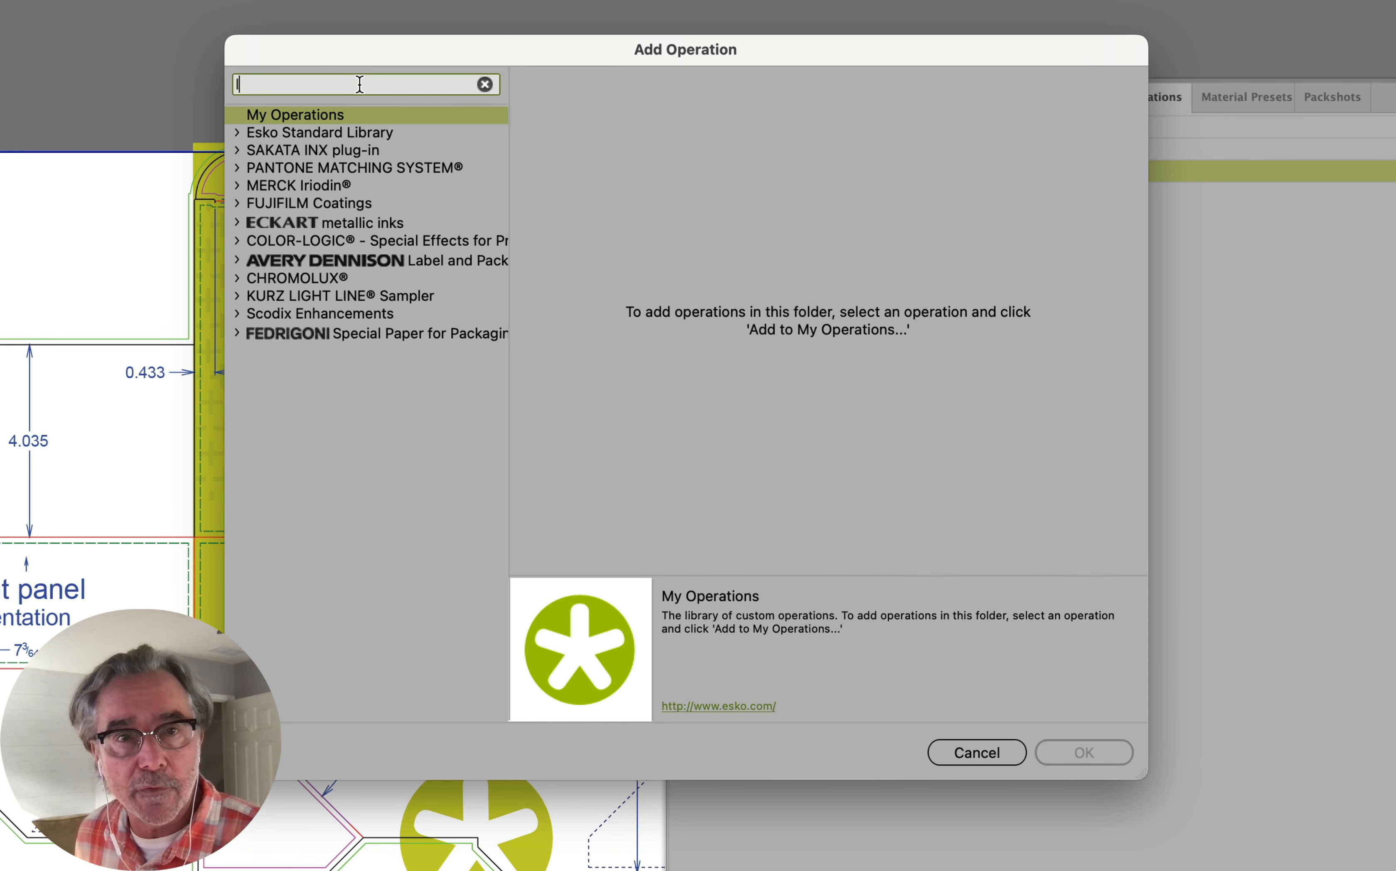
type("ine")
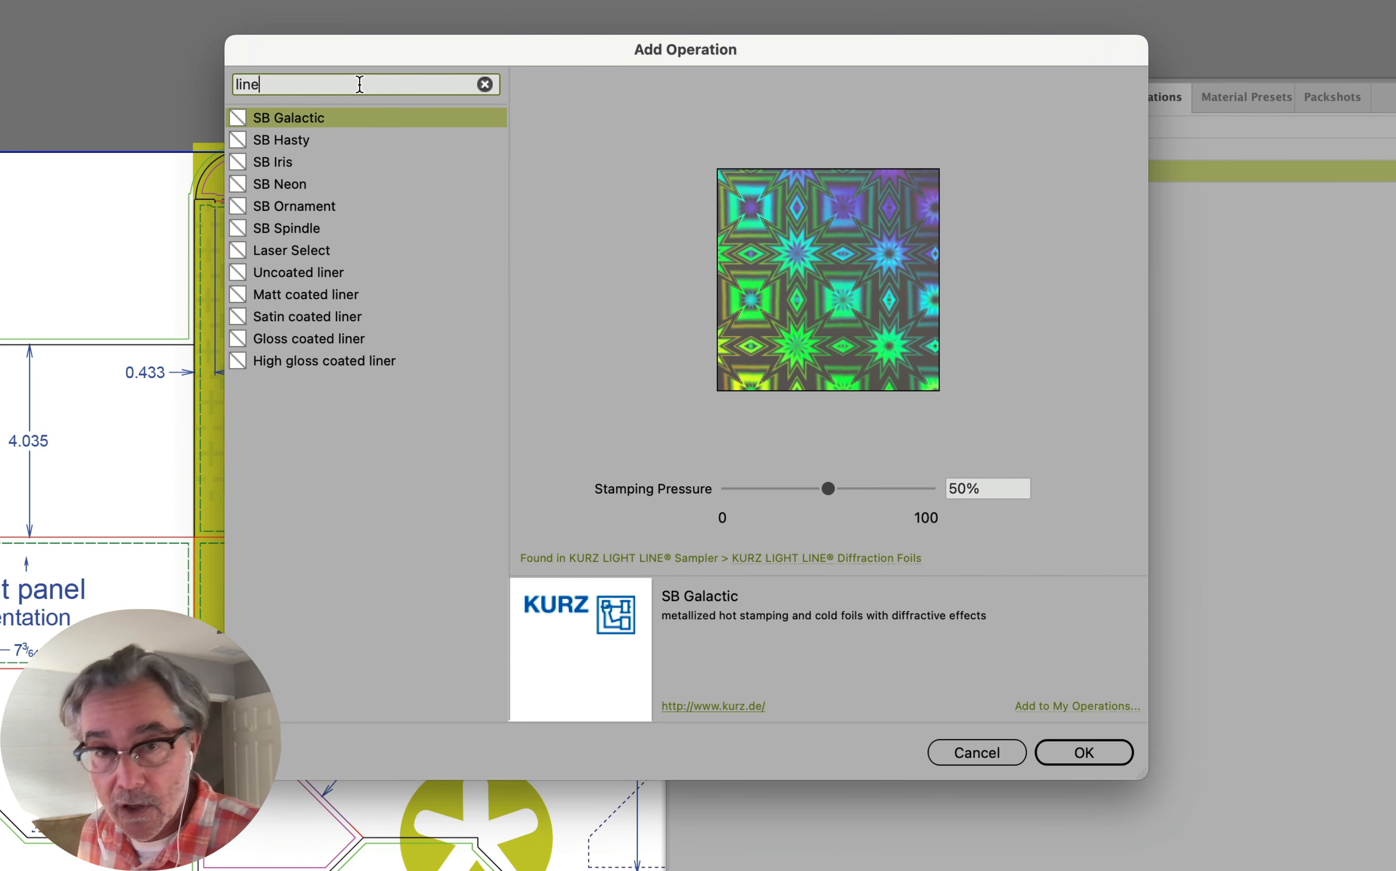
left_click(321, 274)
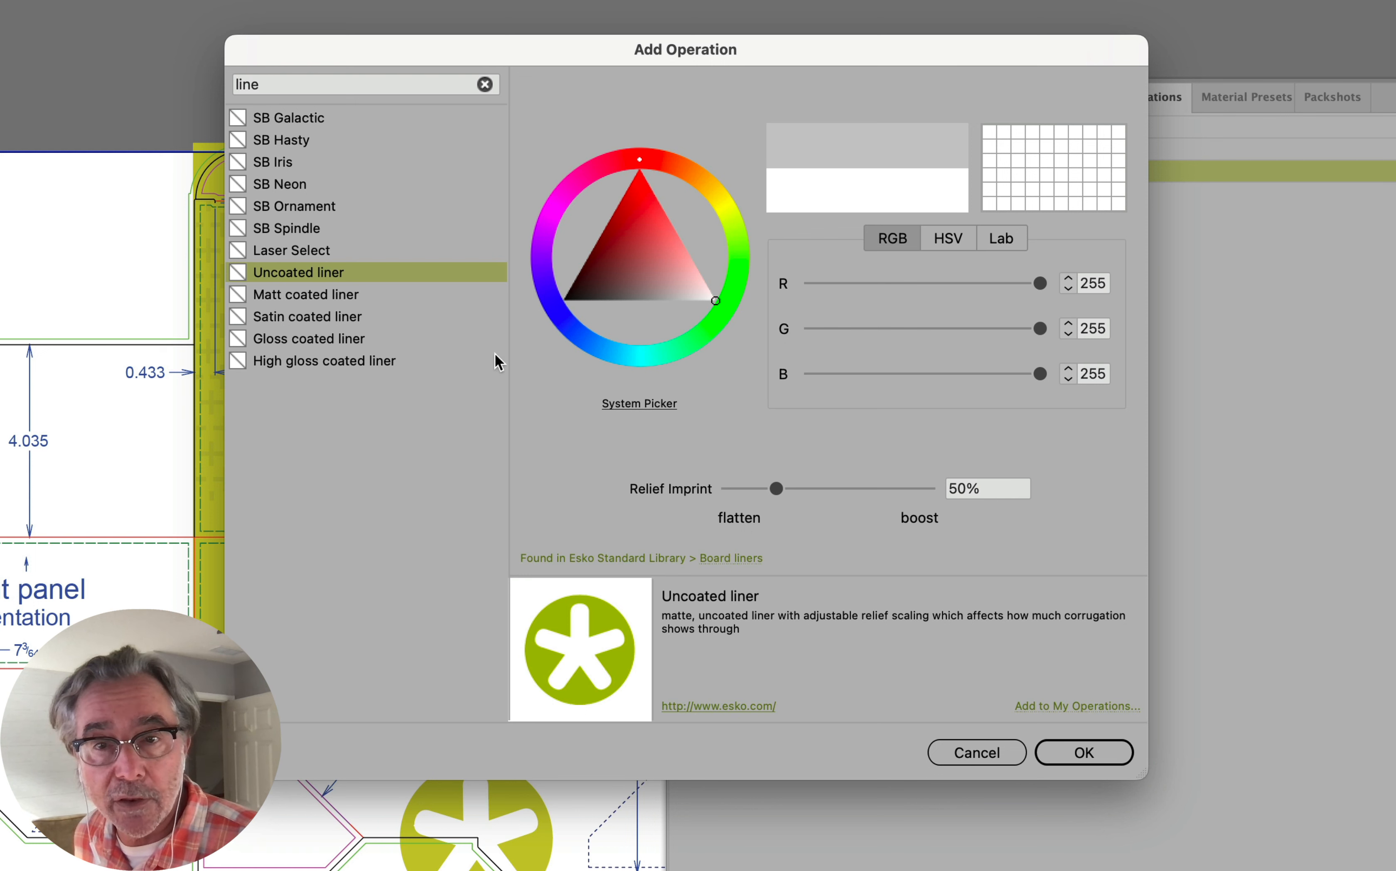
left_click(299, 341)
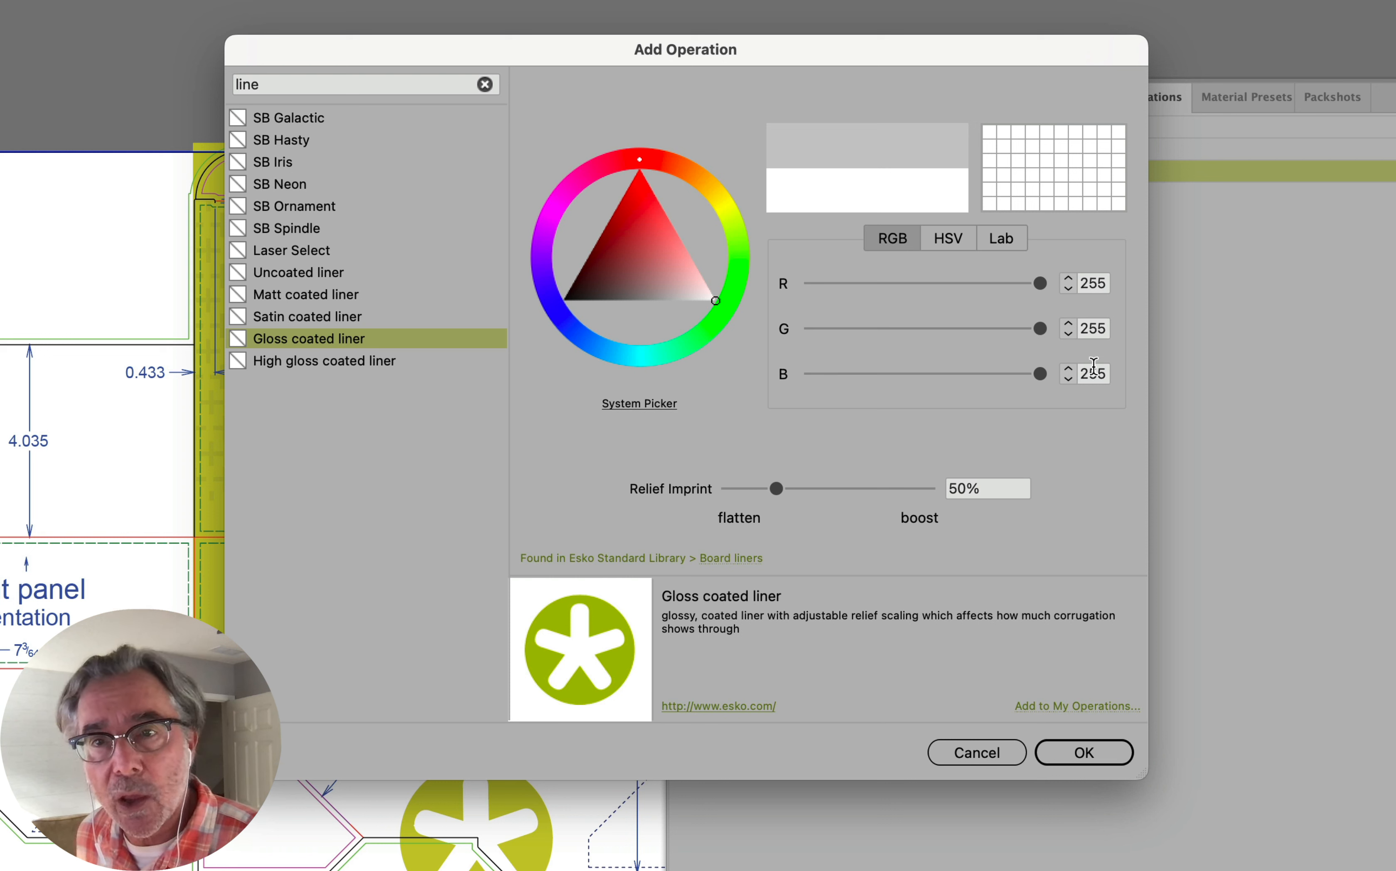
left_click(1075, 754)
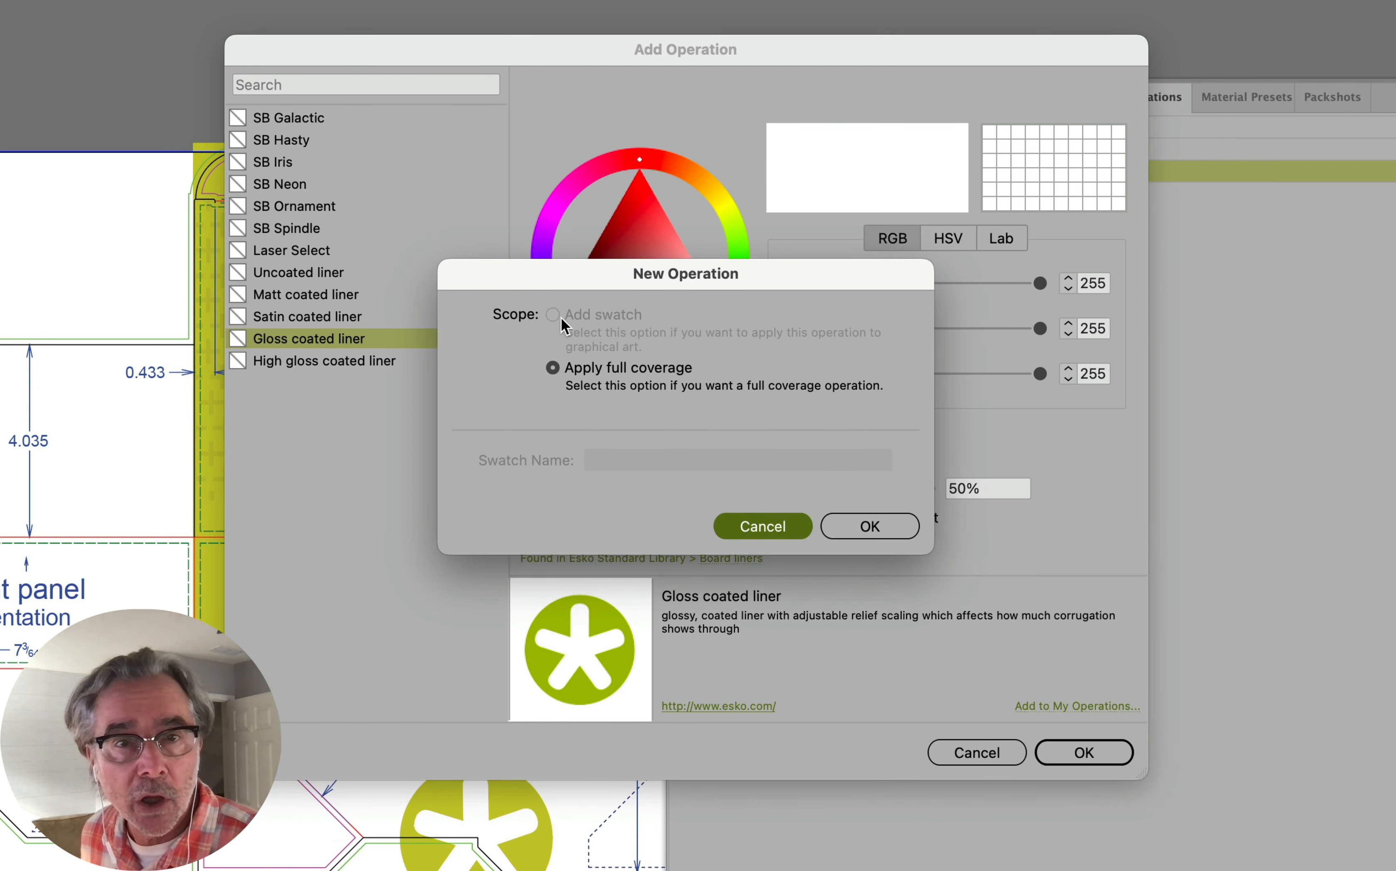
left_click(883, 521)
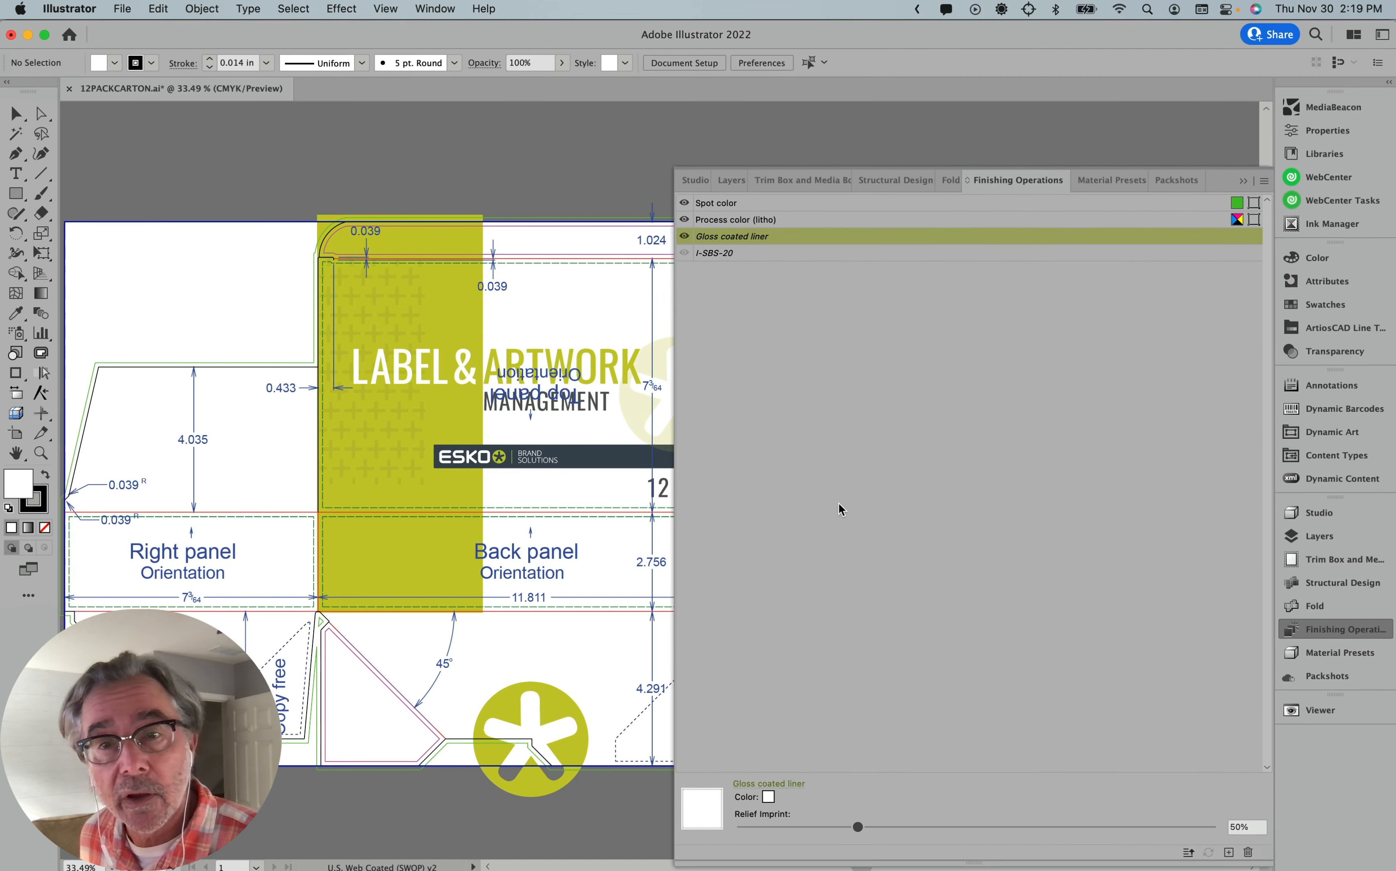
Refresh the 3D preview with the new finishing operation and rotate the carton to inspect its surface.
left_click(1309, 512)
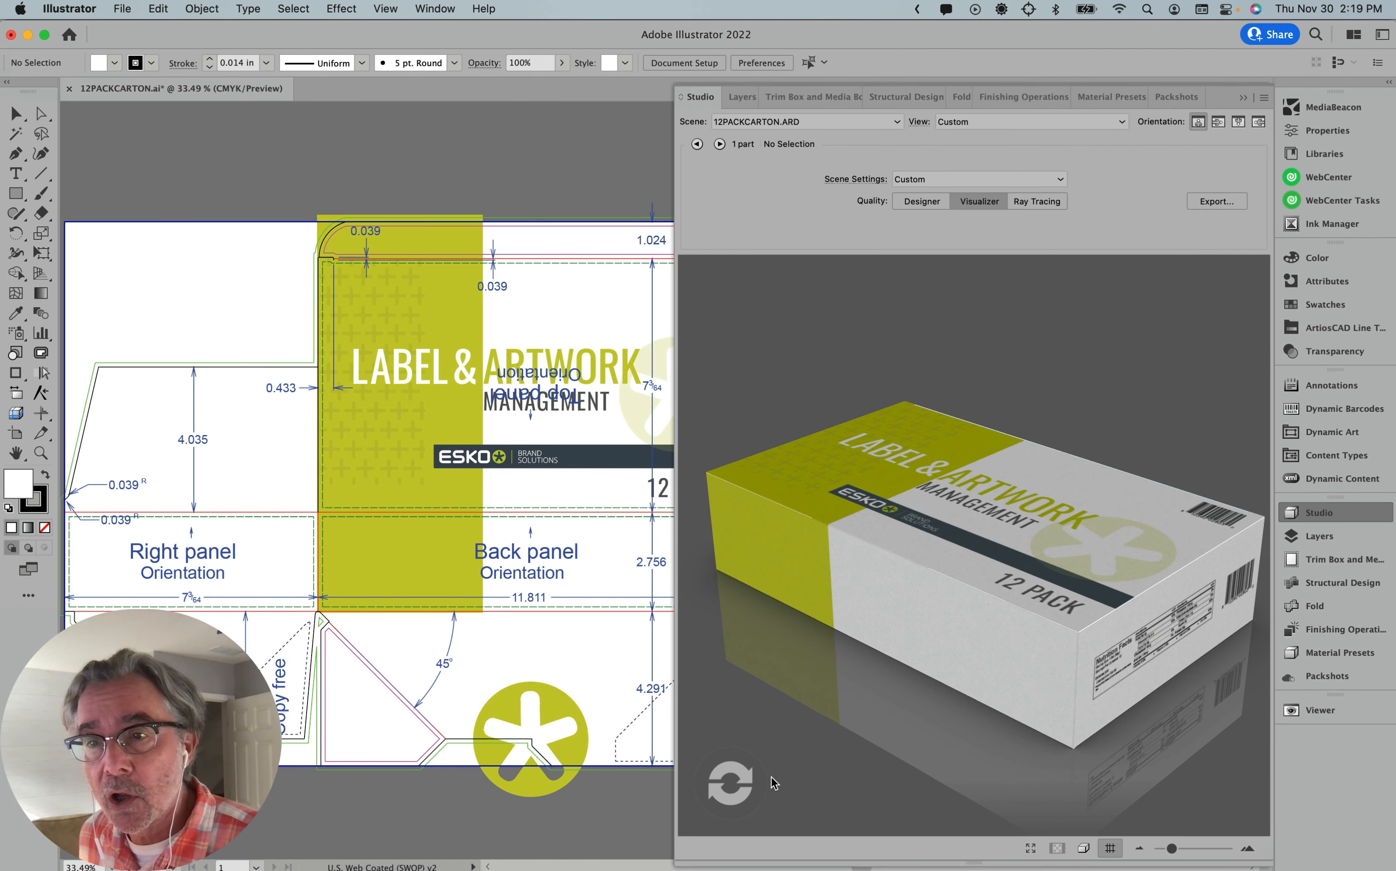
left_click(723, 788)
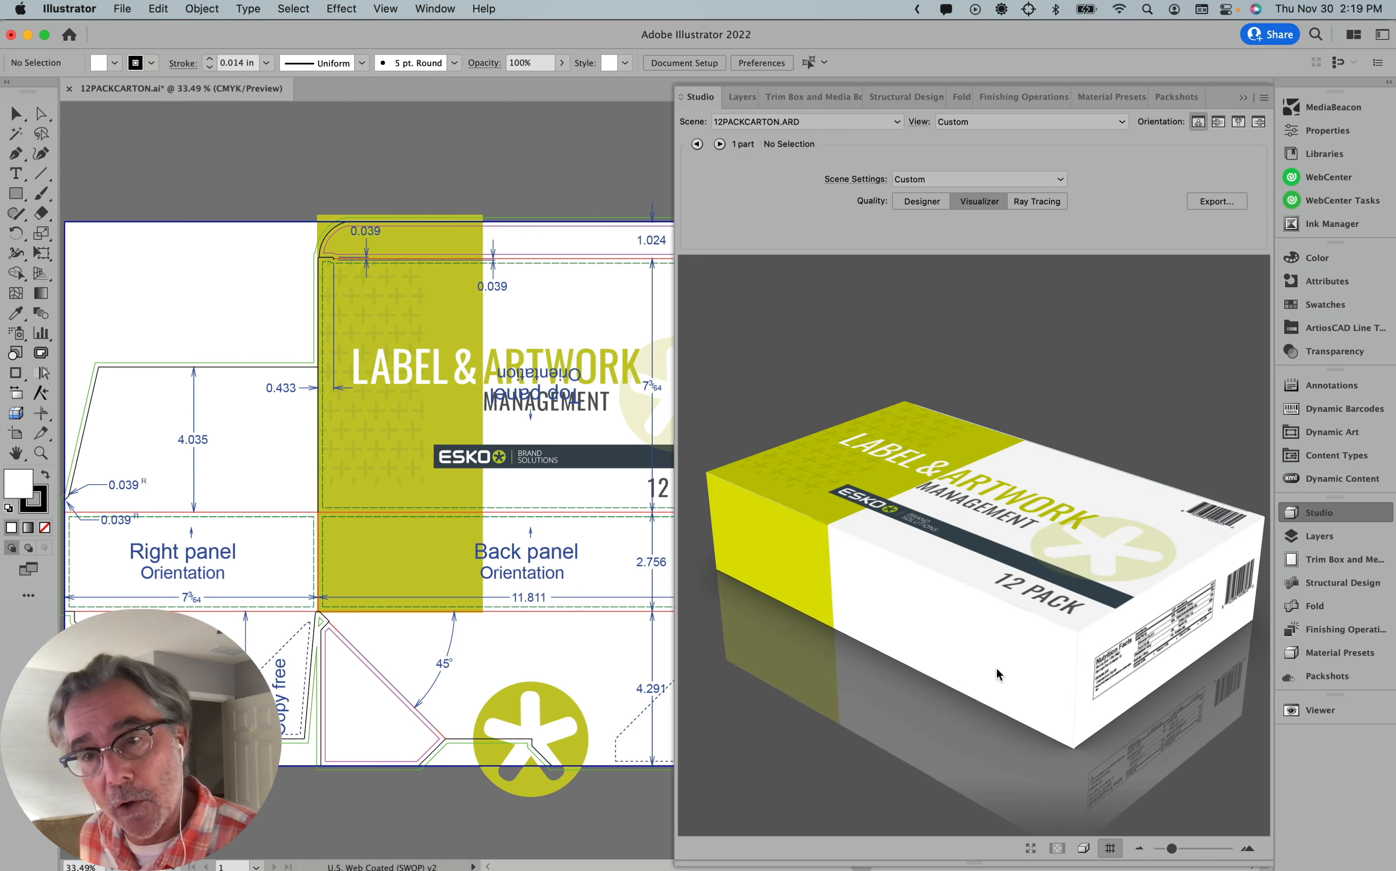
left_click_drag(996, 666, 1030, 675)
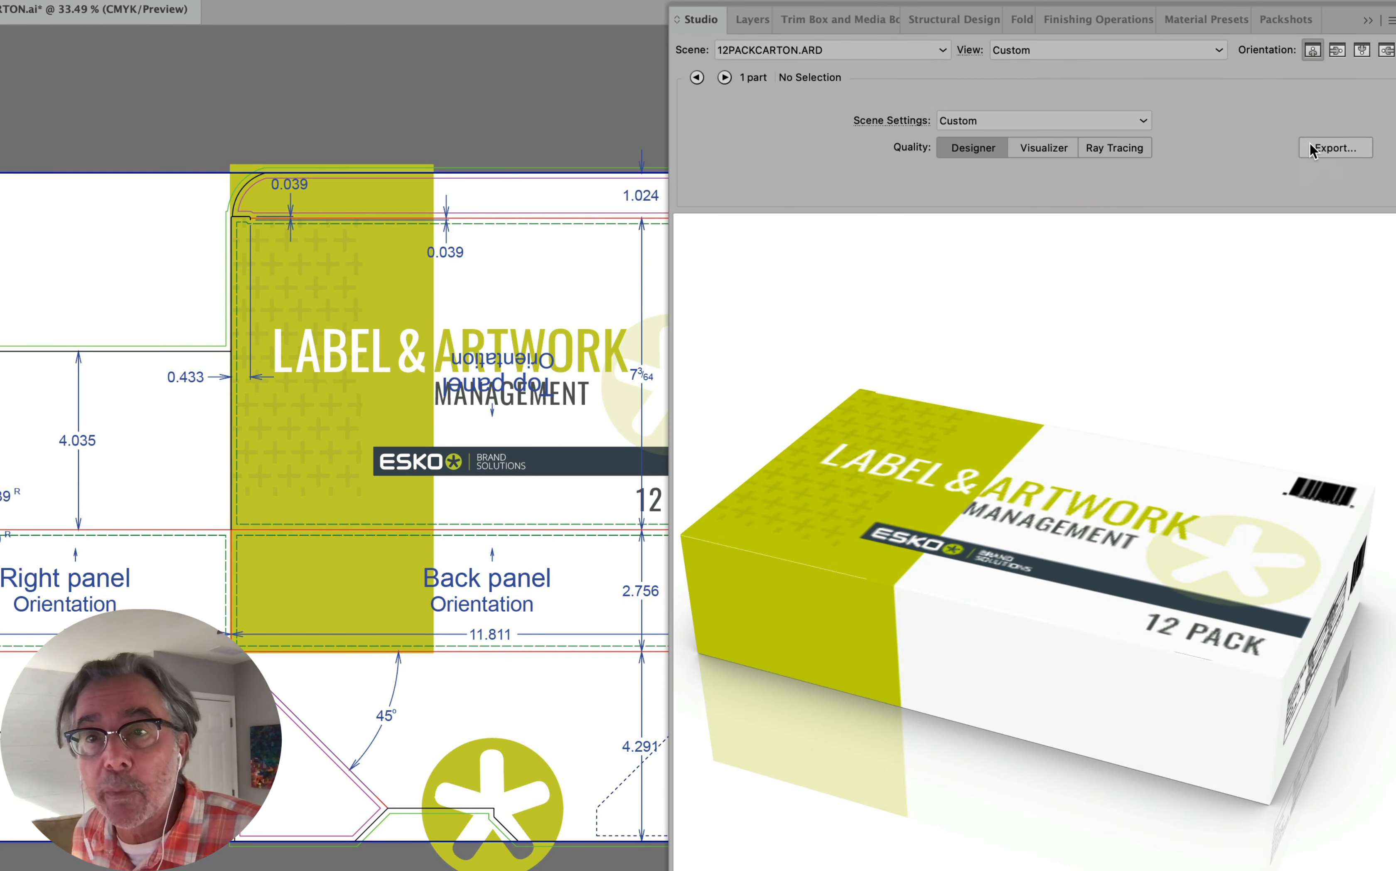
Check which export types are offered for the carton in Designer quality and leave the export without saving.
left_click(1311, 149)
left_click(810, 247)
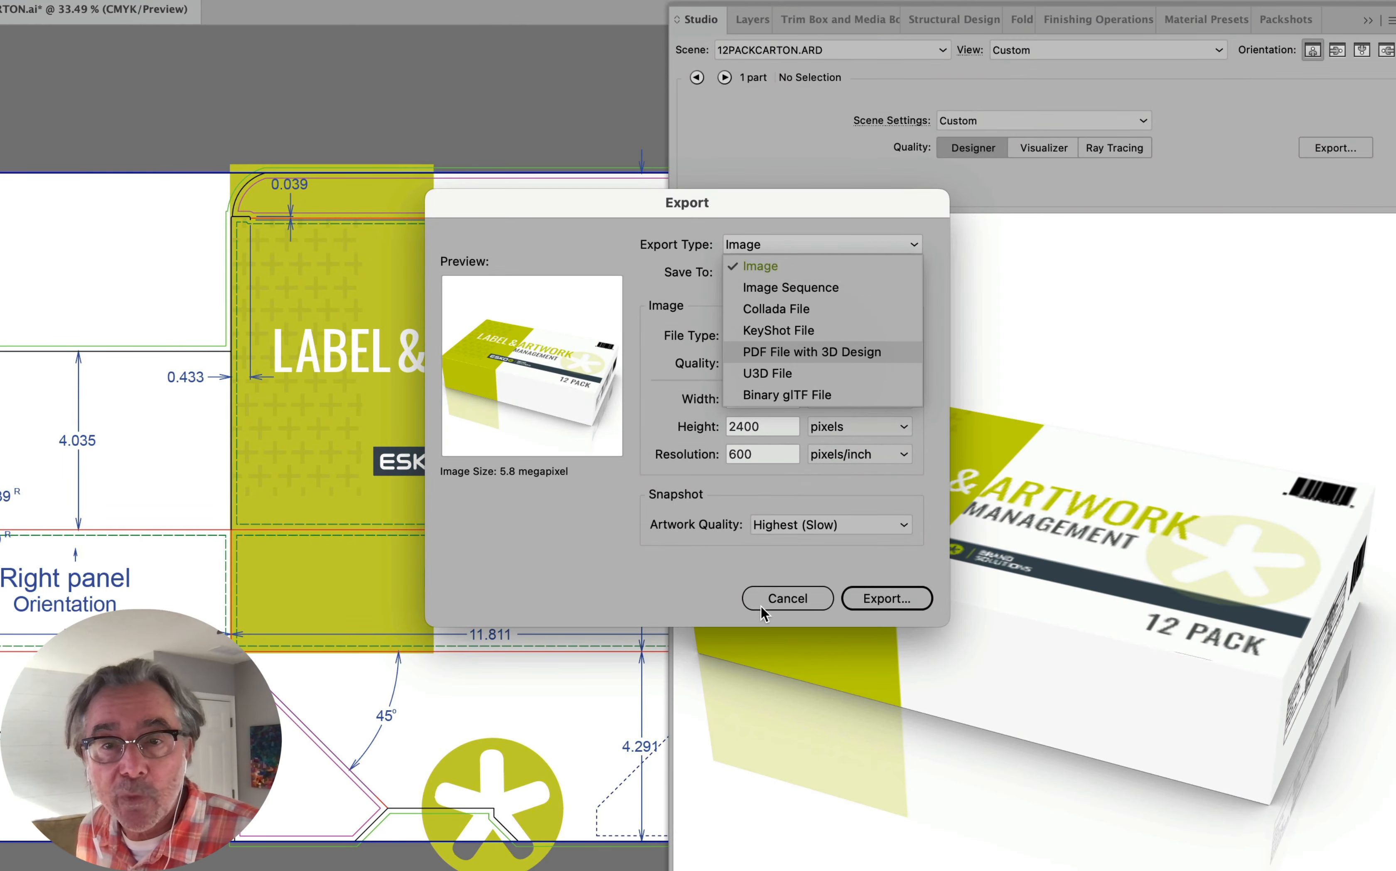
left_click(761, 606)
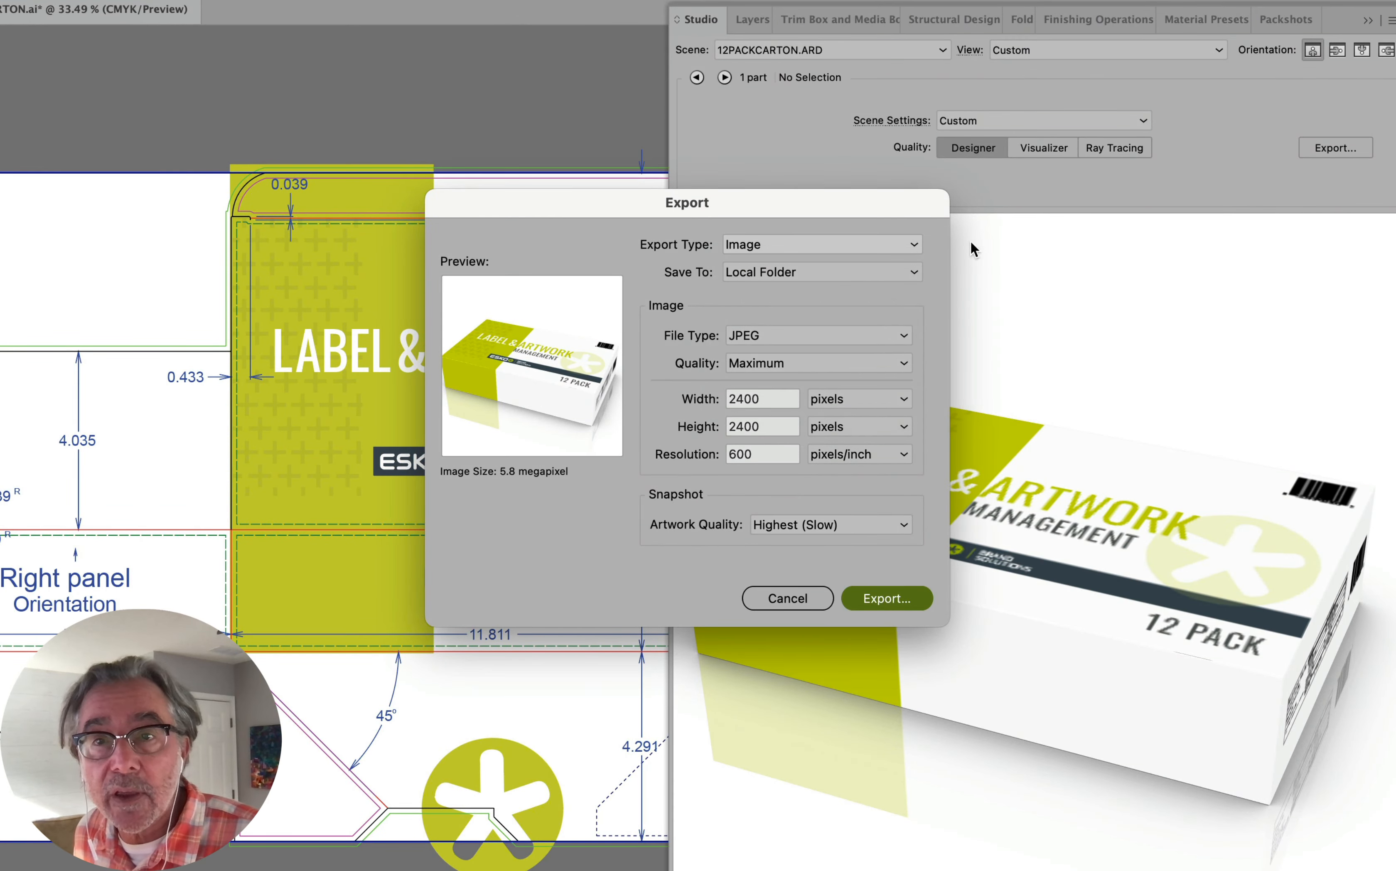
left_click(805, 596)
Switch the preview to Visualizer quality, check which export types it offers and leave the export without saving.
left_click(1045, 148)
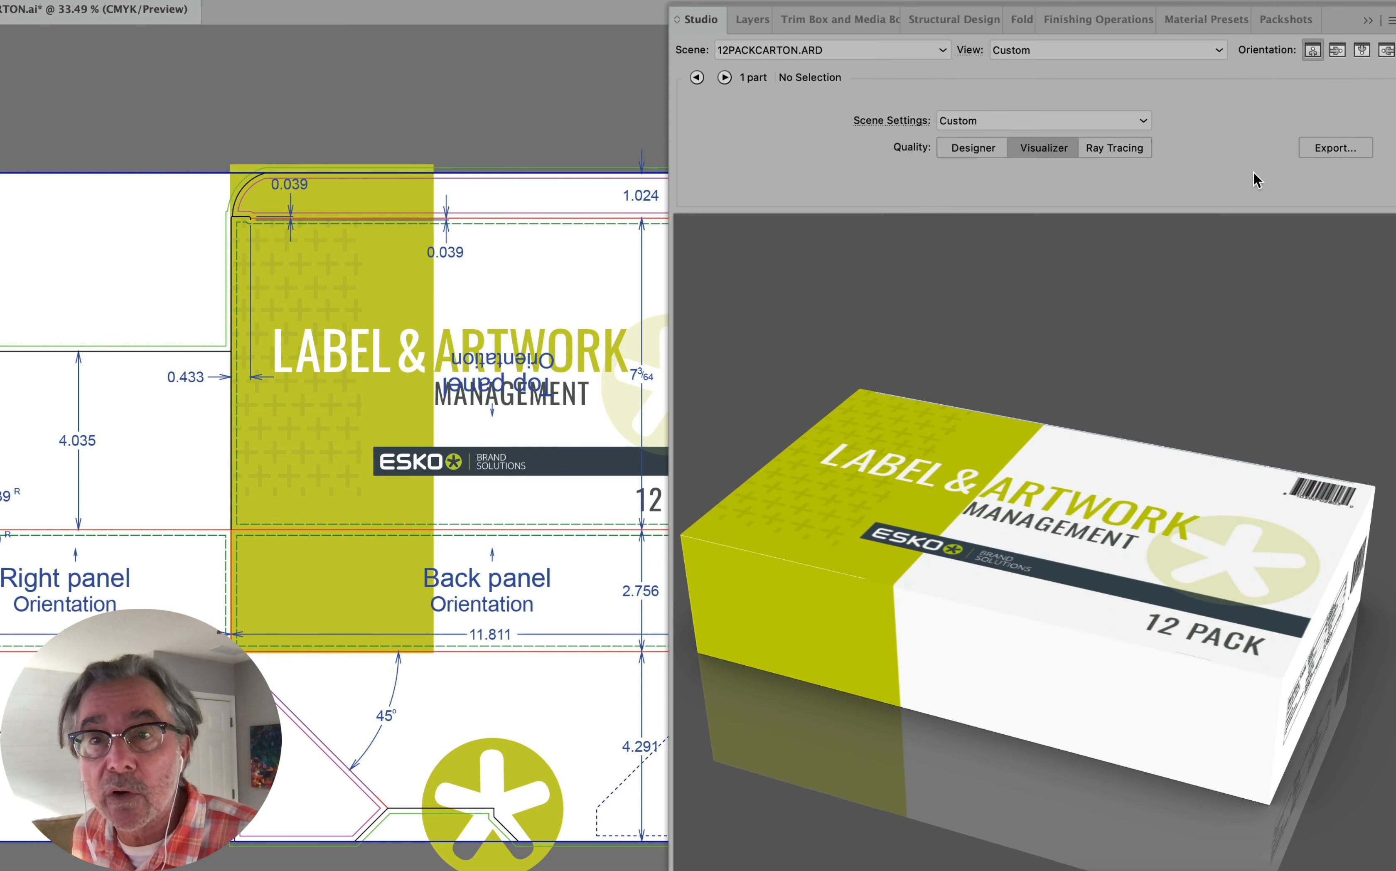
left_click(1335, 150)
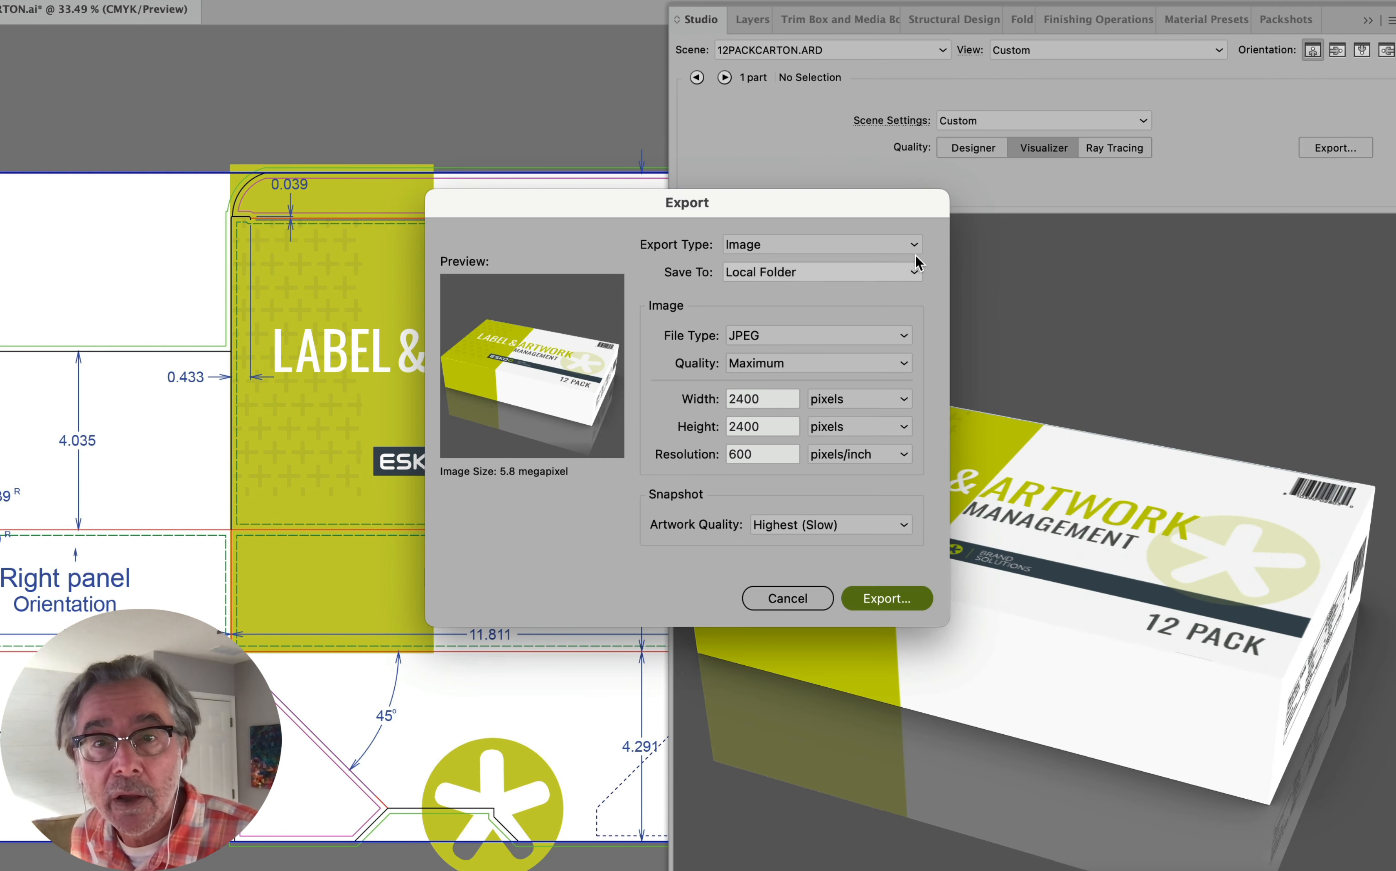
left_click(913, 246)
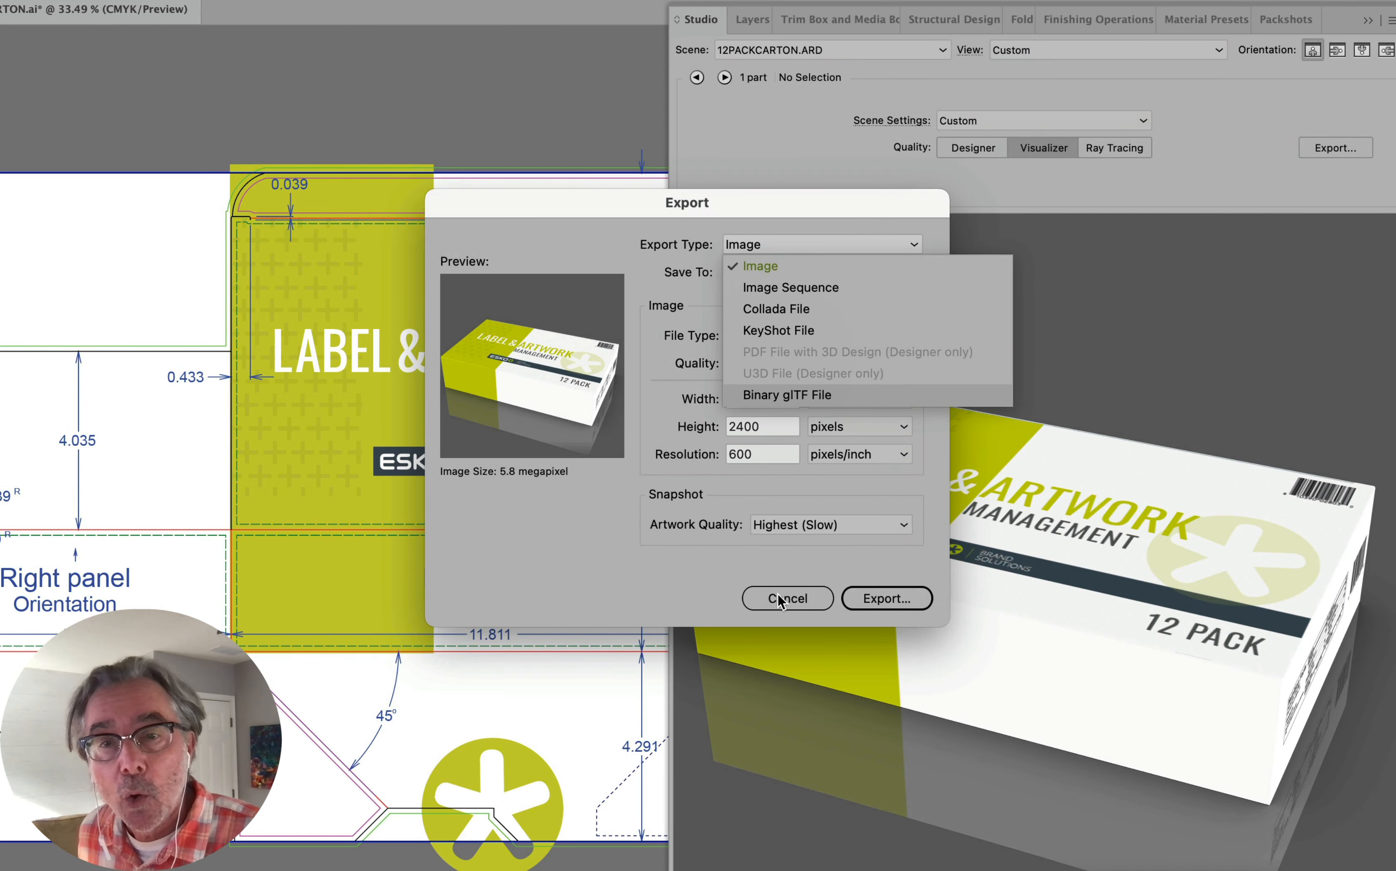
left_click(783, 610)
left_click(775, 596)
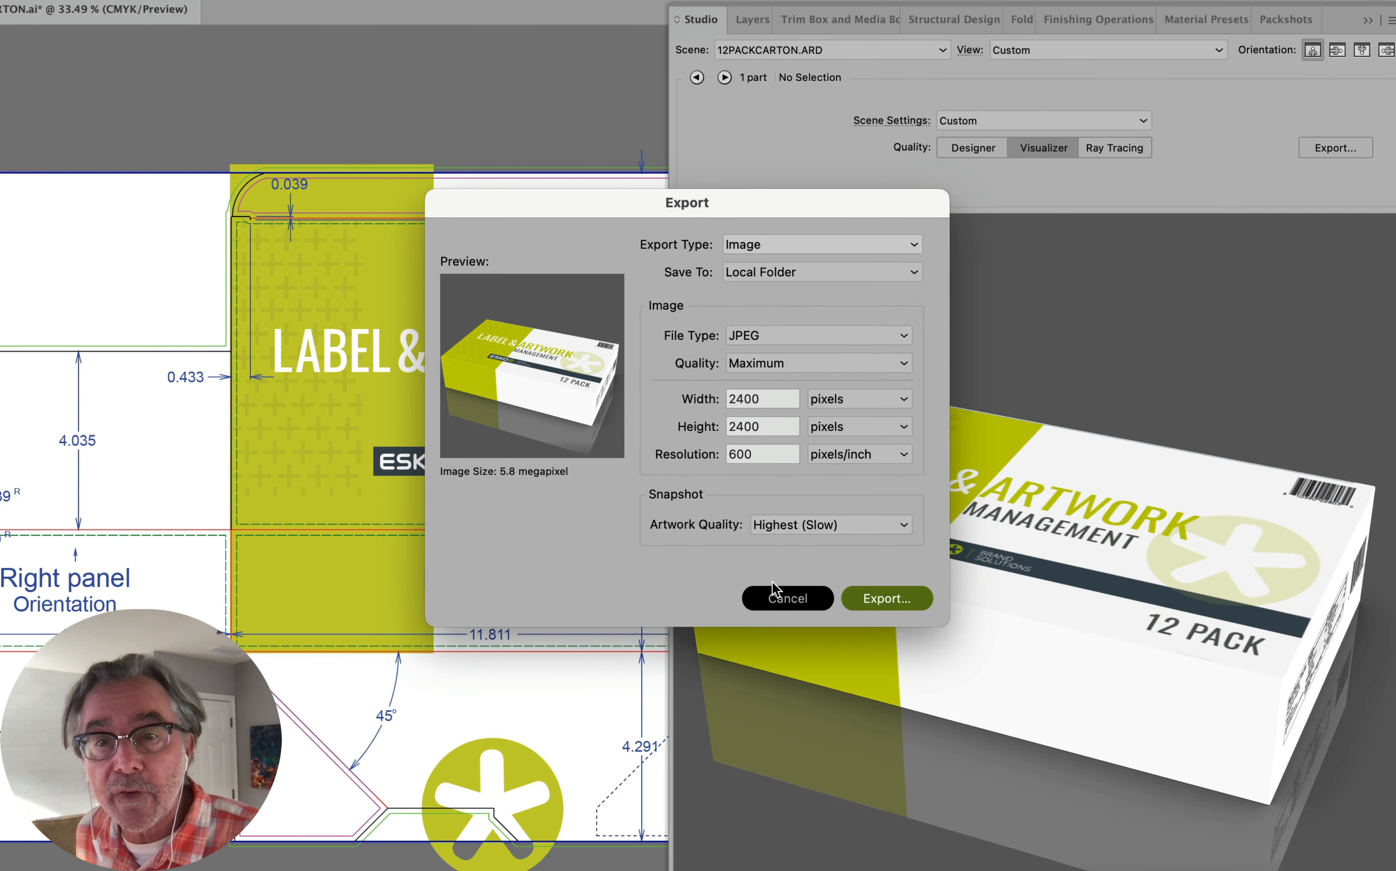
Set the preview to Designer quality and rotate the carton so its top and Nutrition Facts side face the viewer.
left_click(958, 142)
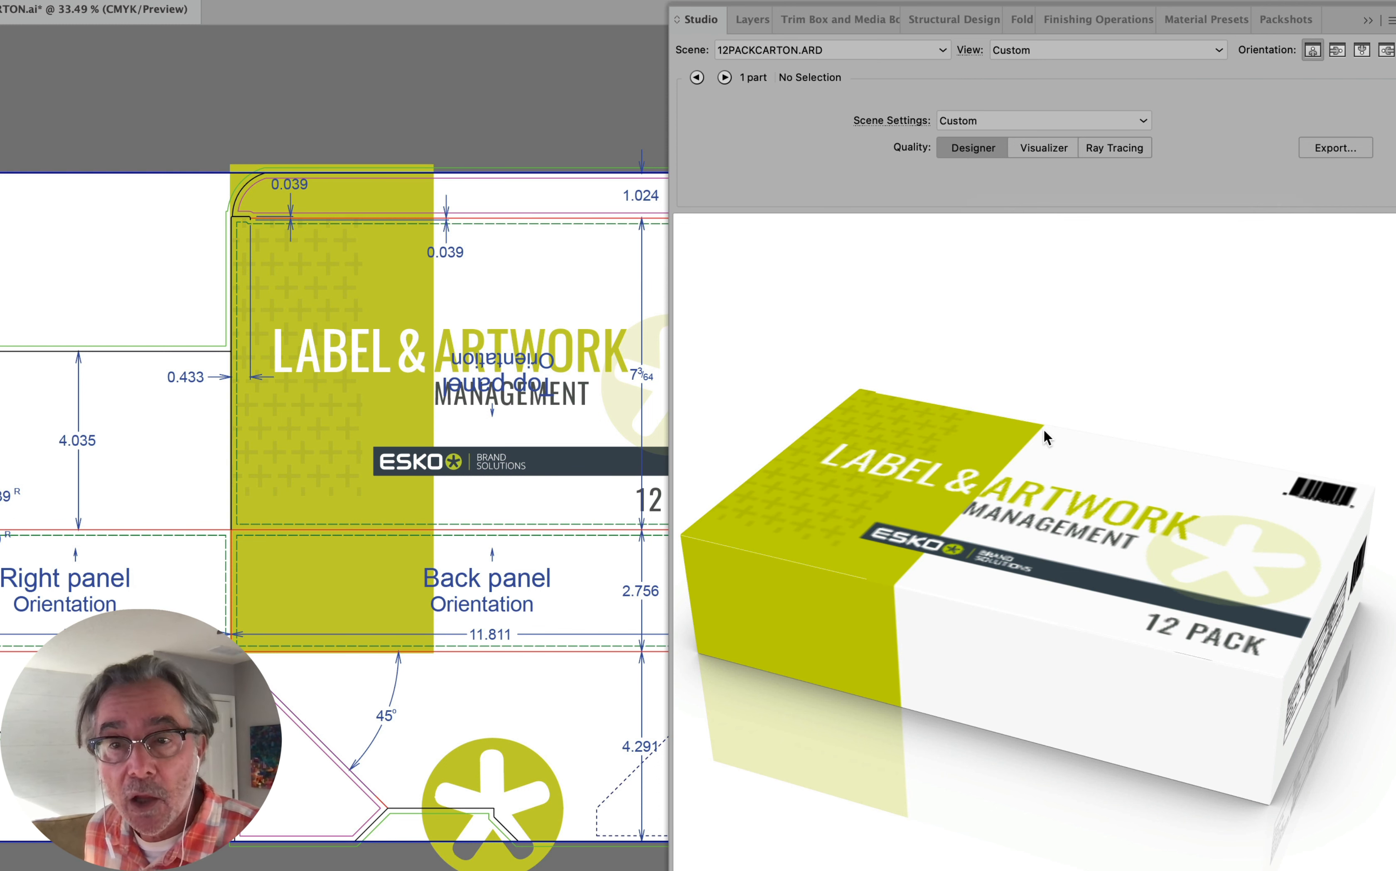
left_click_drag(1043, 428, 971, 380)
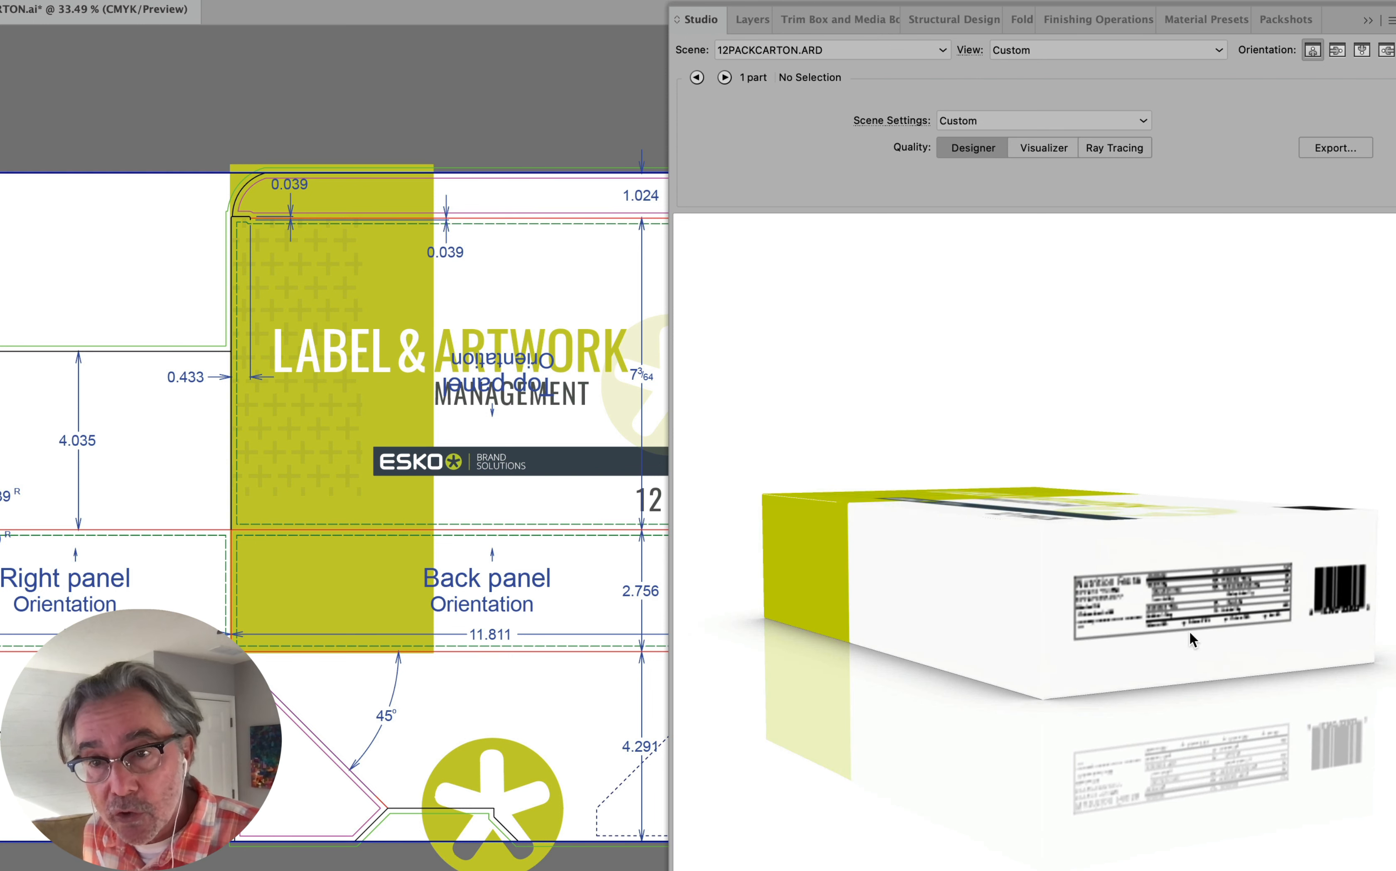
left_click_drag(1072, 483, 1113, 530)
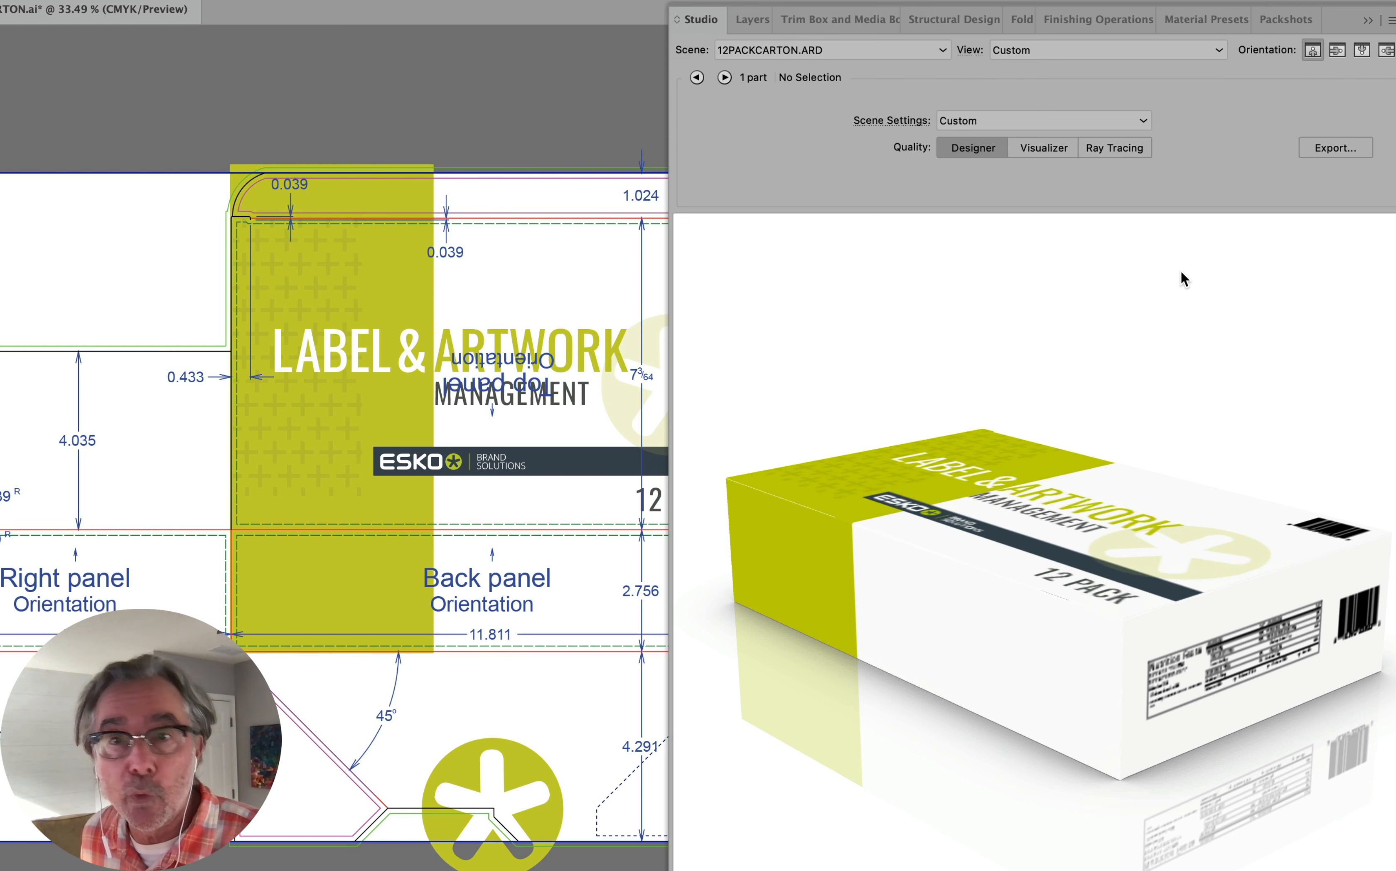
Set up an export of the carton as a PDF File with 3D Design at 150 pixels/inch resolution.
left_click(1329, 147)
left_click(808, 244)
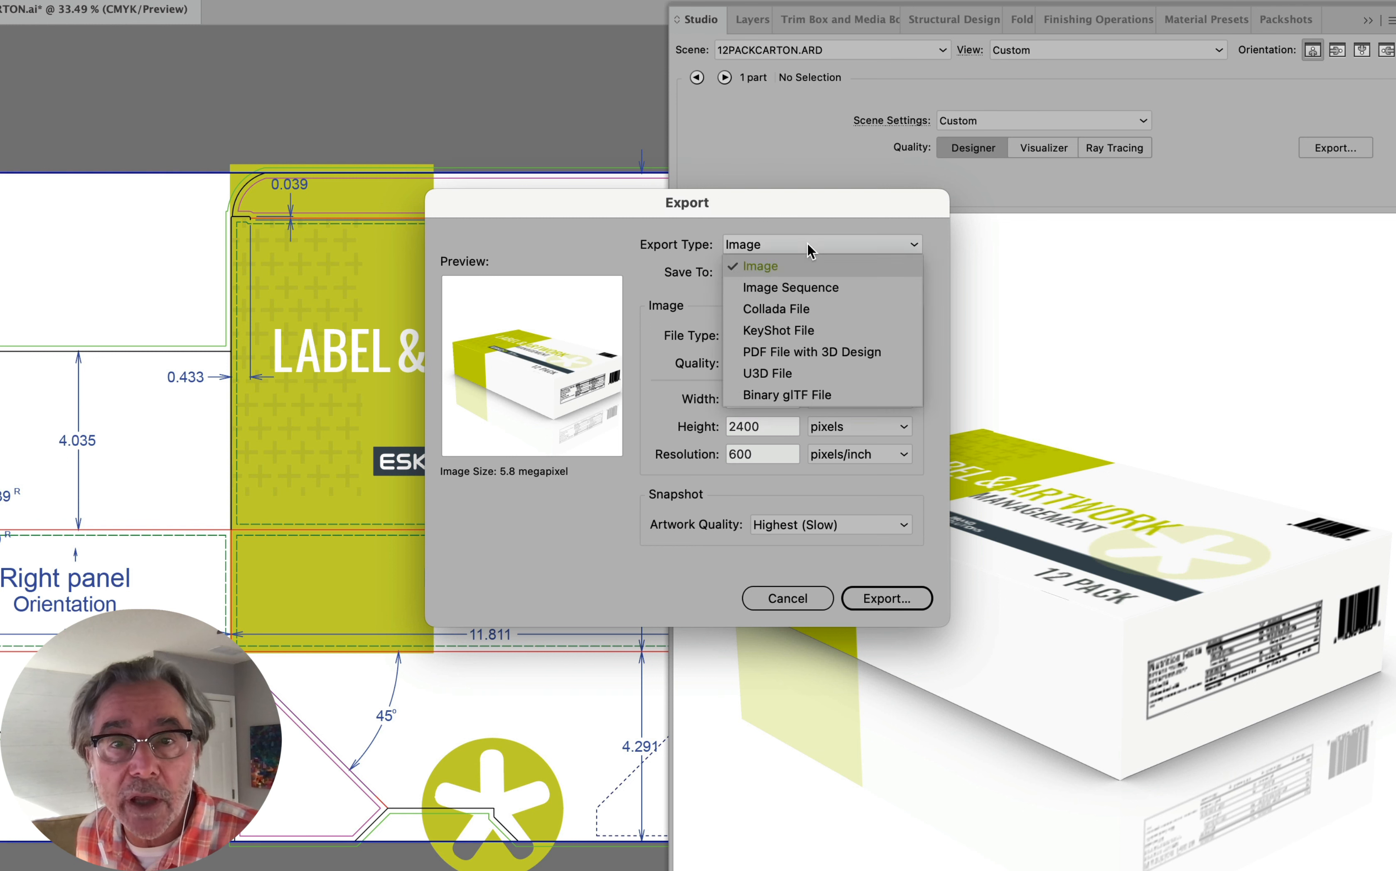
left_click(810, 352)
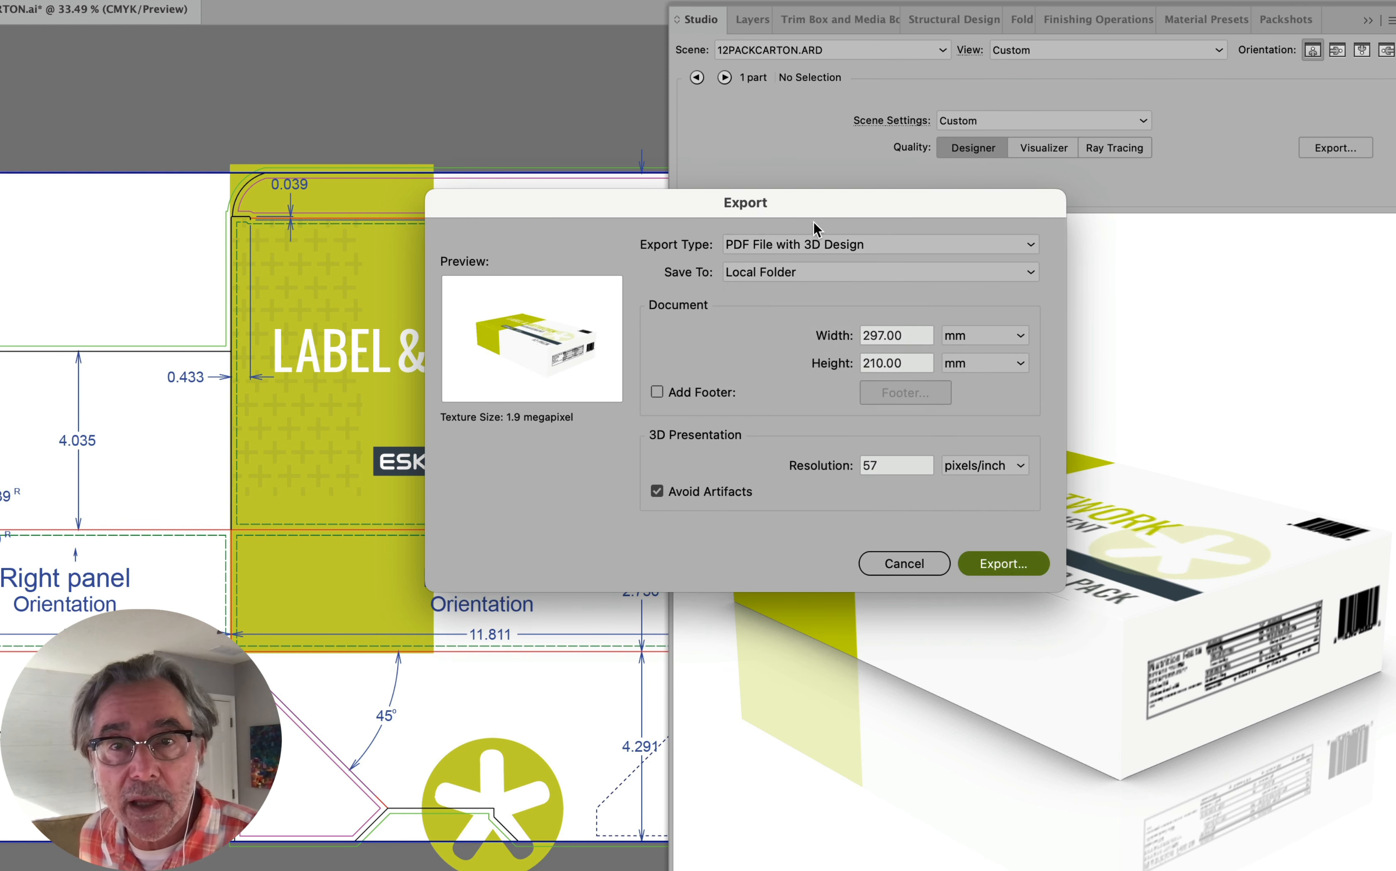
left_click_drag(818, 218, 765, 192)
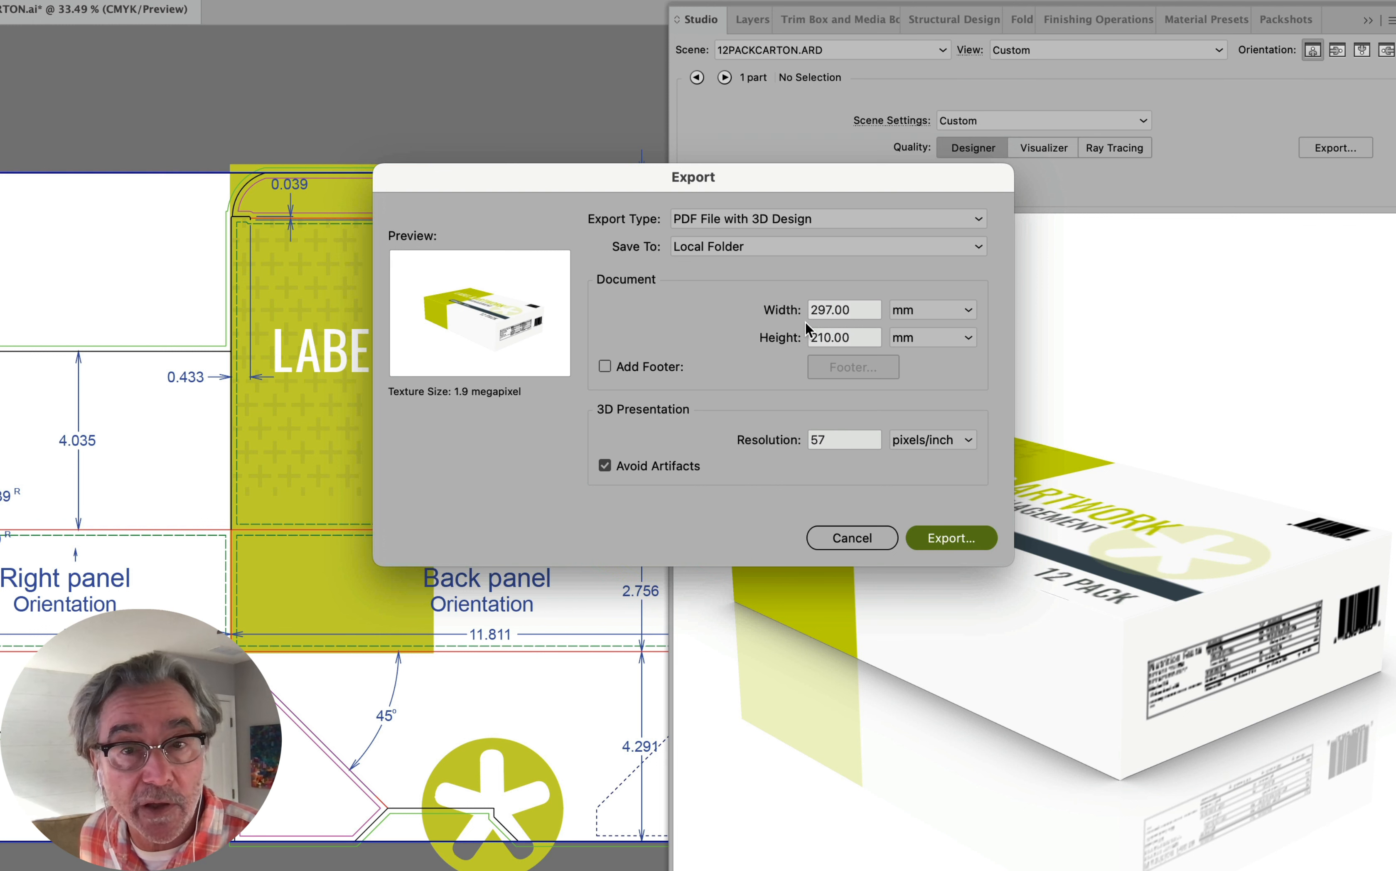
double_click(834, 439)
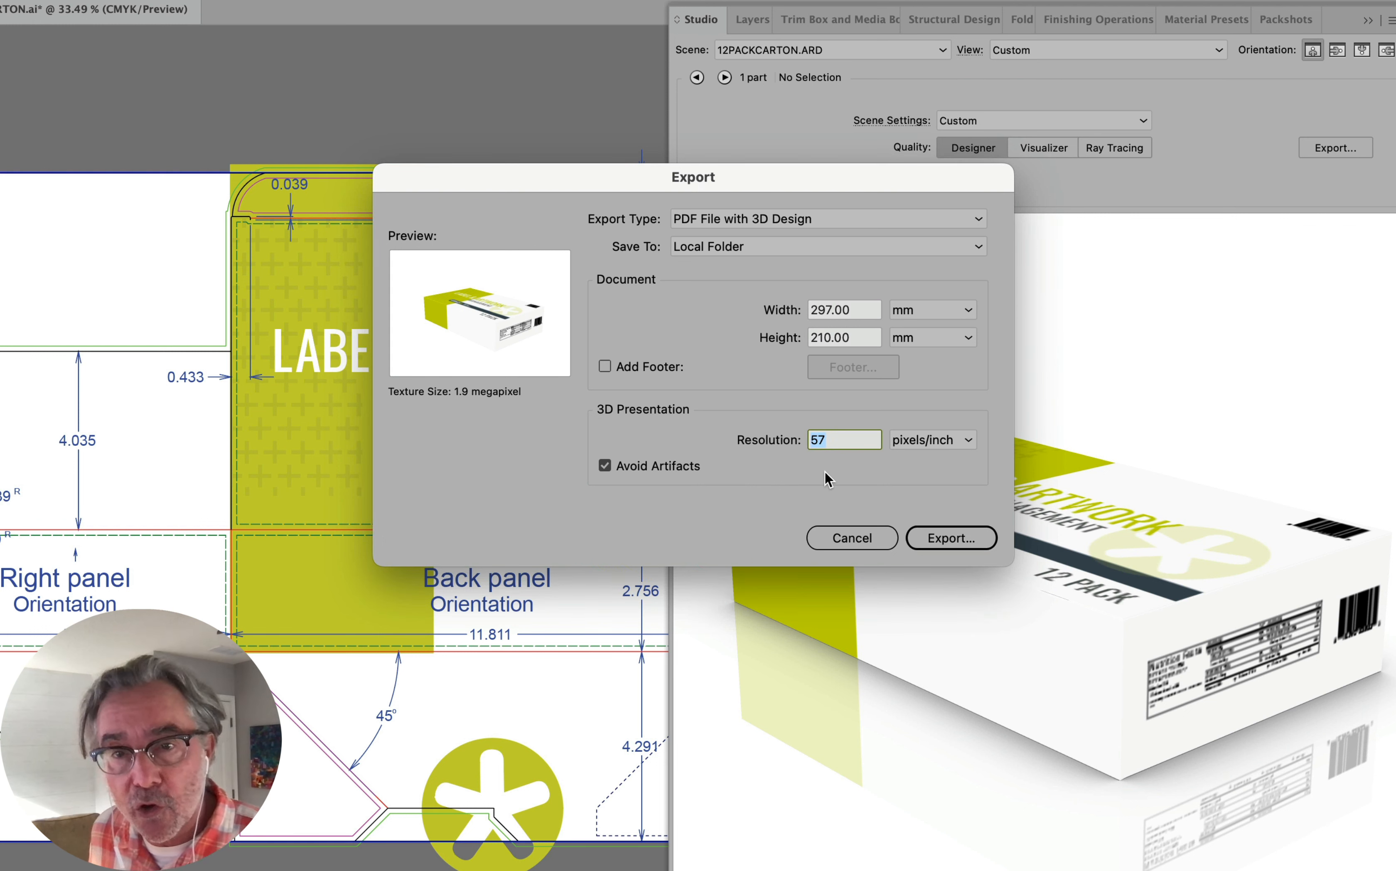
type("150")
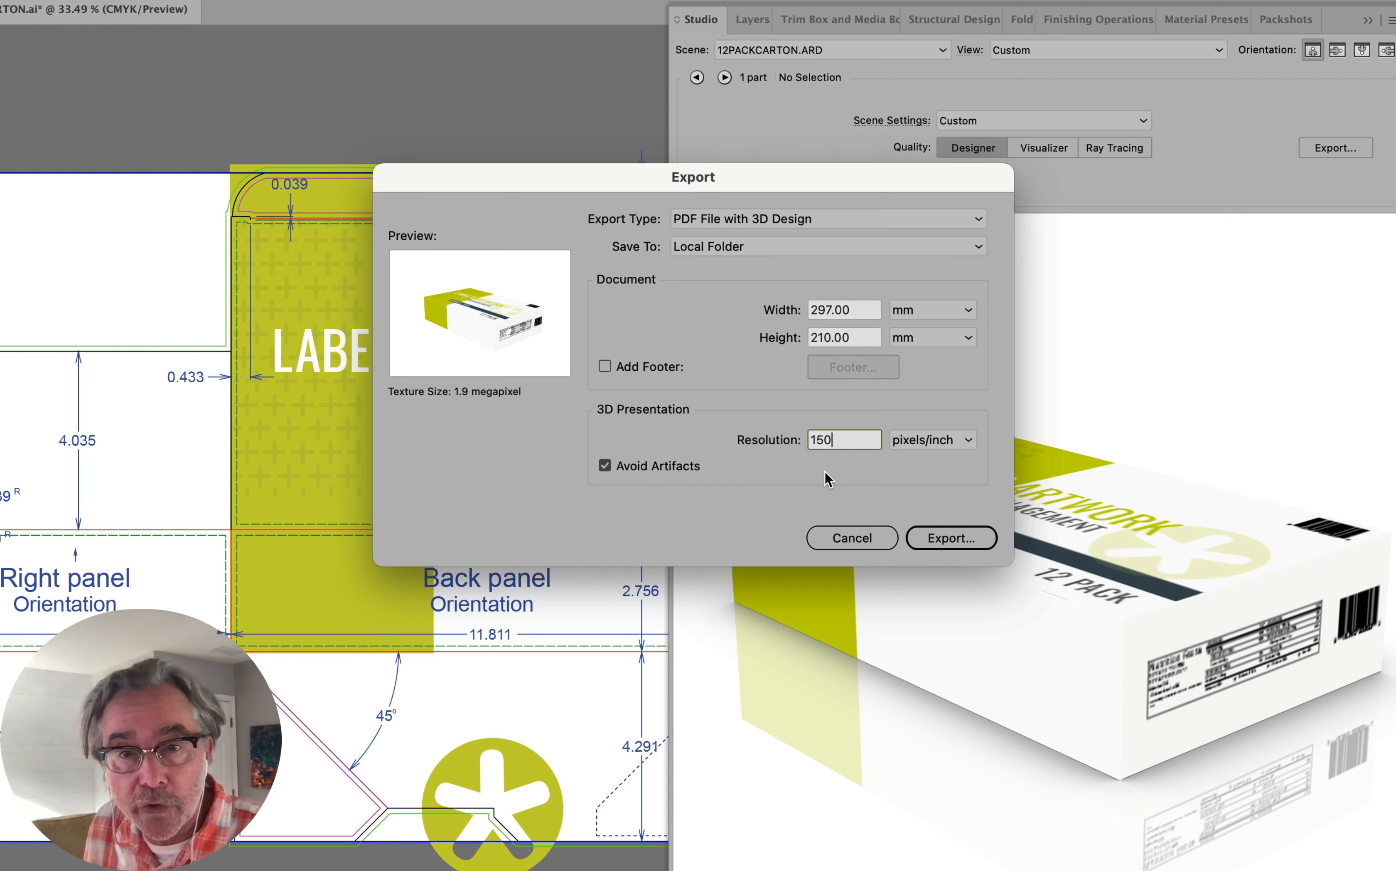
key("Tab")
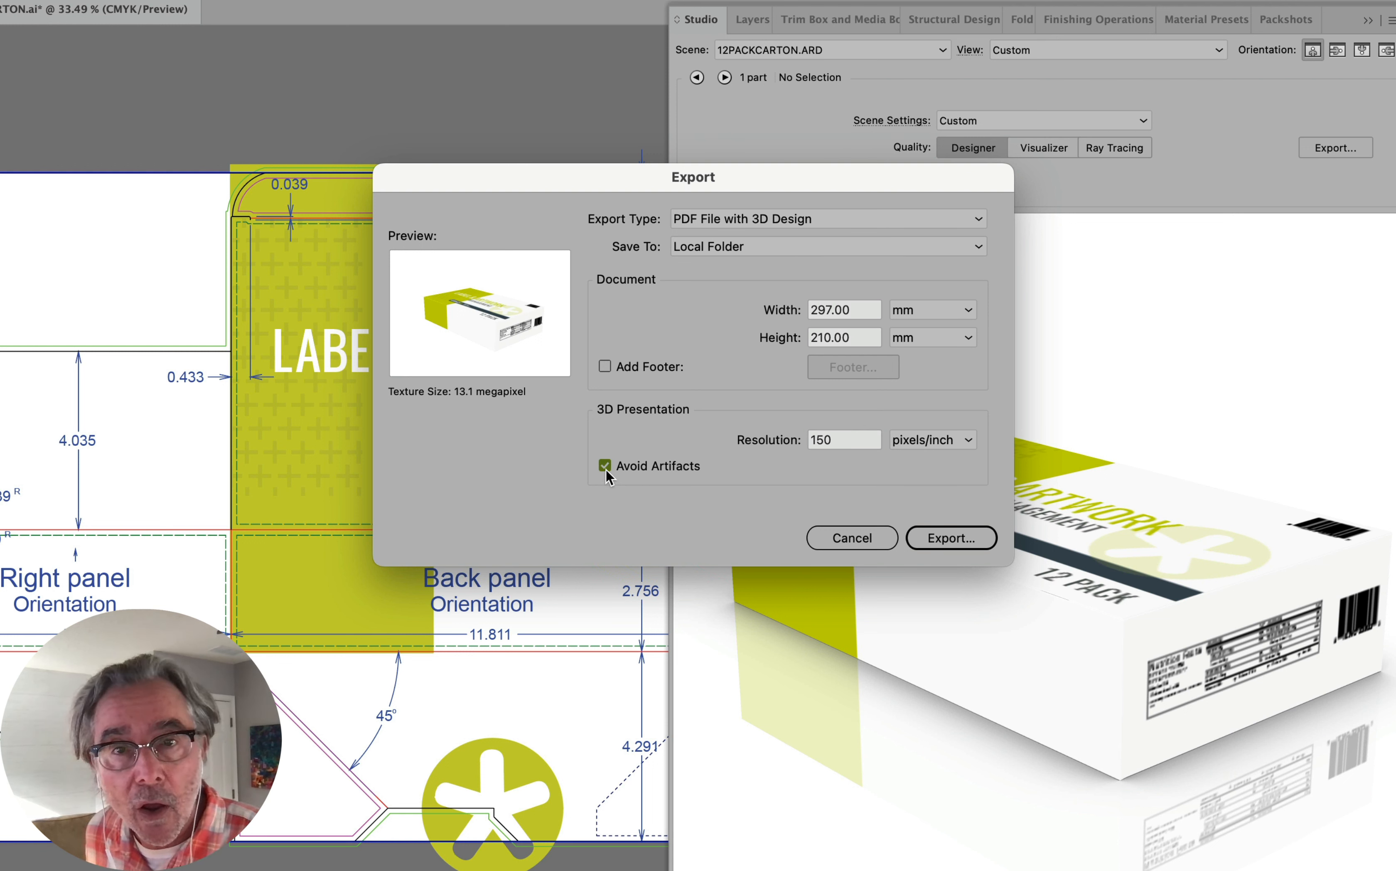
Export the 3D PDF to a local folder, saving it on the Desktop as demo.
left_click(737, 249)
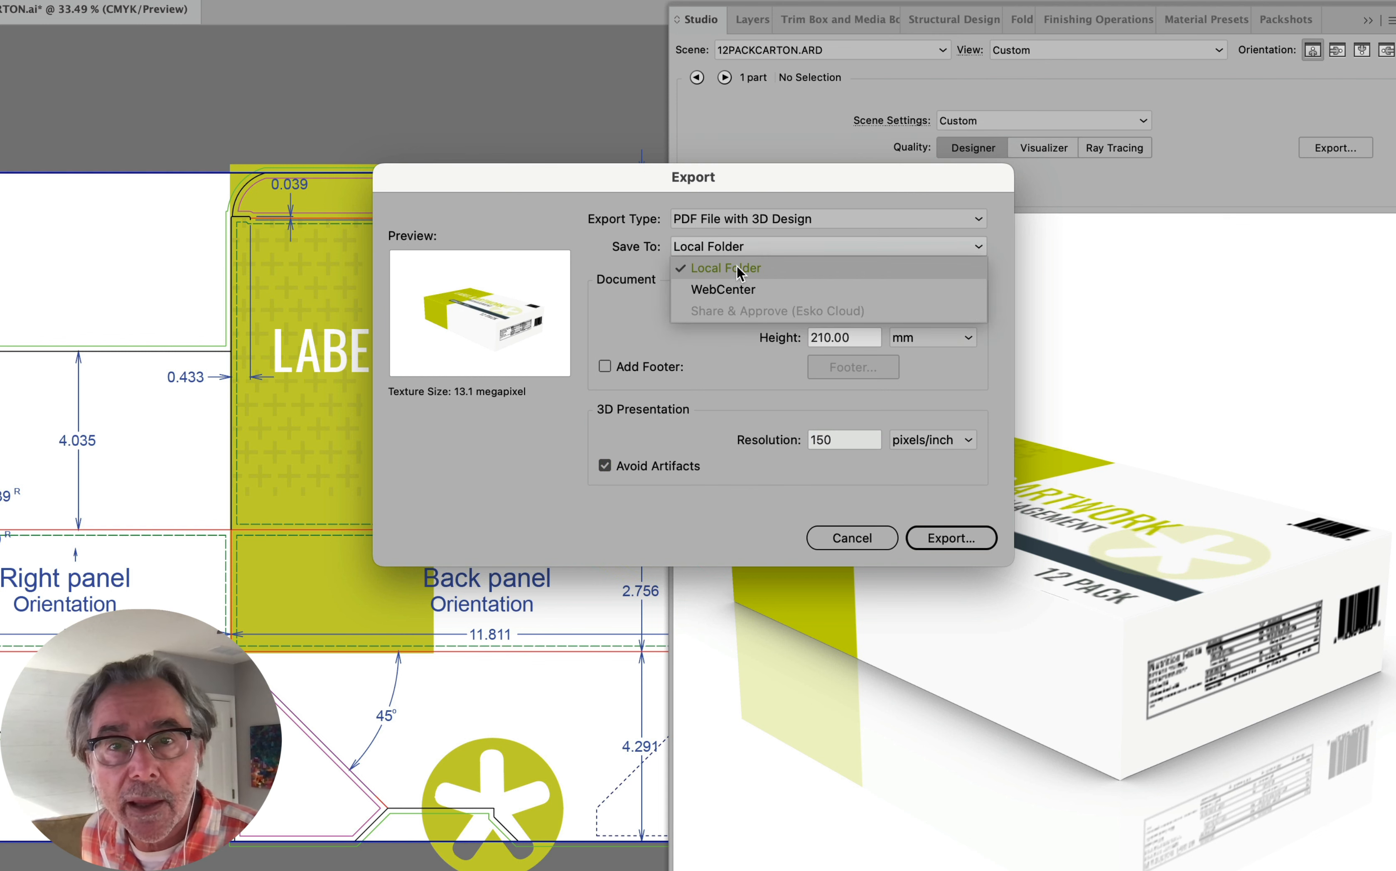
left_click(739, 268)
left_click(944, 539)
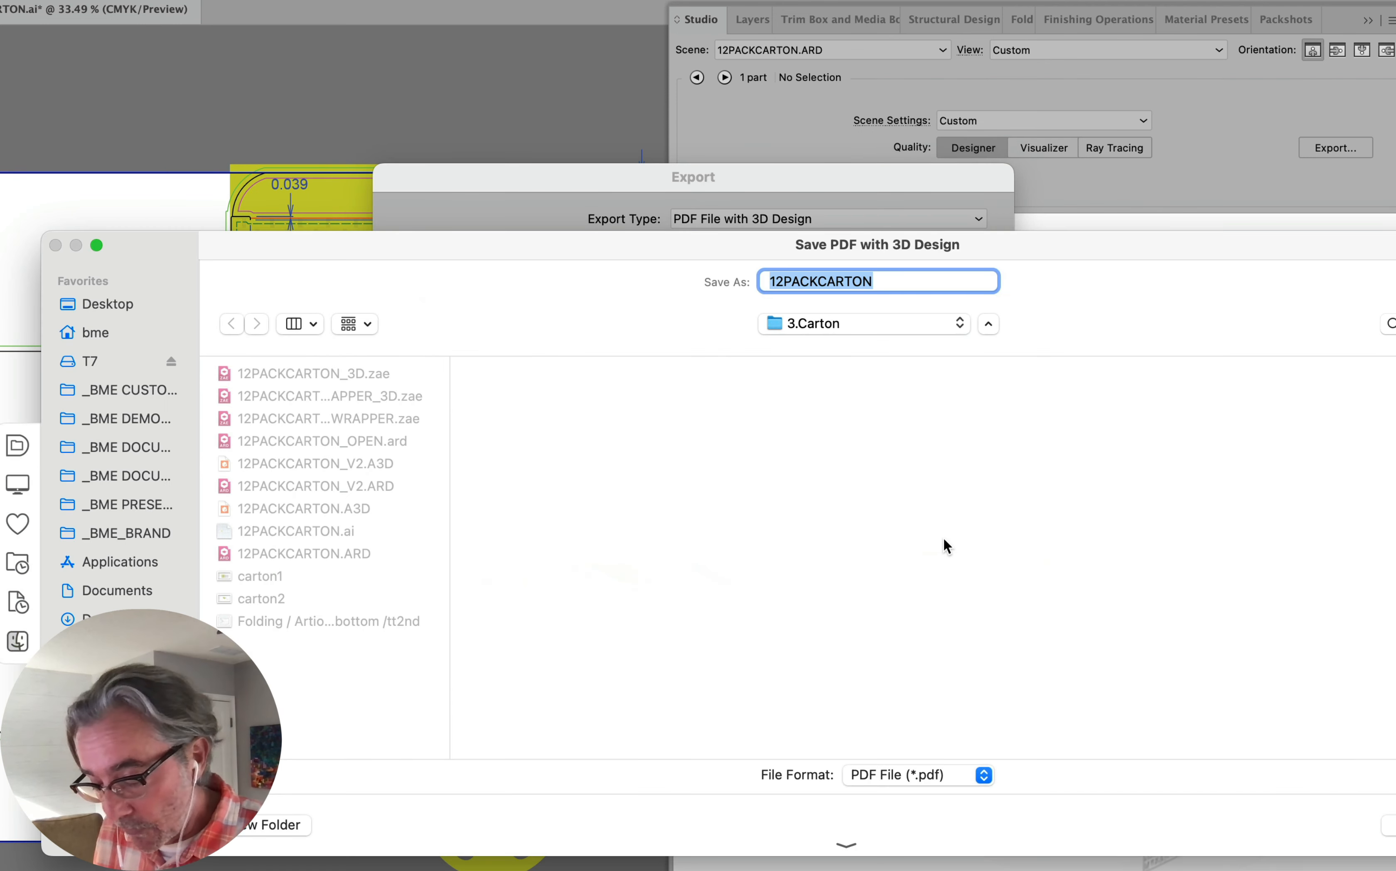
type("demo")
key("super+shift+d")
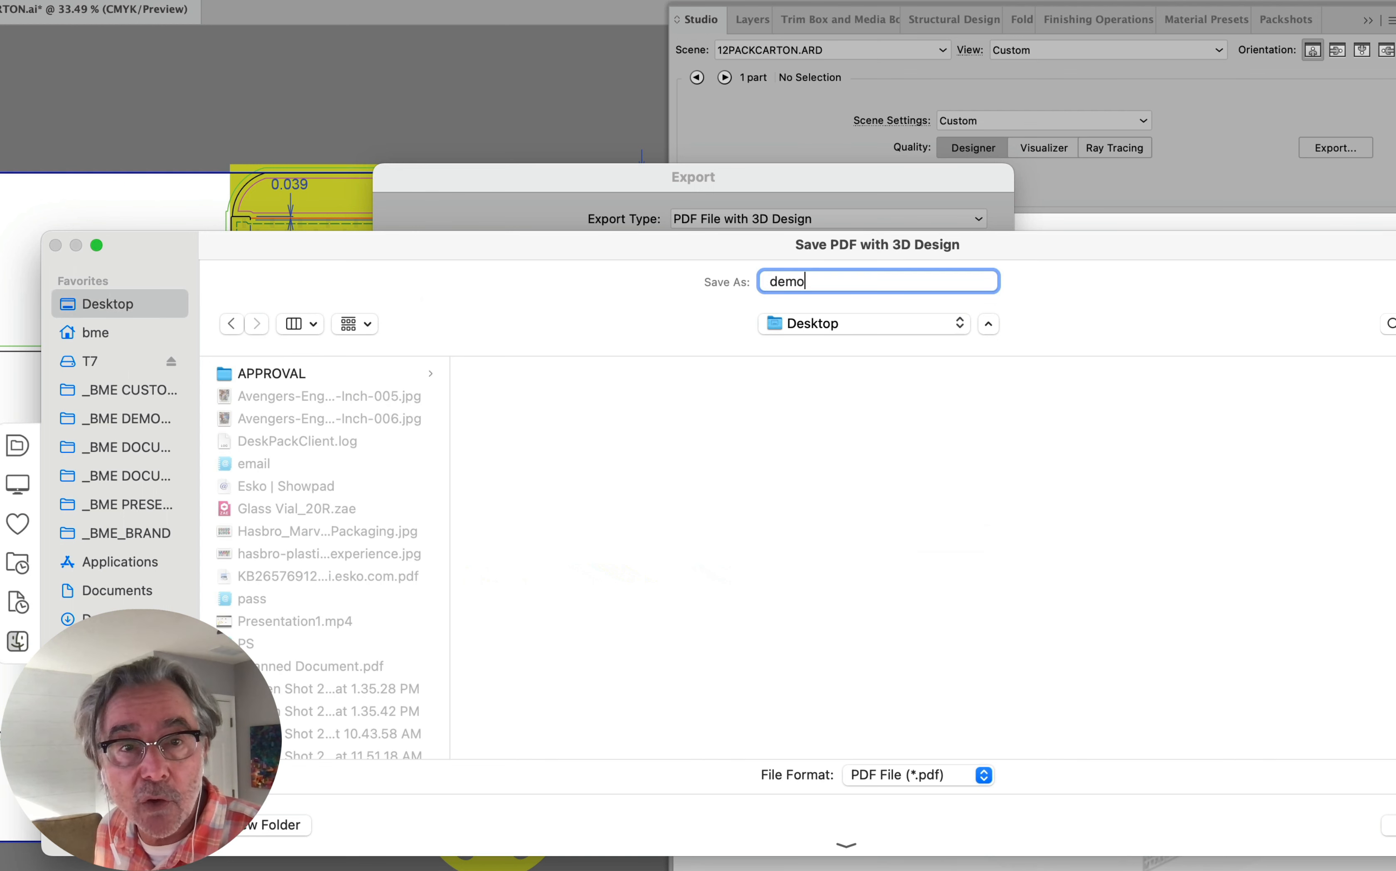
key("Return")
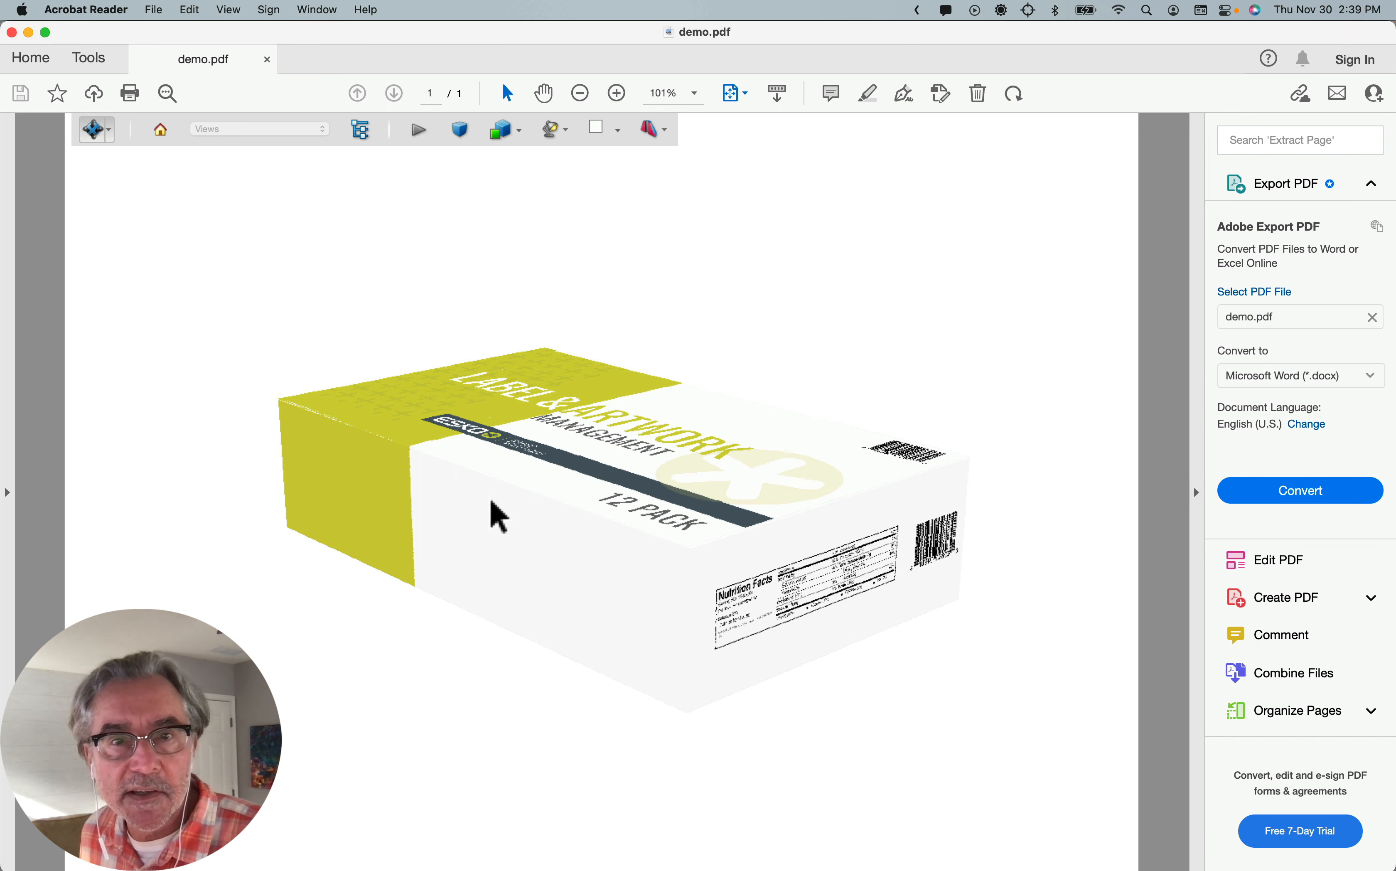
Rotate the carton in the exported demo.pdf in Acrobat Reader to inspect it from several angles.
left_click_drag(492, 508, 583, 456)
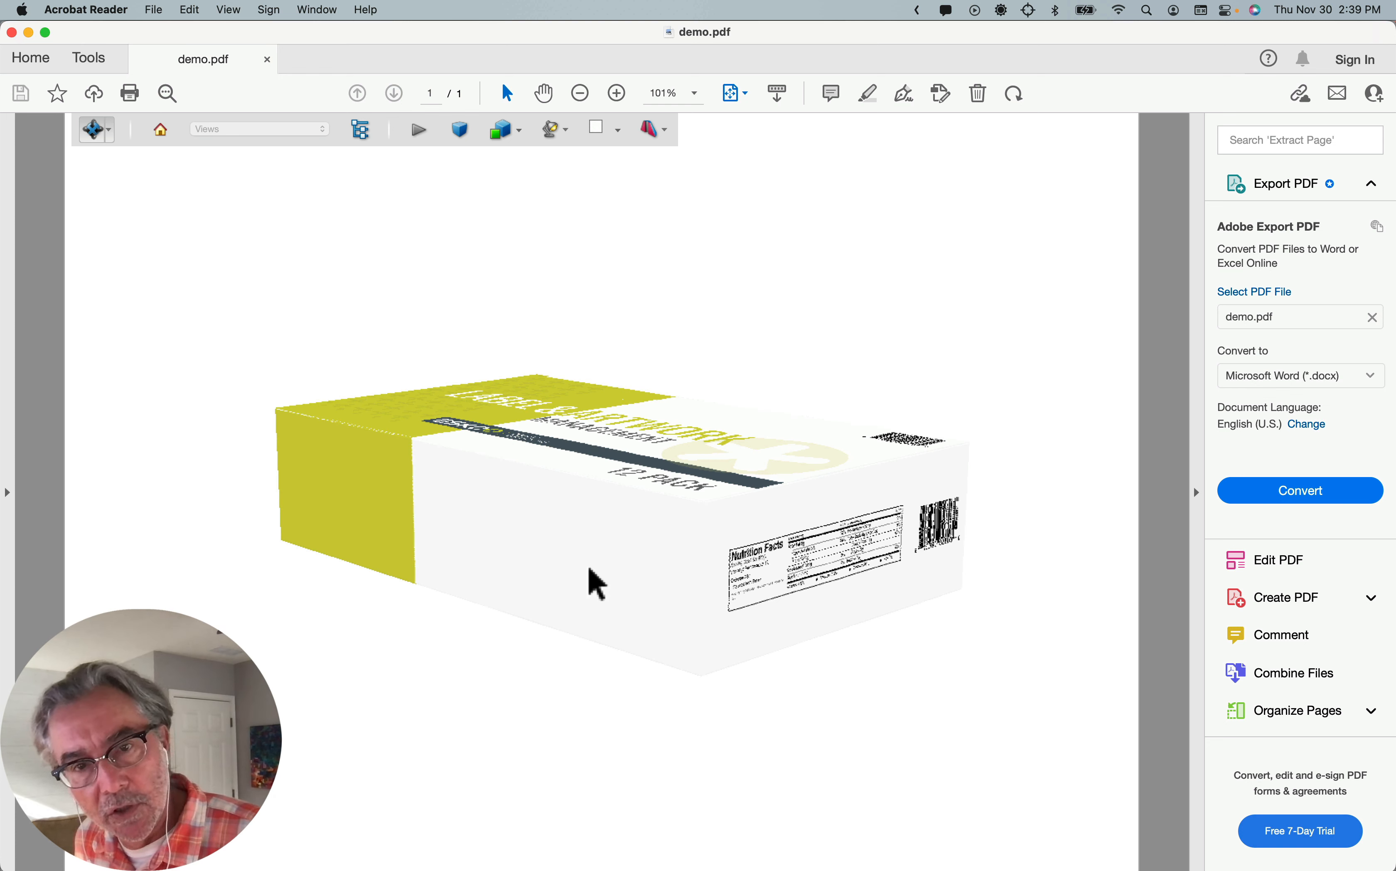
left_click_drag(597, 583, 738, 614)
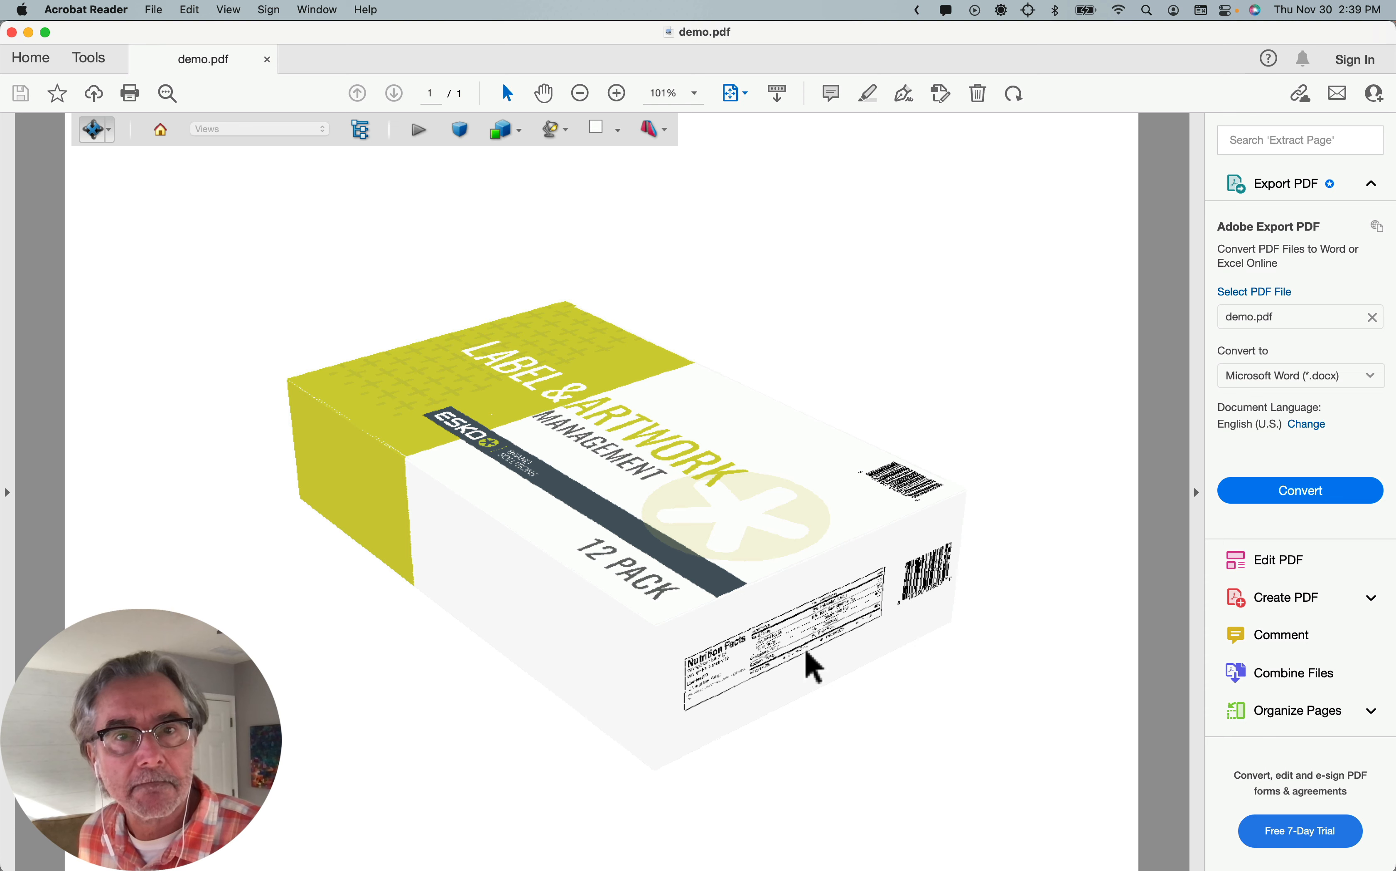
Switch back to Illustrator, change the carton's export type to Binary glTF File and open its resolution for editing.
key("super+Tab")
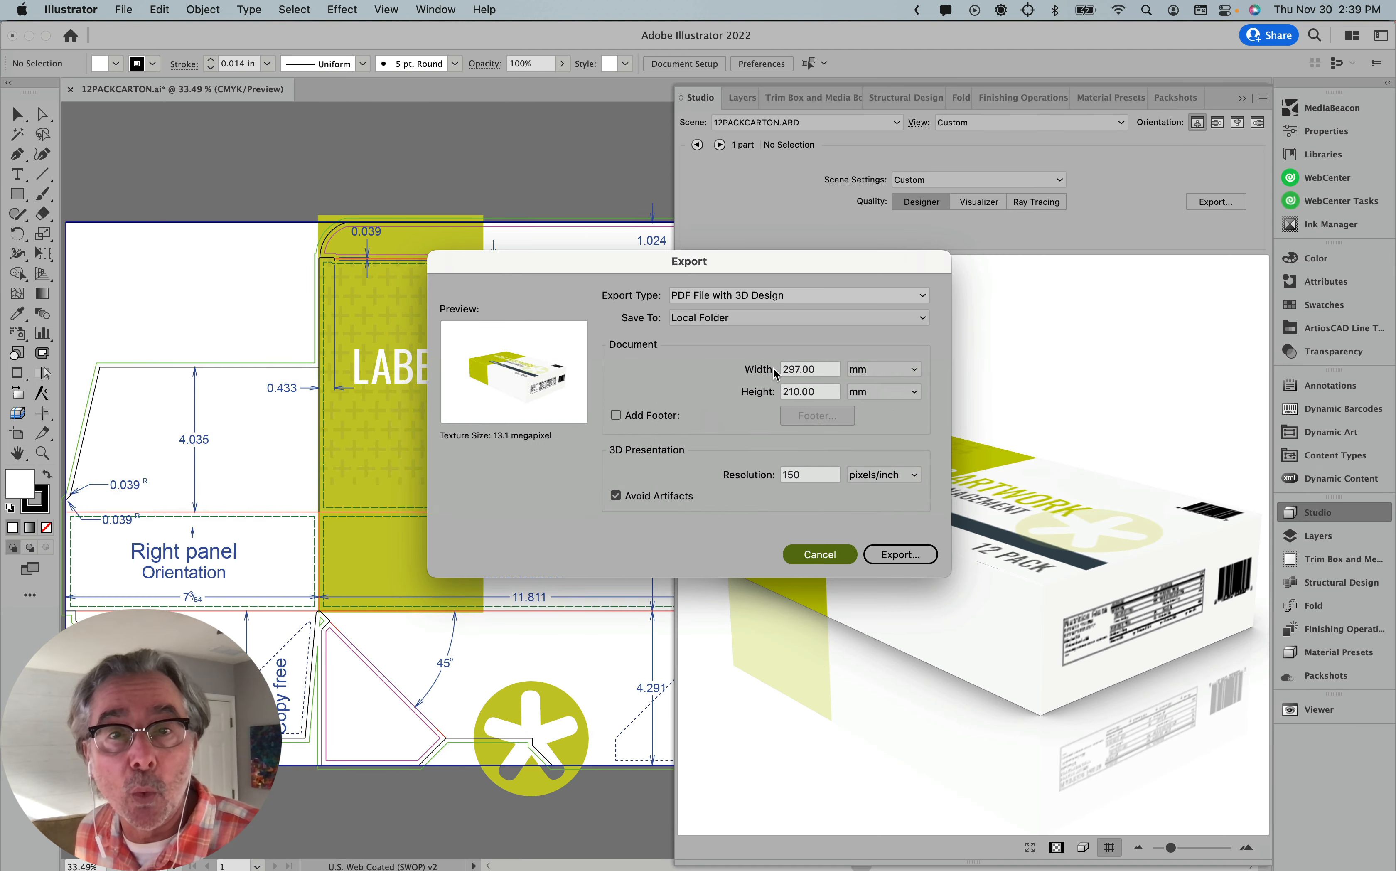
left_click(726, 295)
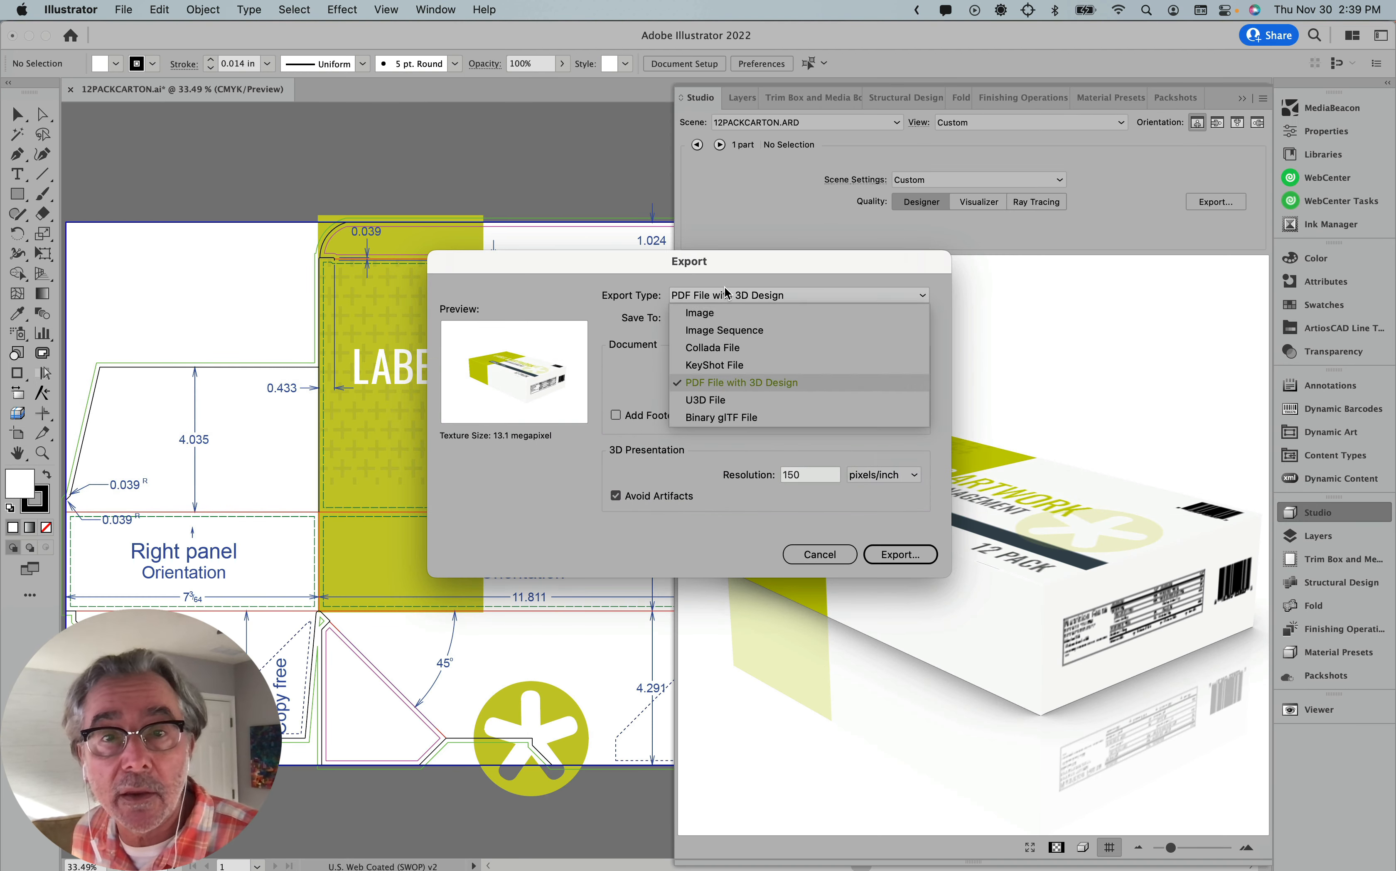
left_click(726, 413)
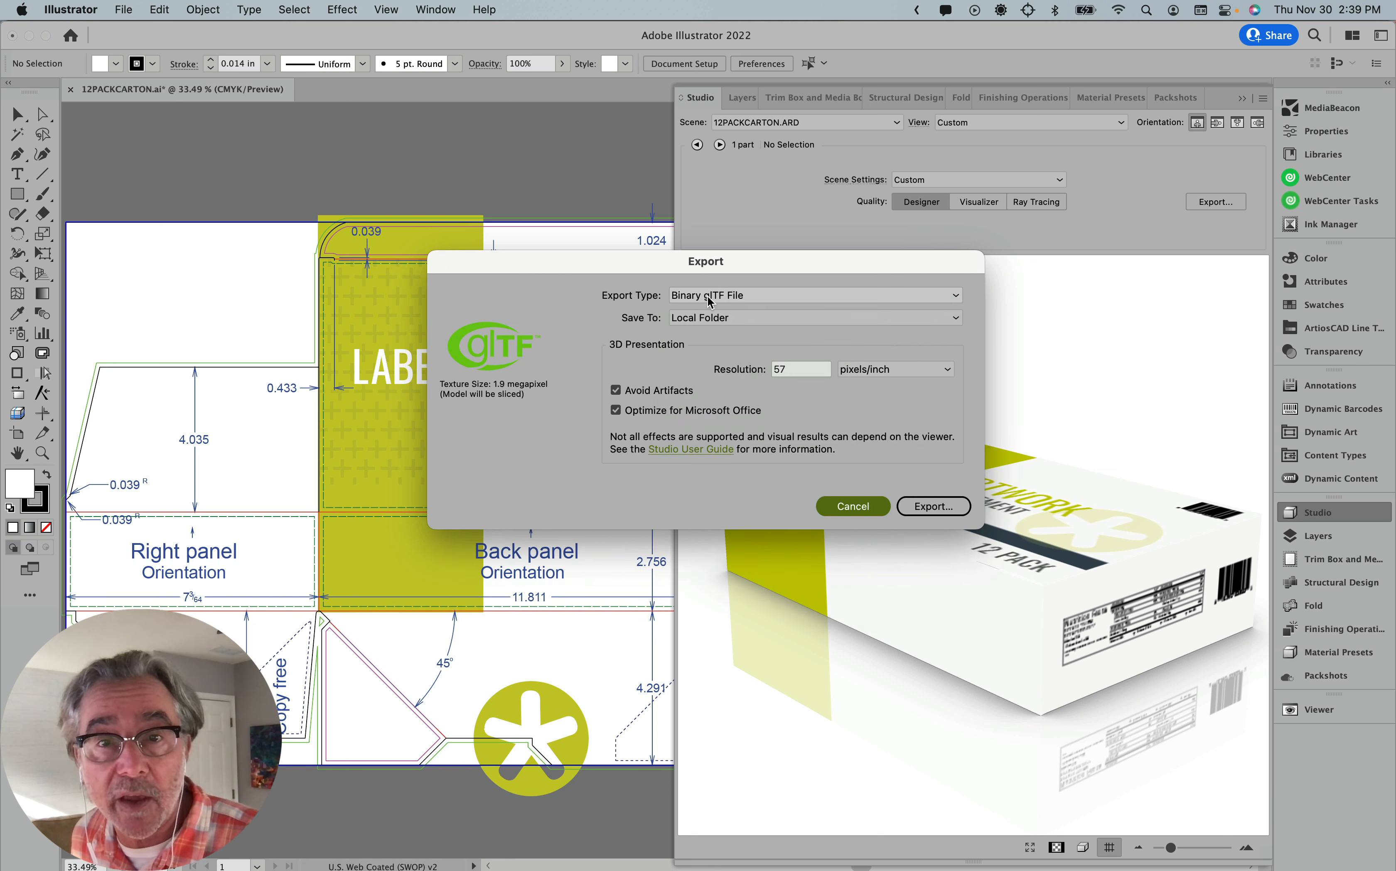
double_click(775, 368)
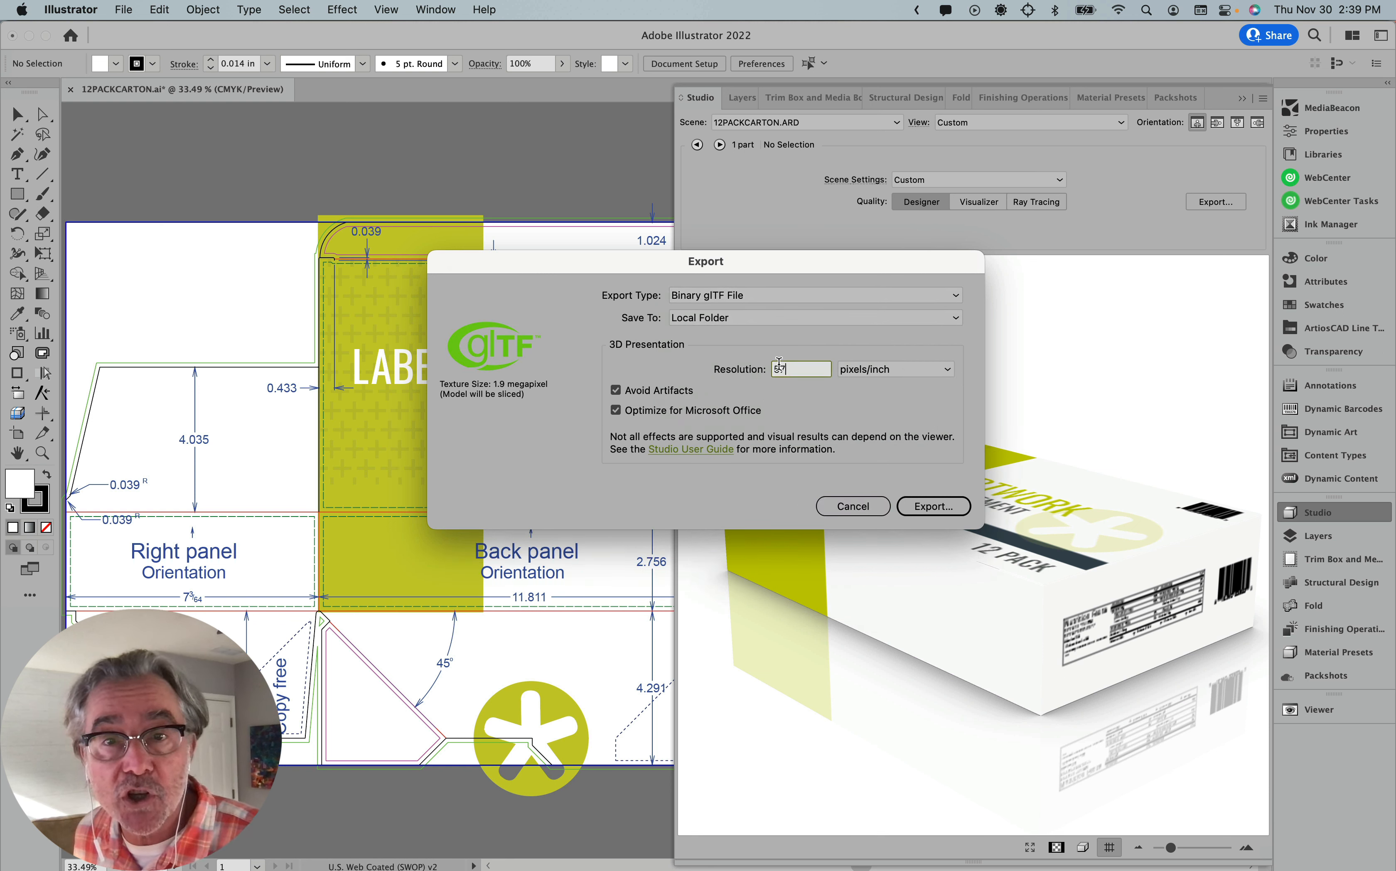
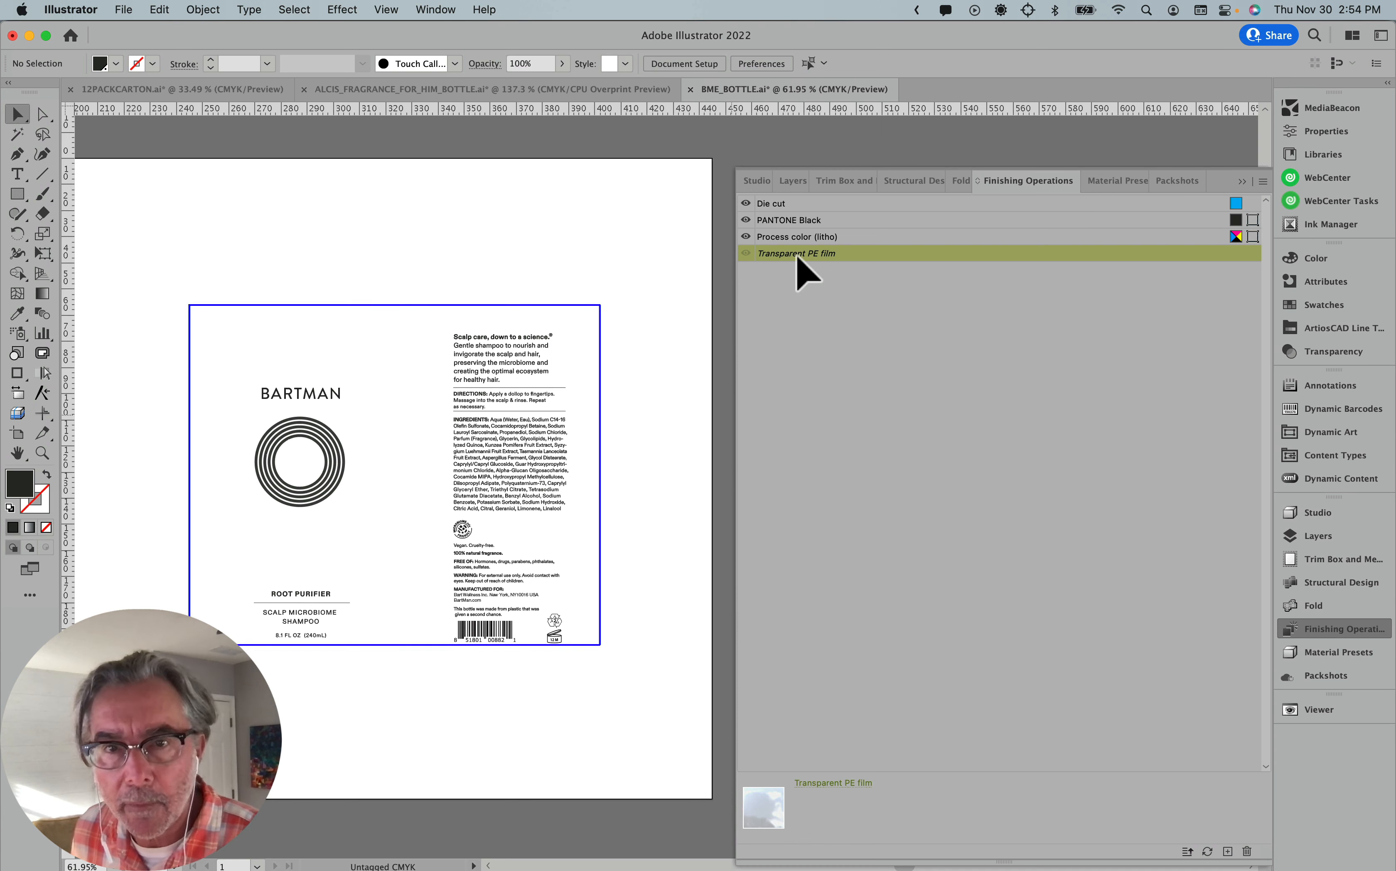
Change the BME_BOTTLE label's substrate to Invisible label, found by searching "visi", and refresh the bottle's 3D preview.
double_click(797, 257)
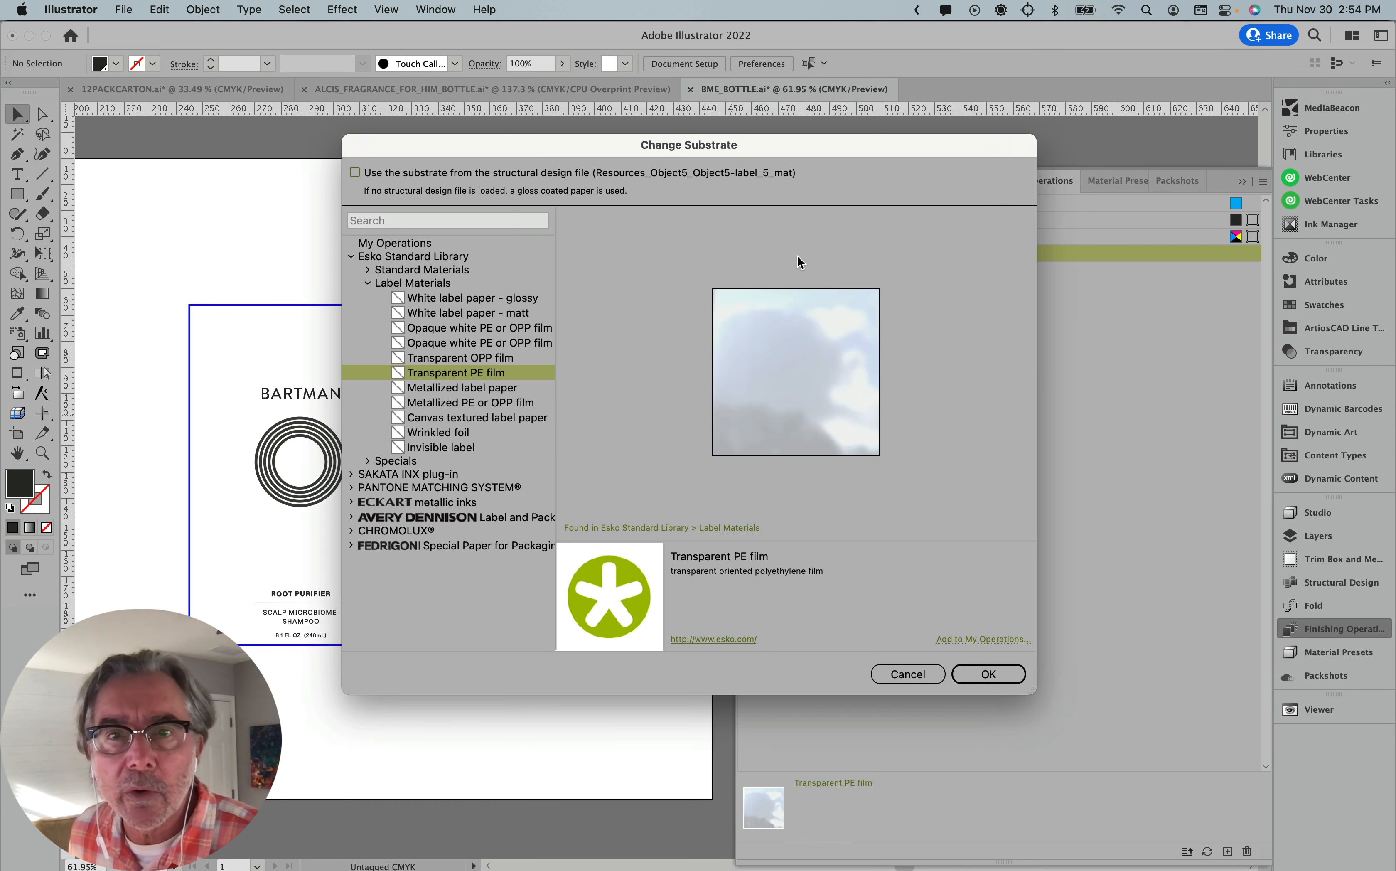
left_click(452, 221)
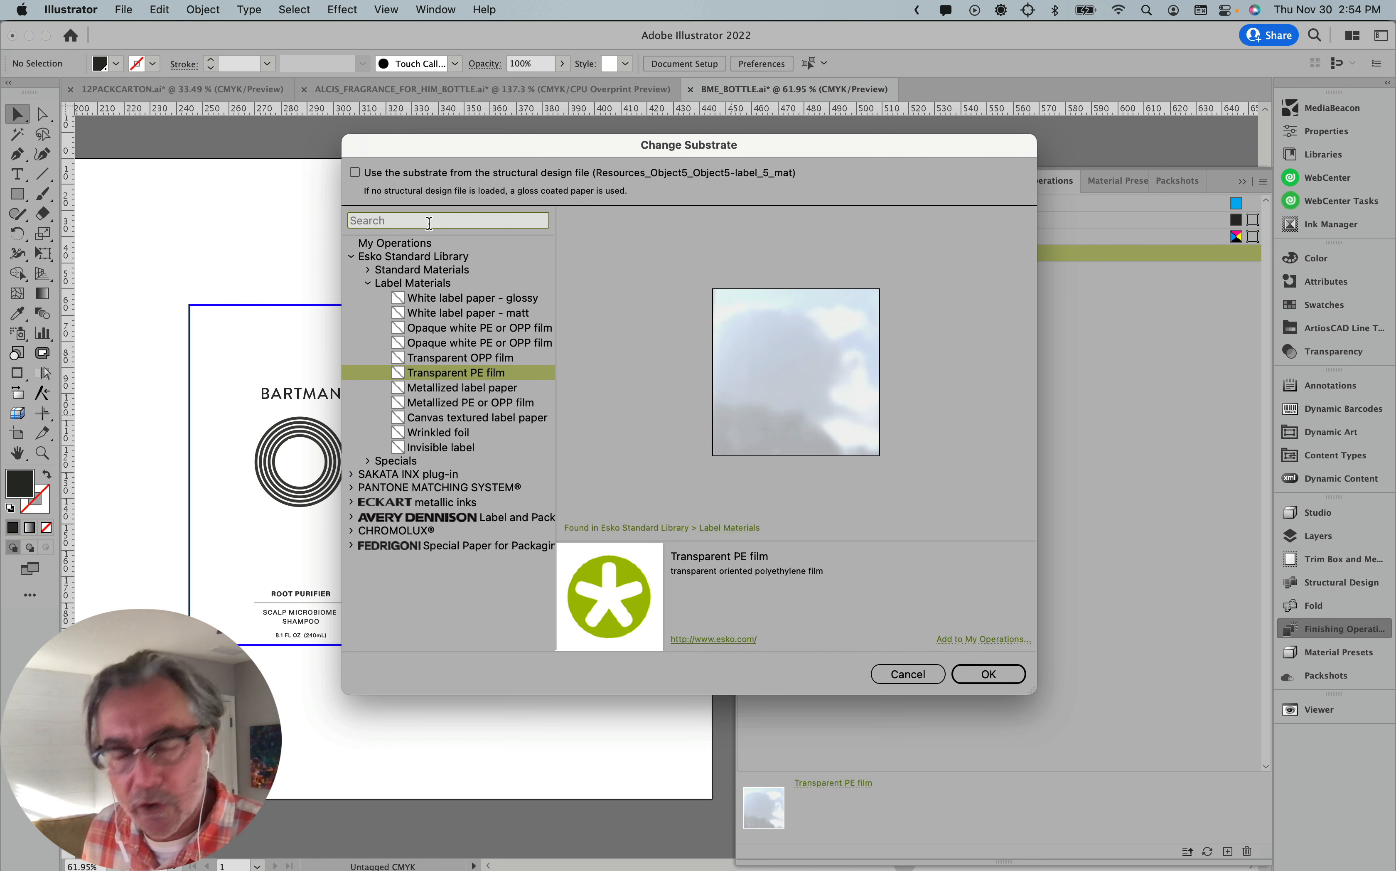
type("visi")
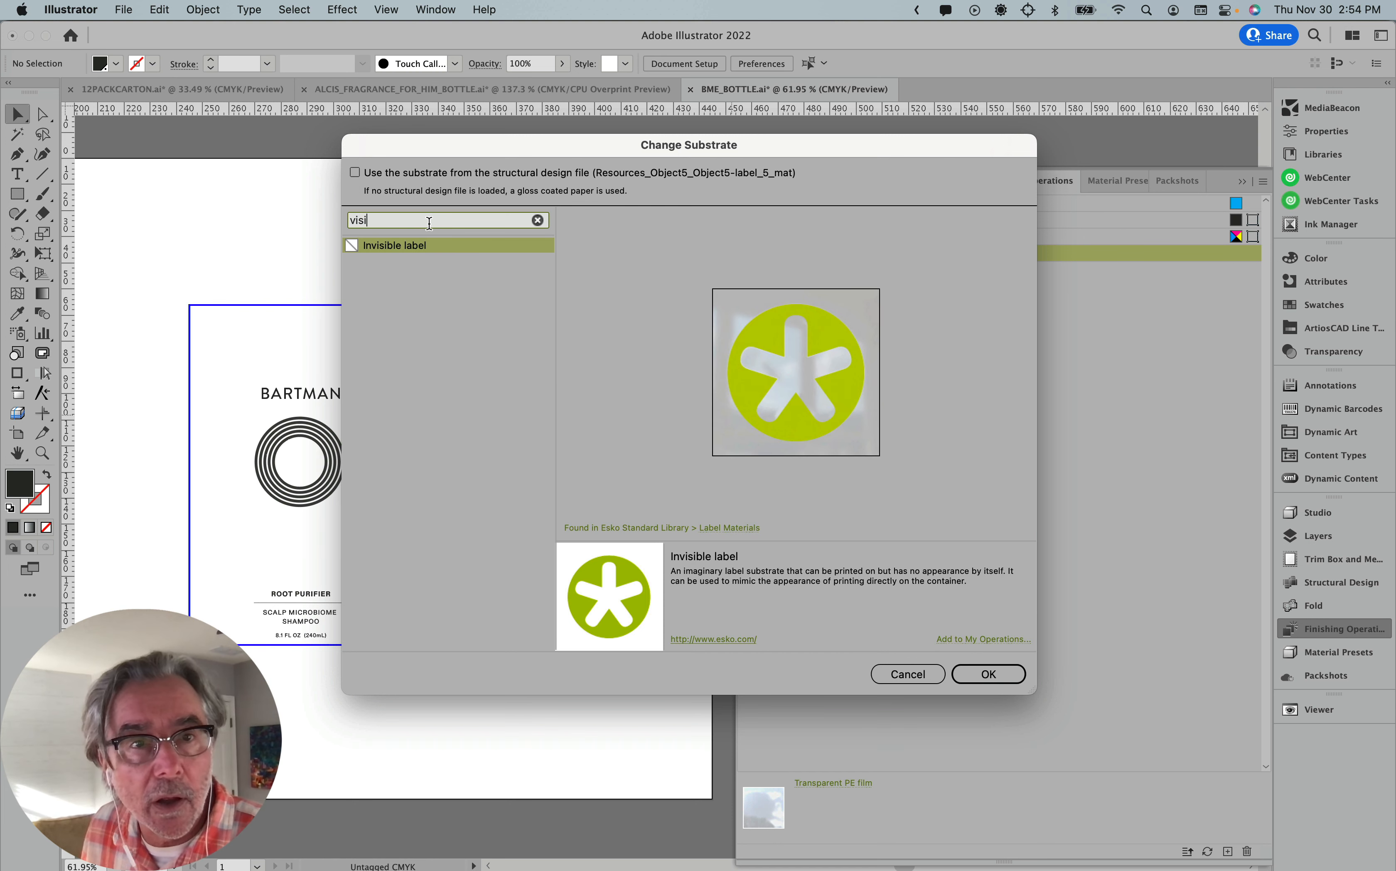
left_click(416, 248)
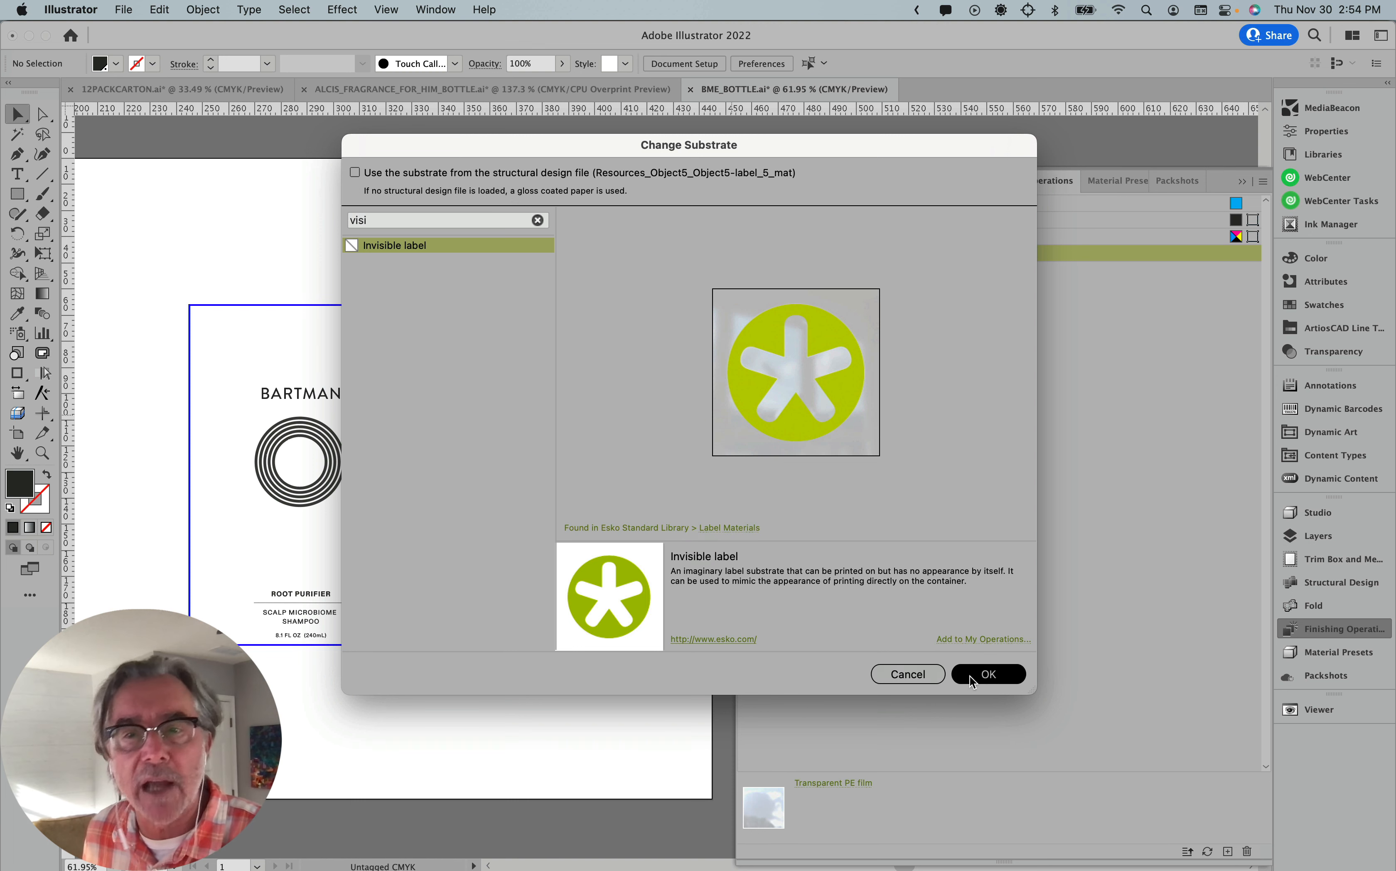
left_click(1002, 672)
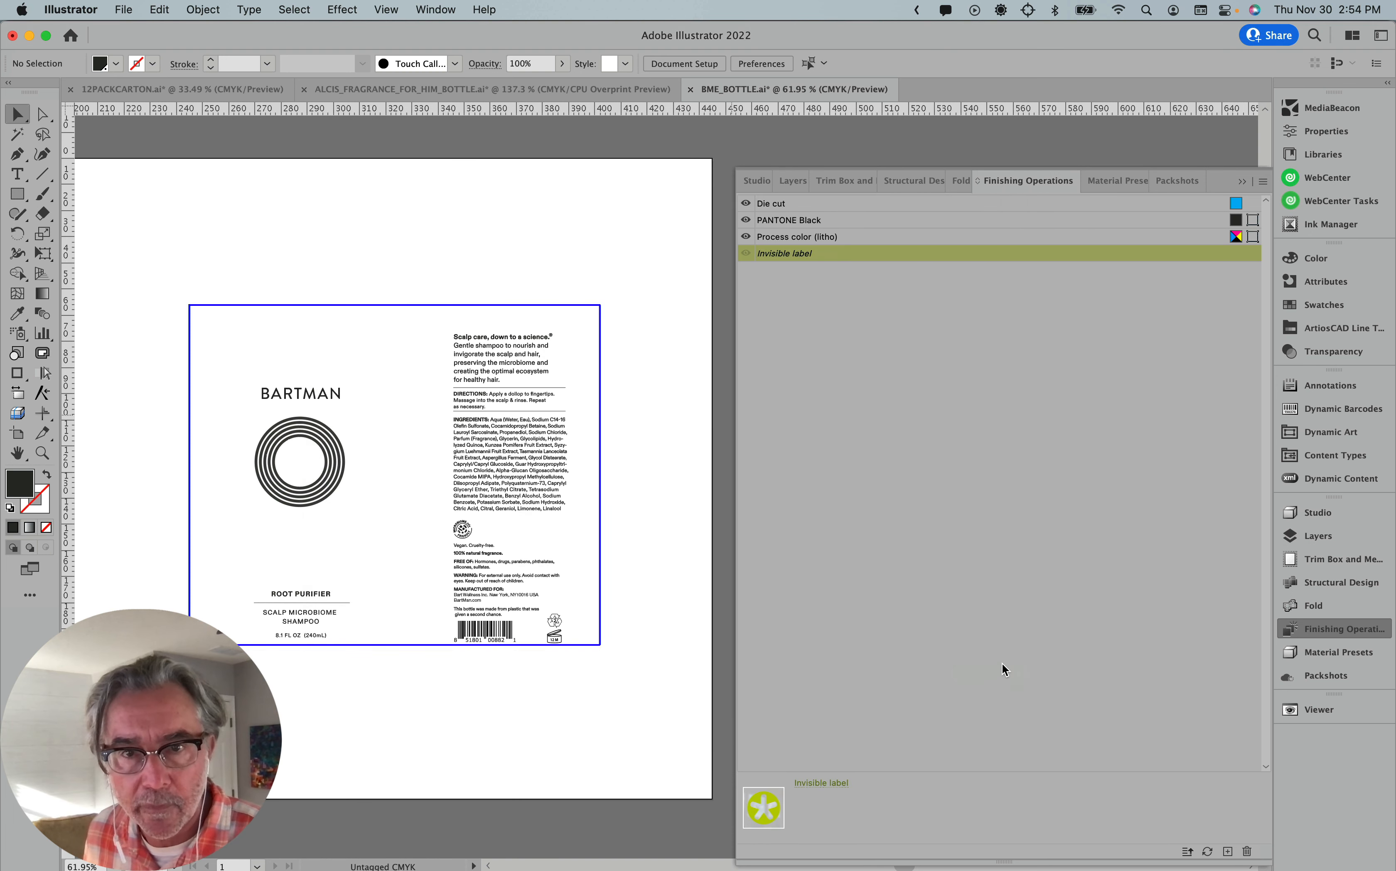
left_click(756, 180)
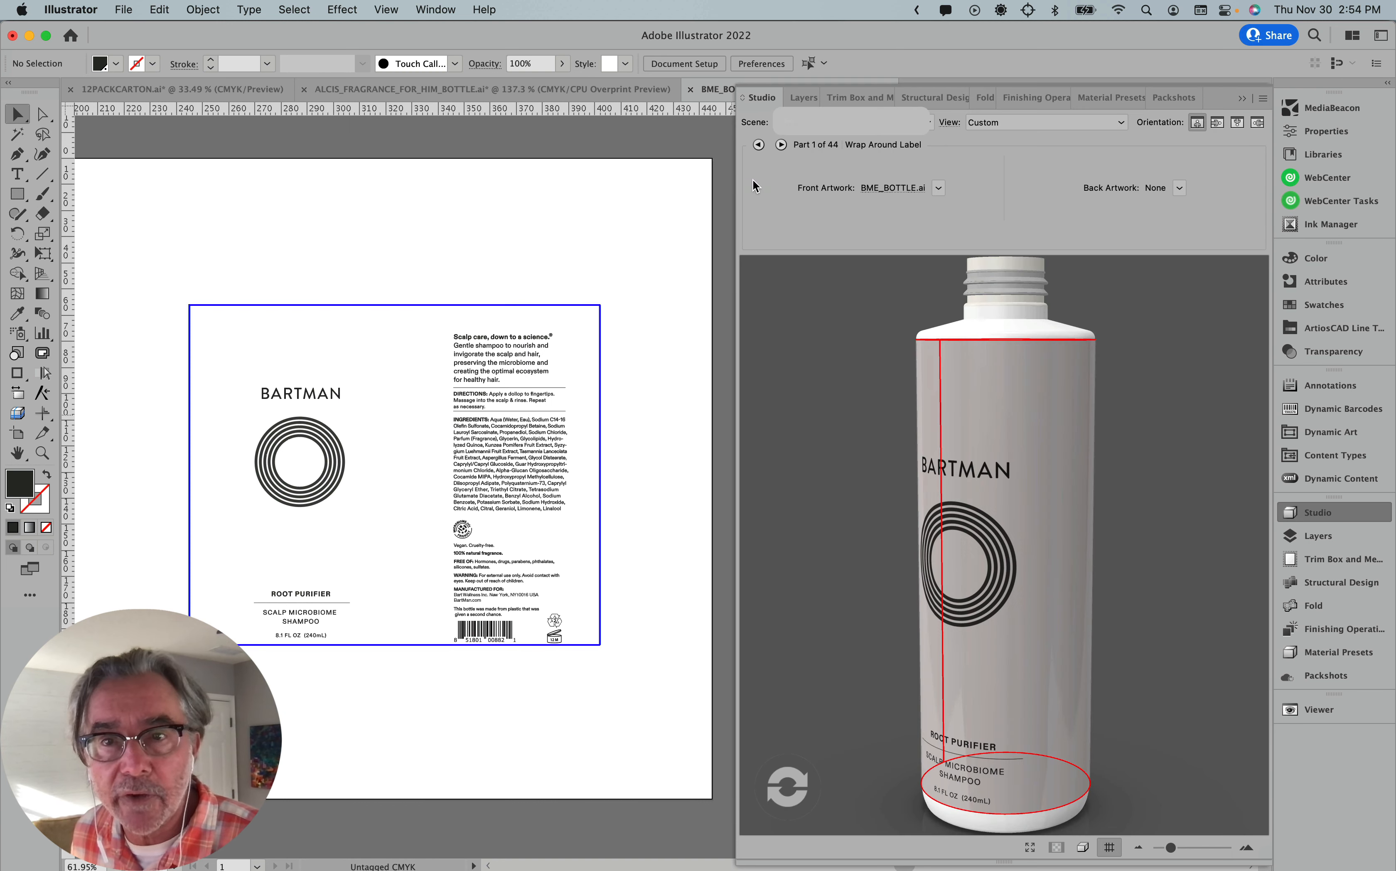
left_click(785, 798)
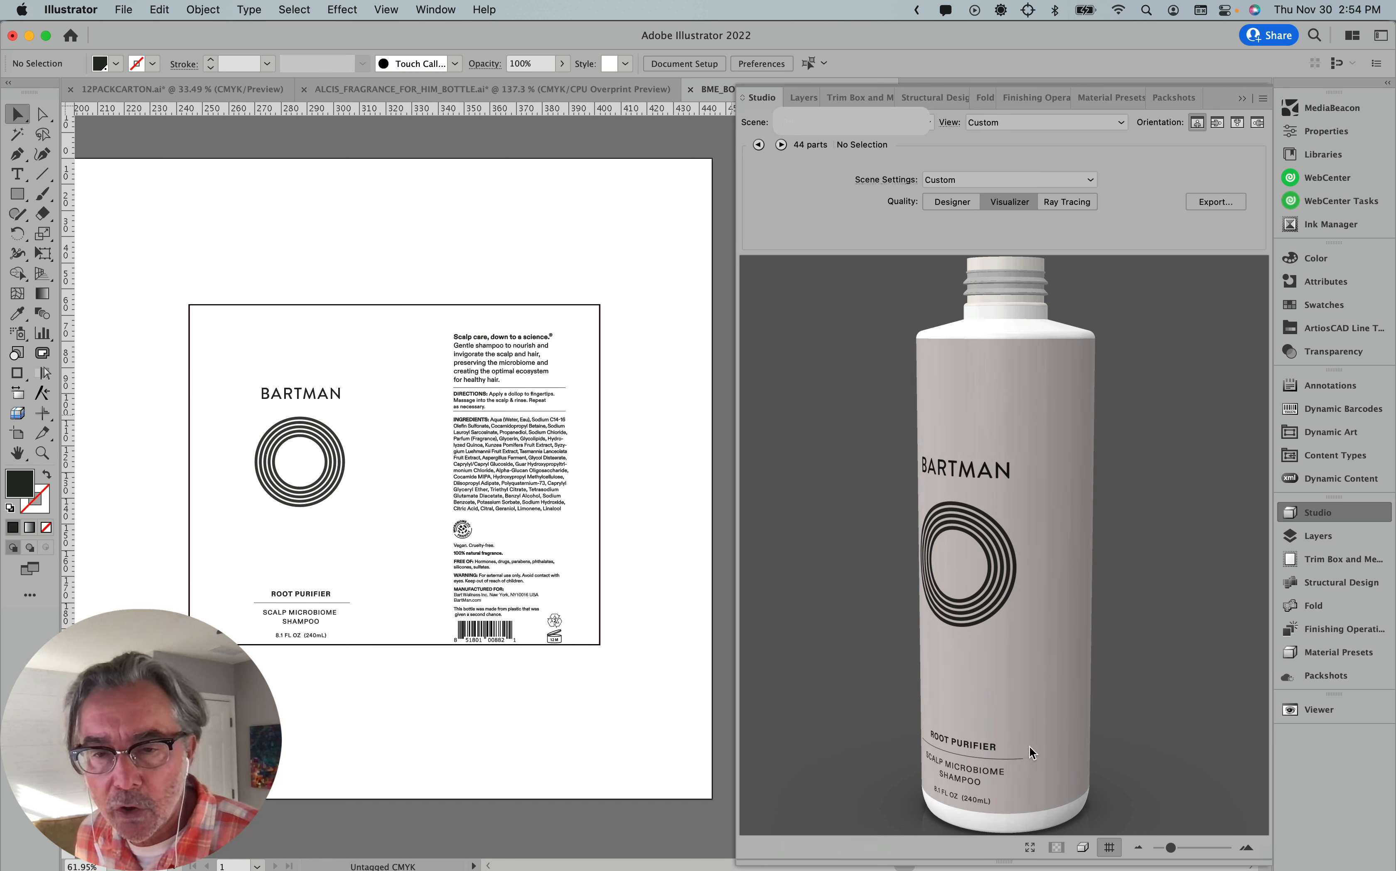
Select the bottle's base, neck threads and shoulder in the 3D preview to examine their material settings.
left_click(1029, 815)
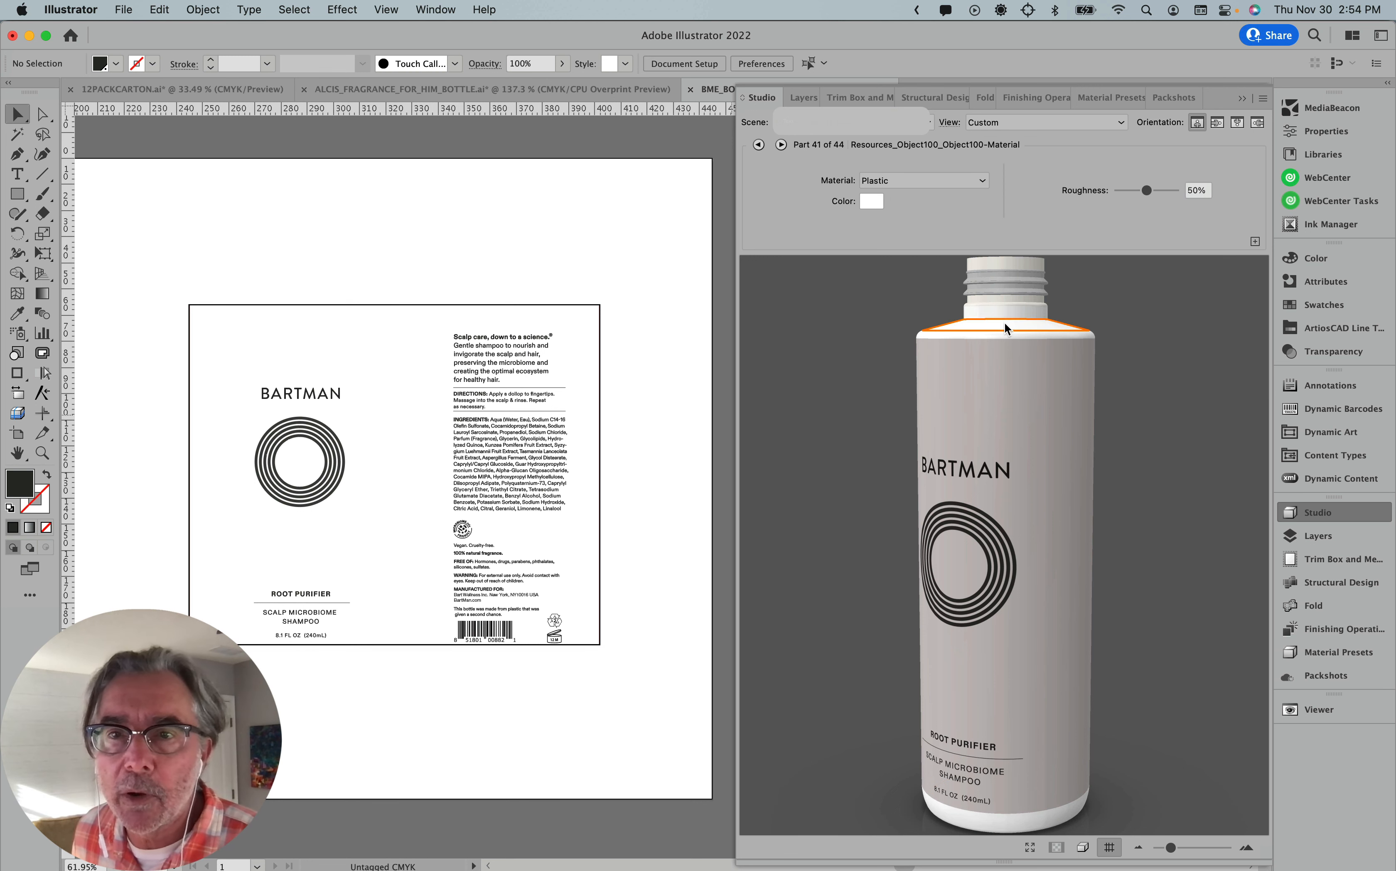
left_click(1001, 277)
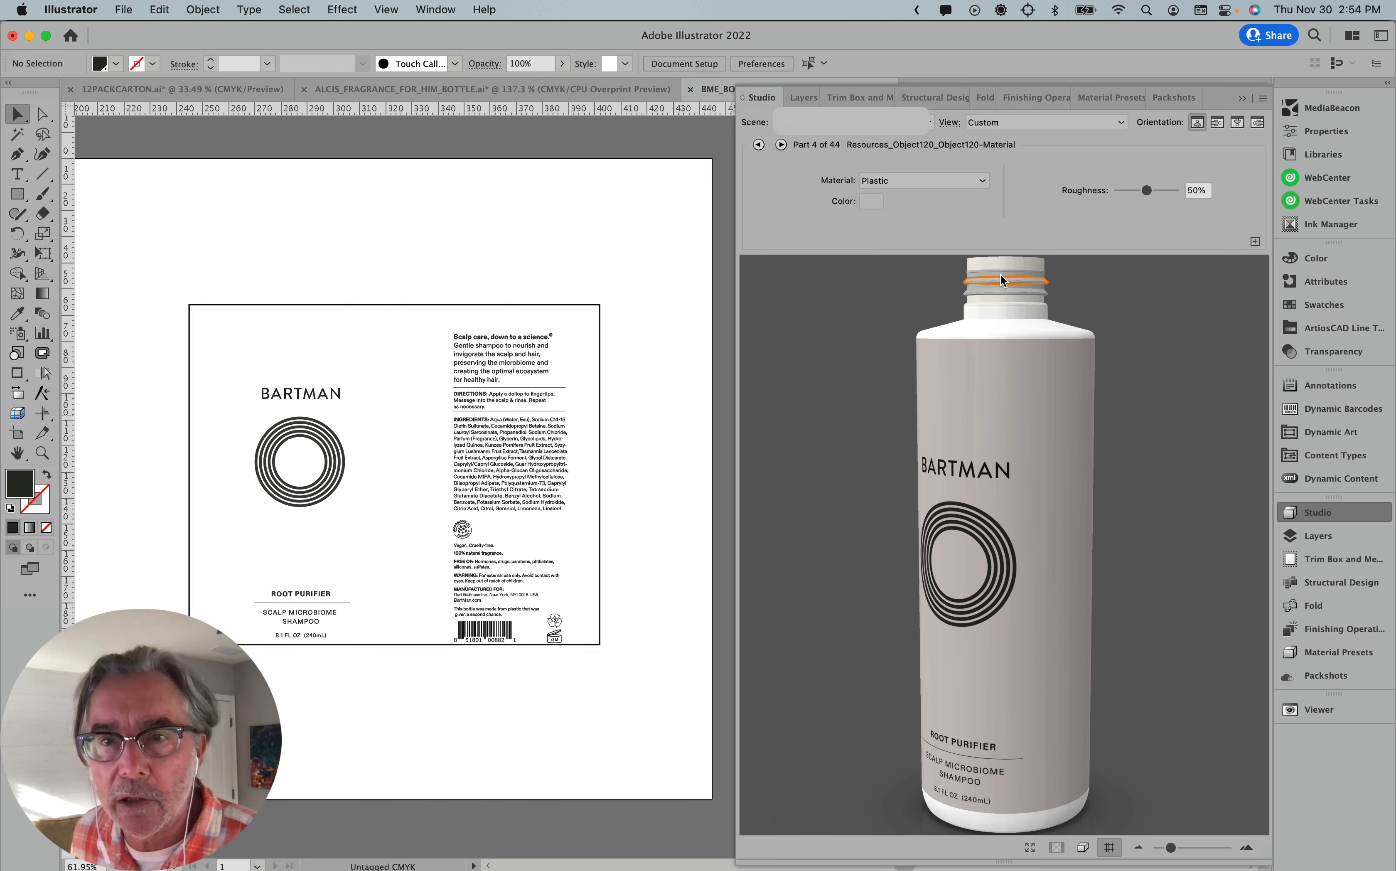
left_click(1000, 273)
left_click(998, 335)
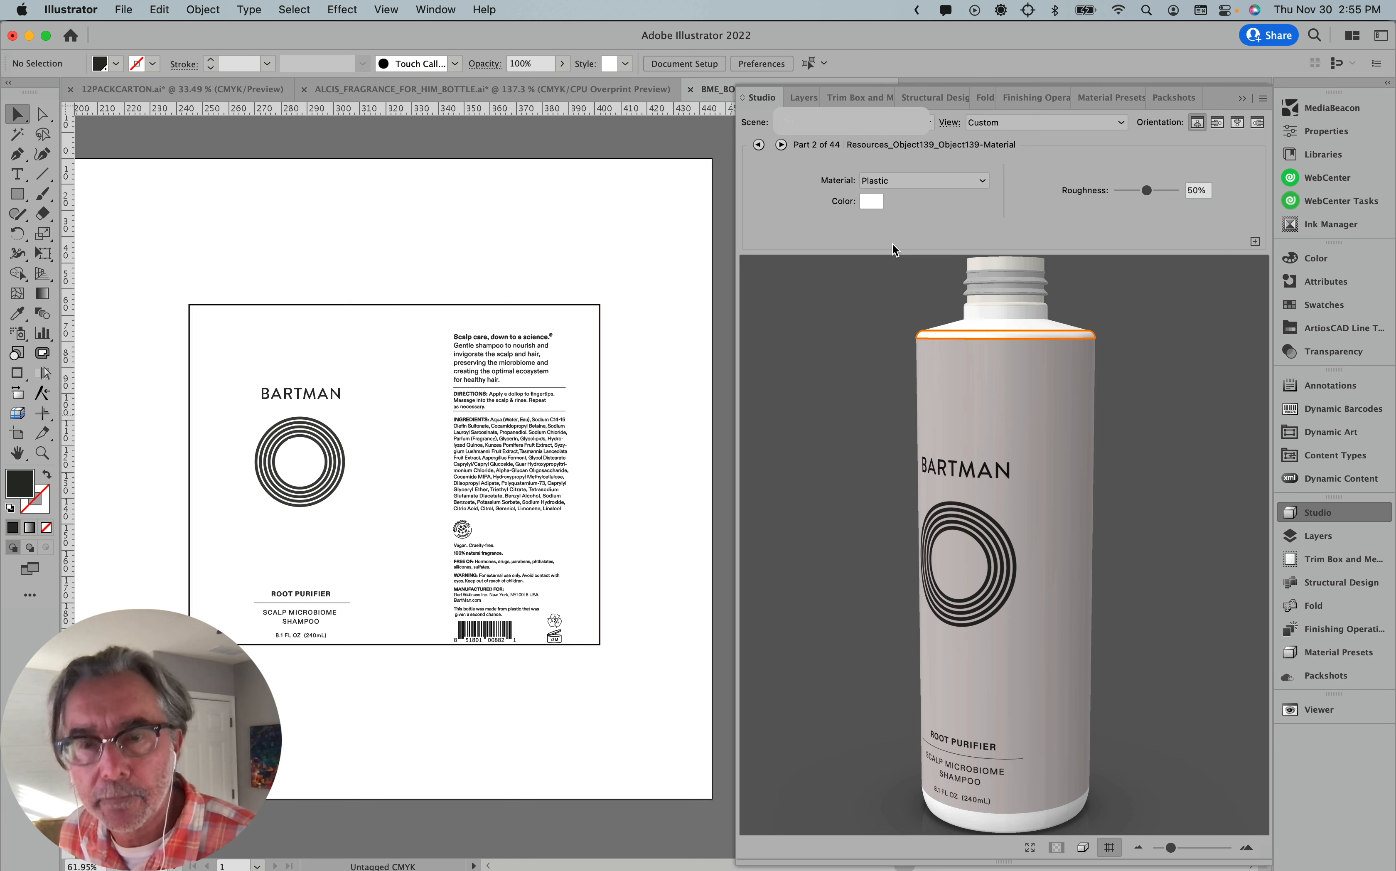
Go through the bottle's parts one after another from the shoulder to find those behind the label area.
left_click(781, 145)
left_click(781, 144)
left_click(780, 145)
left_click(780, 144)
left_click(781, 145)
left_click(781, 144)
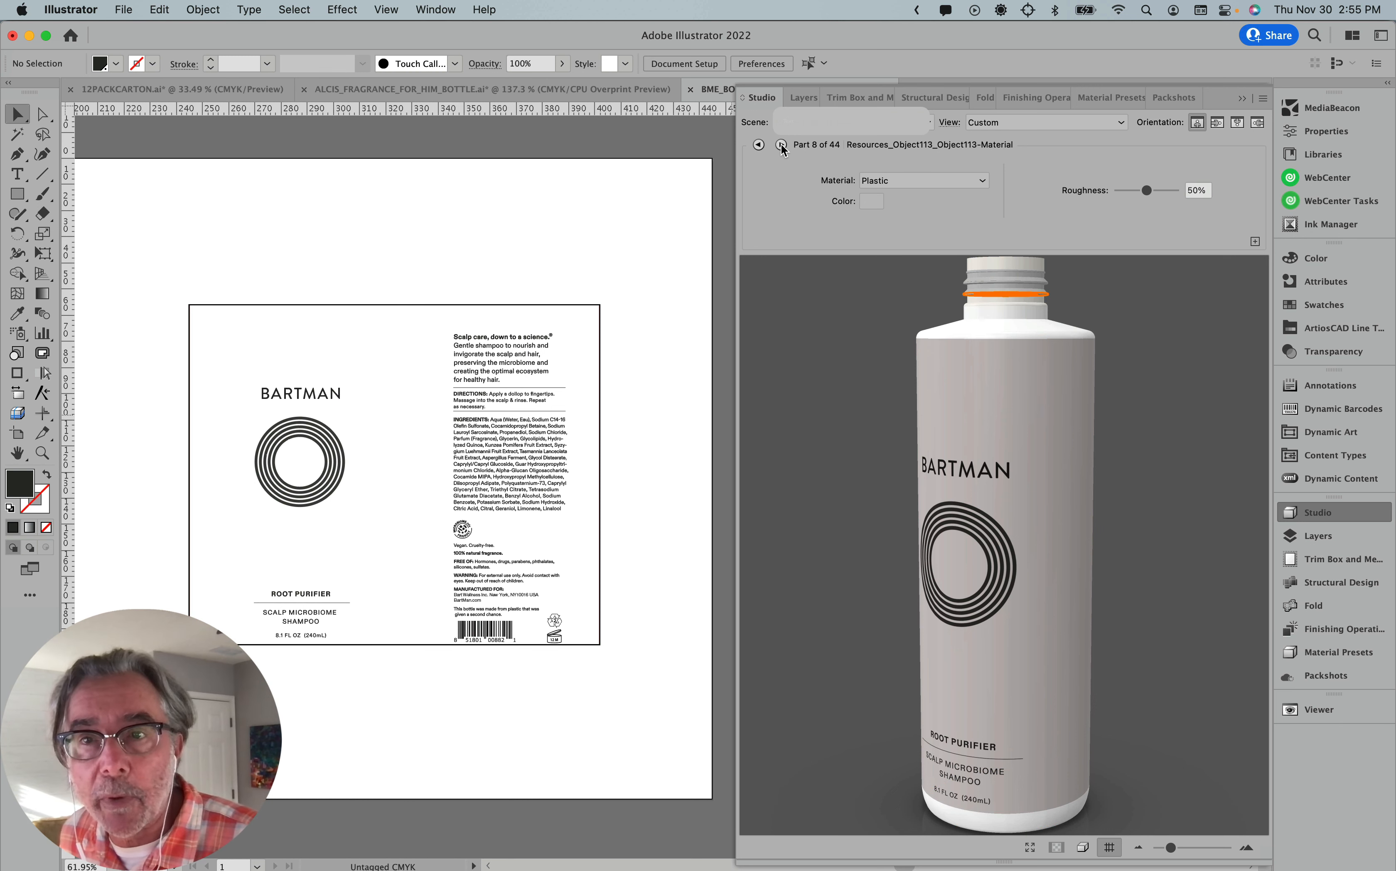
left_click(780, 145)
left_click(781, 145)
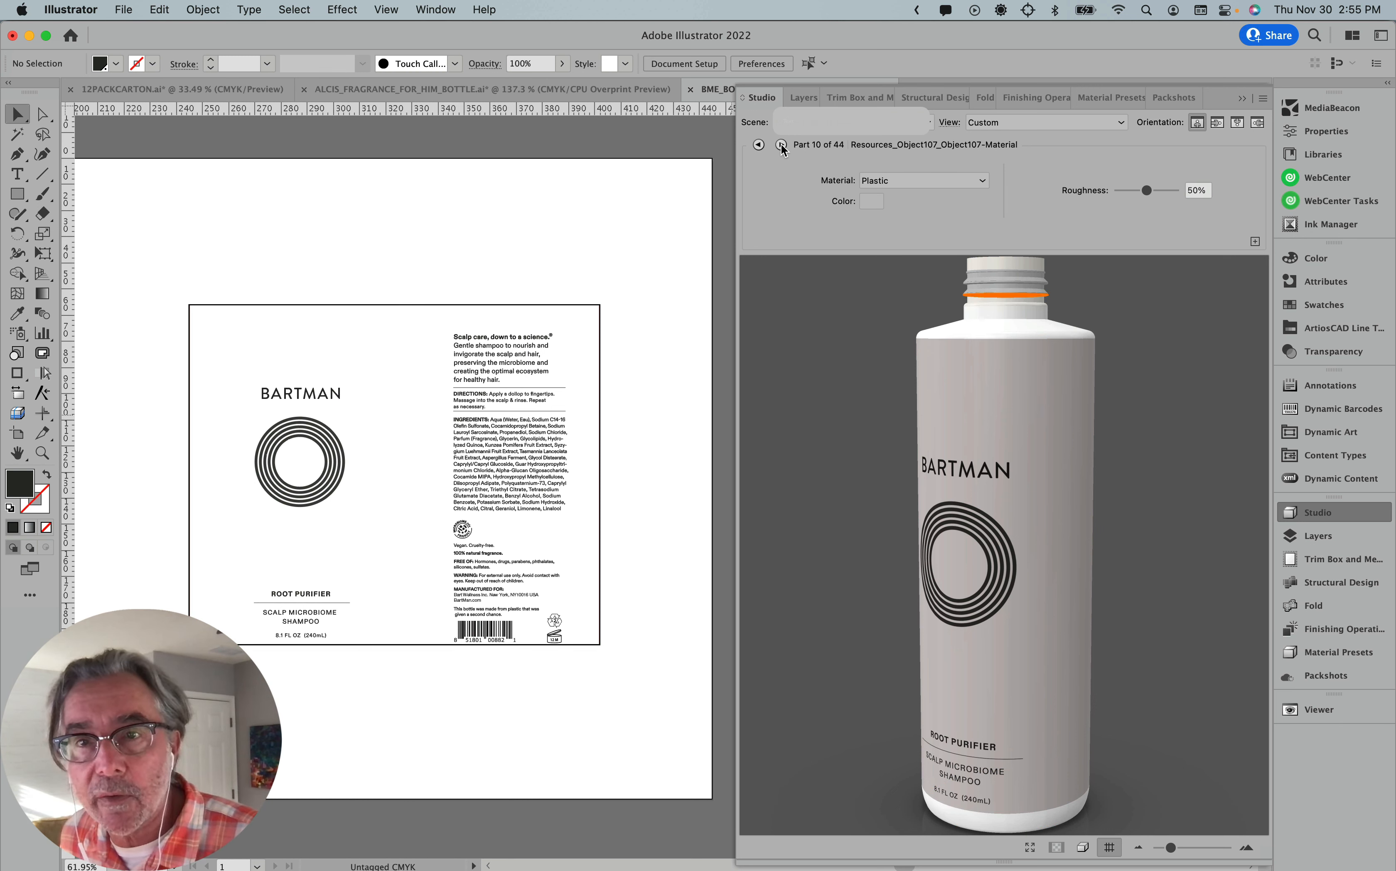
left_click(781, 144)
left_click(780, 144)
left_click(781, 144)
left_click(780, 144)
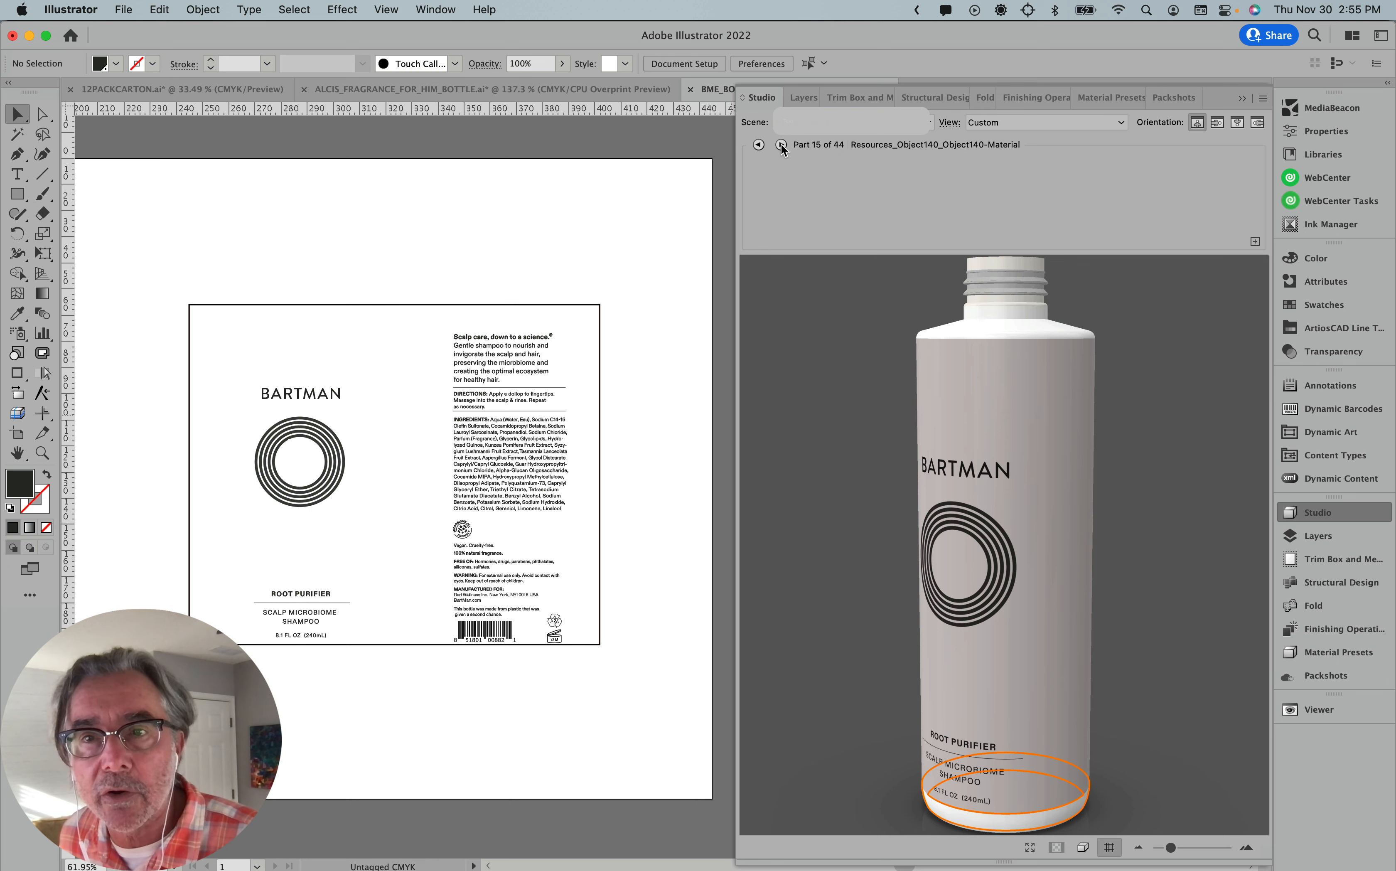
left_click(781, 145)
left_click(781, 145)
left_click(781, 145)
left_click(781, 145)
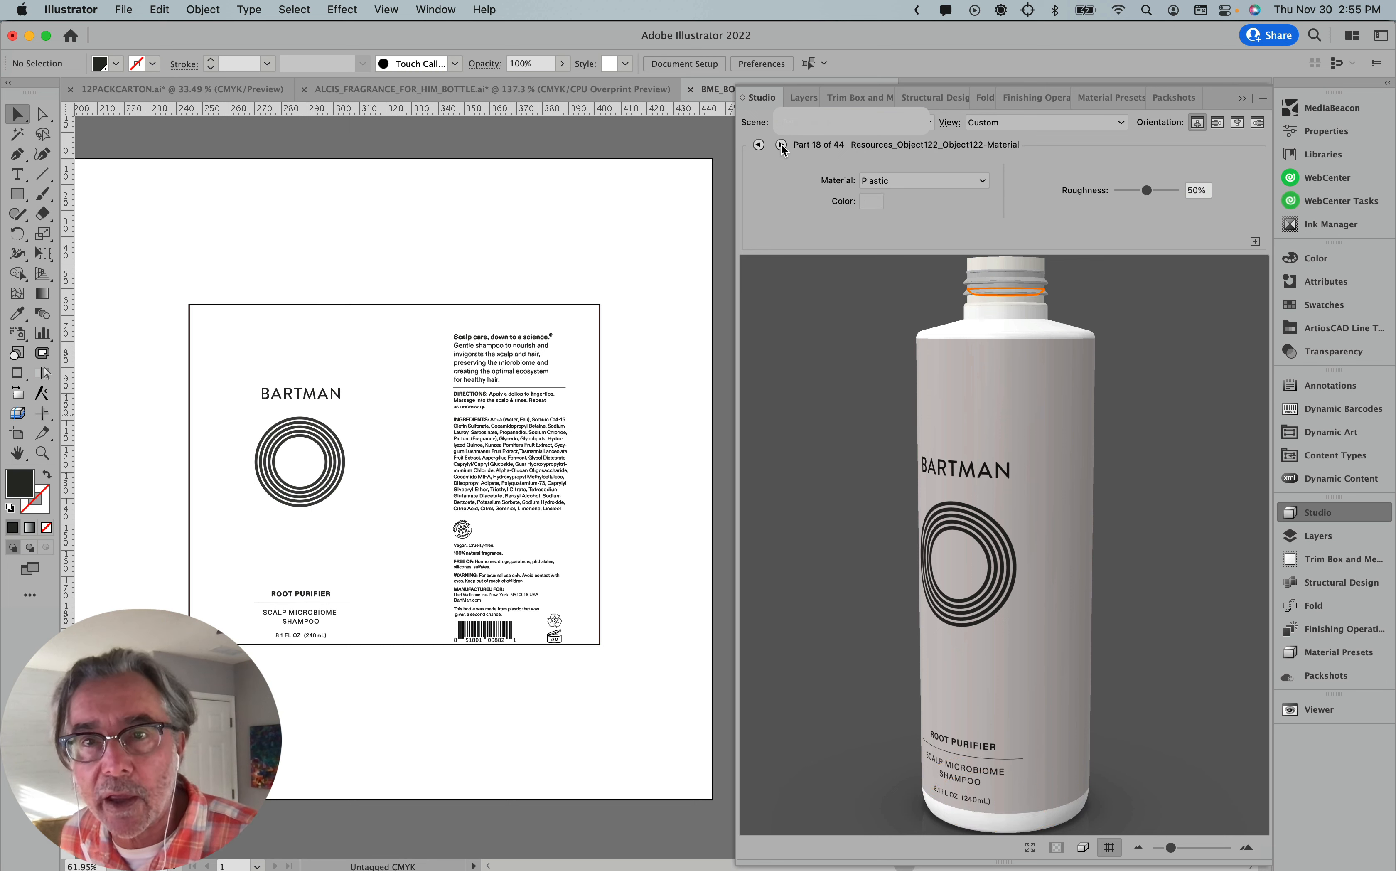
left_click(781, 144)
left_click(781, 144)
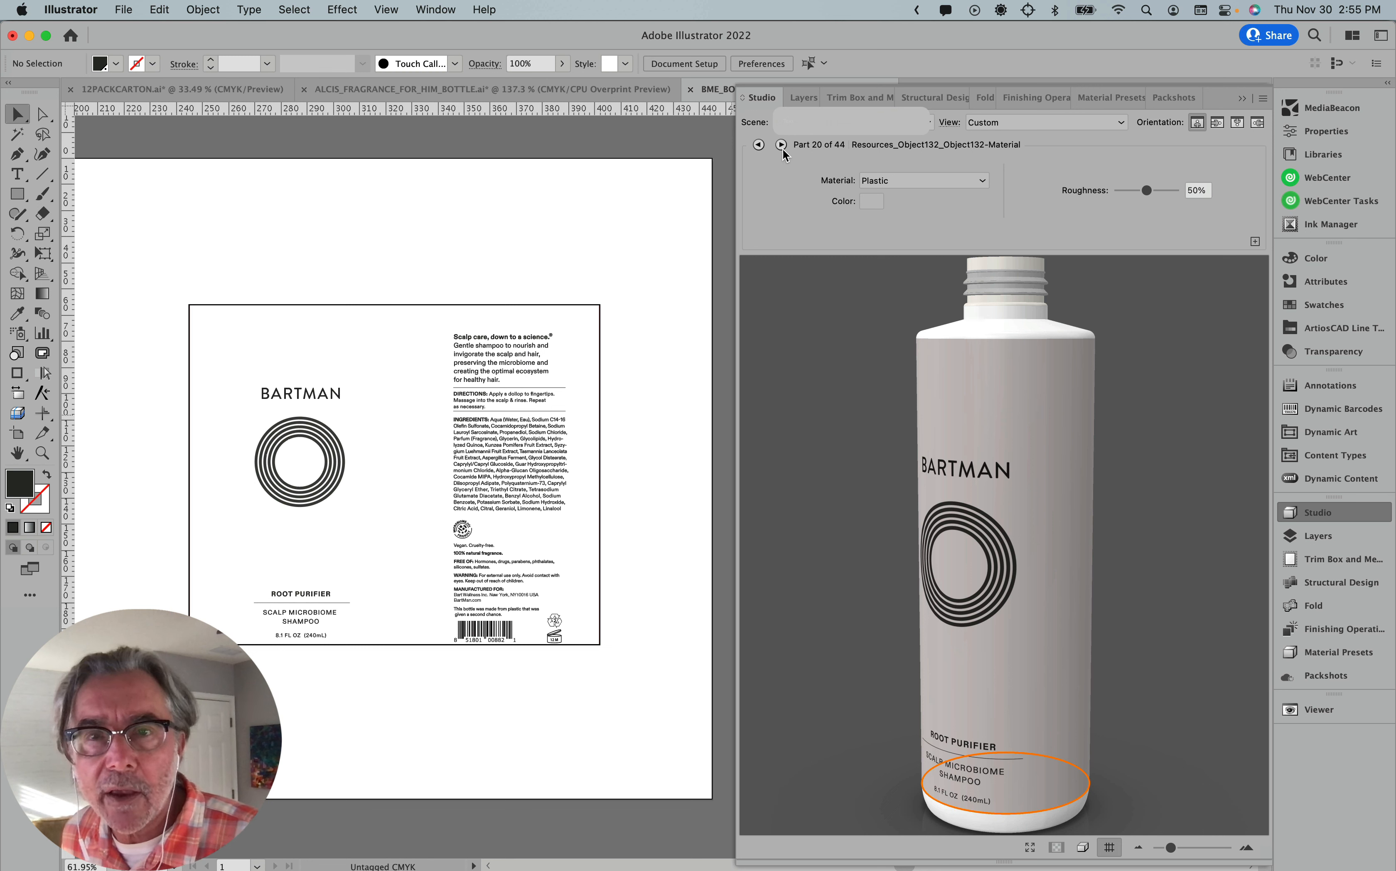
left_click(781, 144)
left_click(781, 145)
left_click(781, 145)
left_click(781, 145)
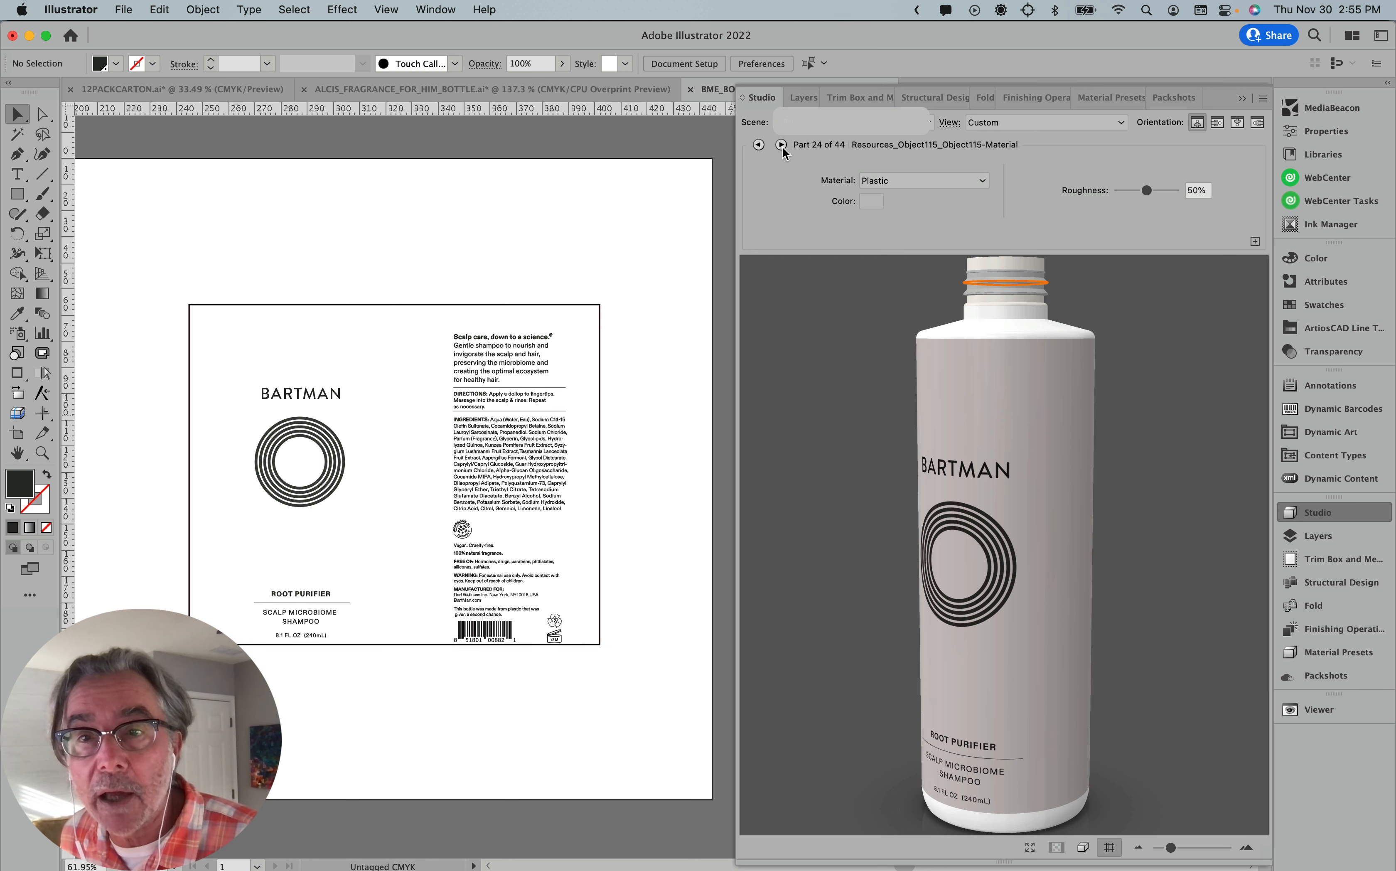
left_click(781, 145)
left_click(781, 145)
left_click(781, 144)
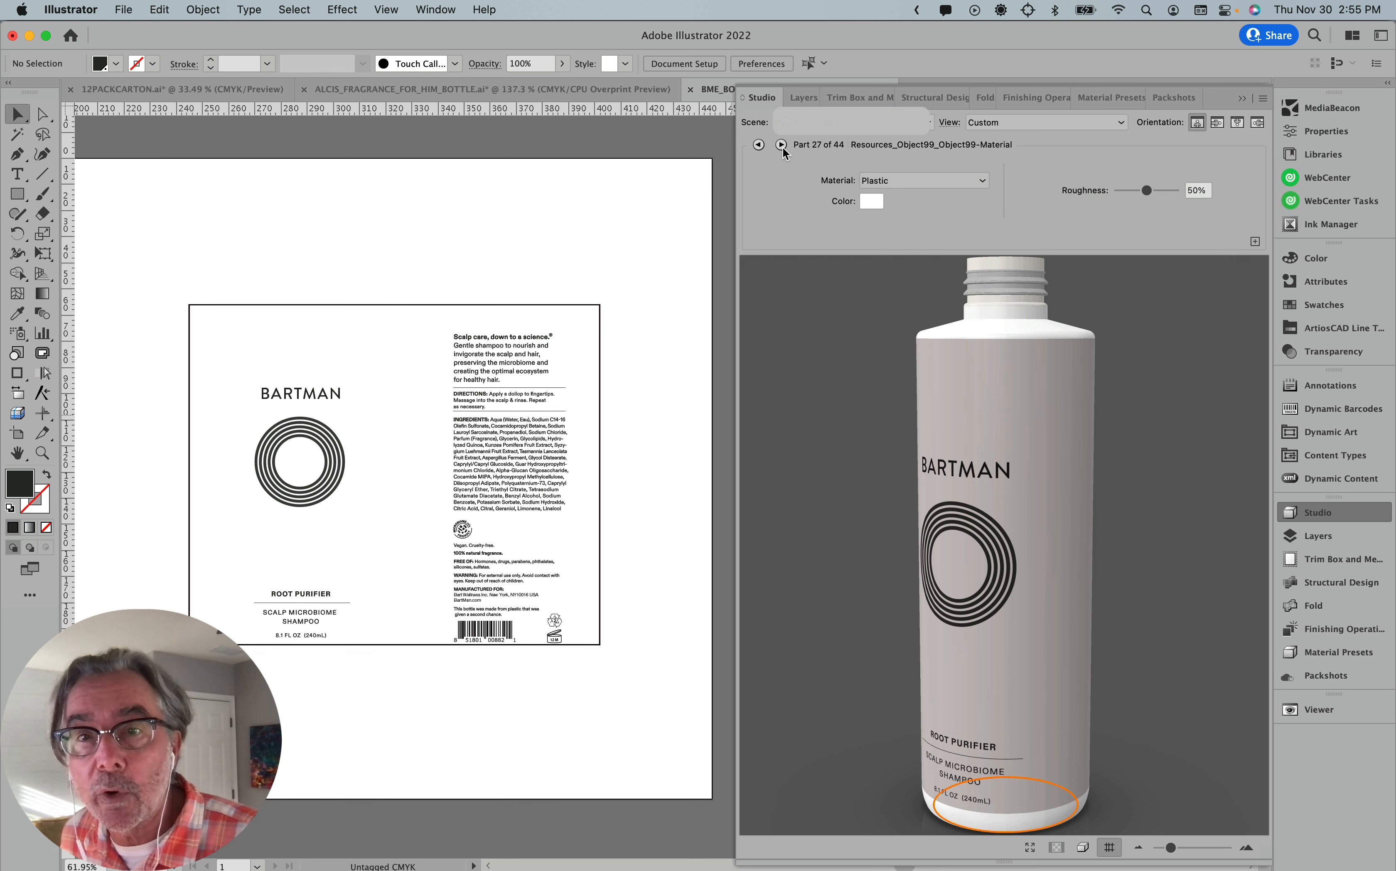
left_click(781, 144)
left_click(781, 144)
left_click(781, 145)
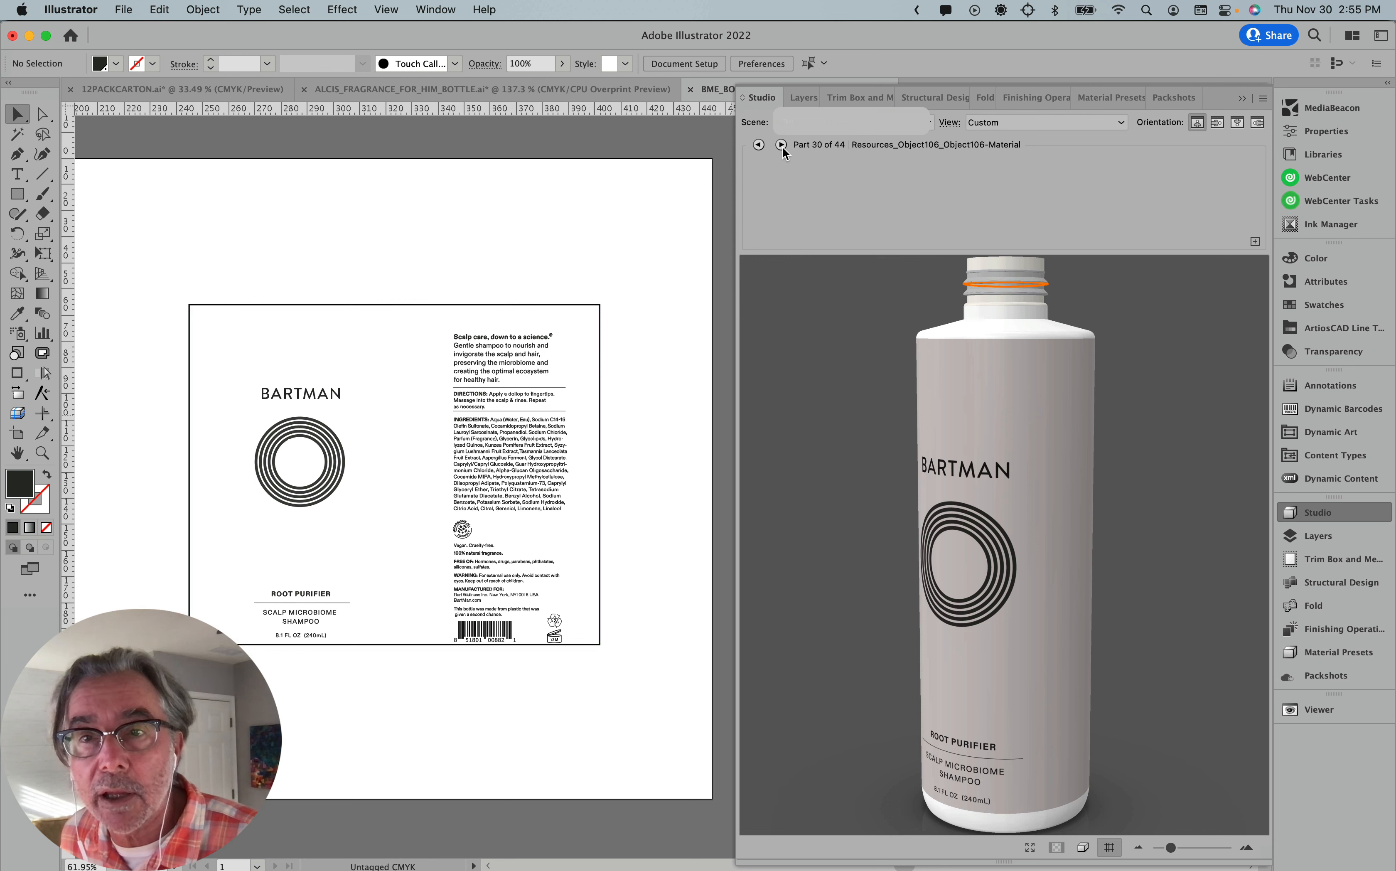
left_click(781, 145)
left_click(781, 145)
left_click(781, 145)
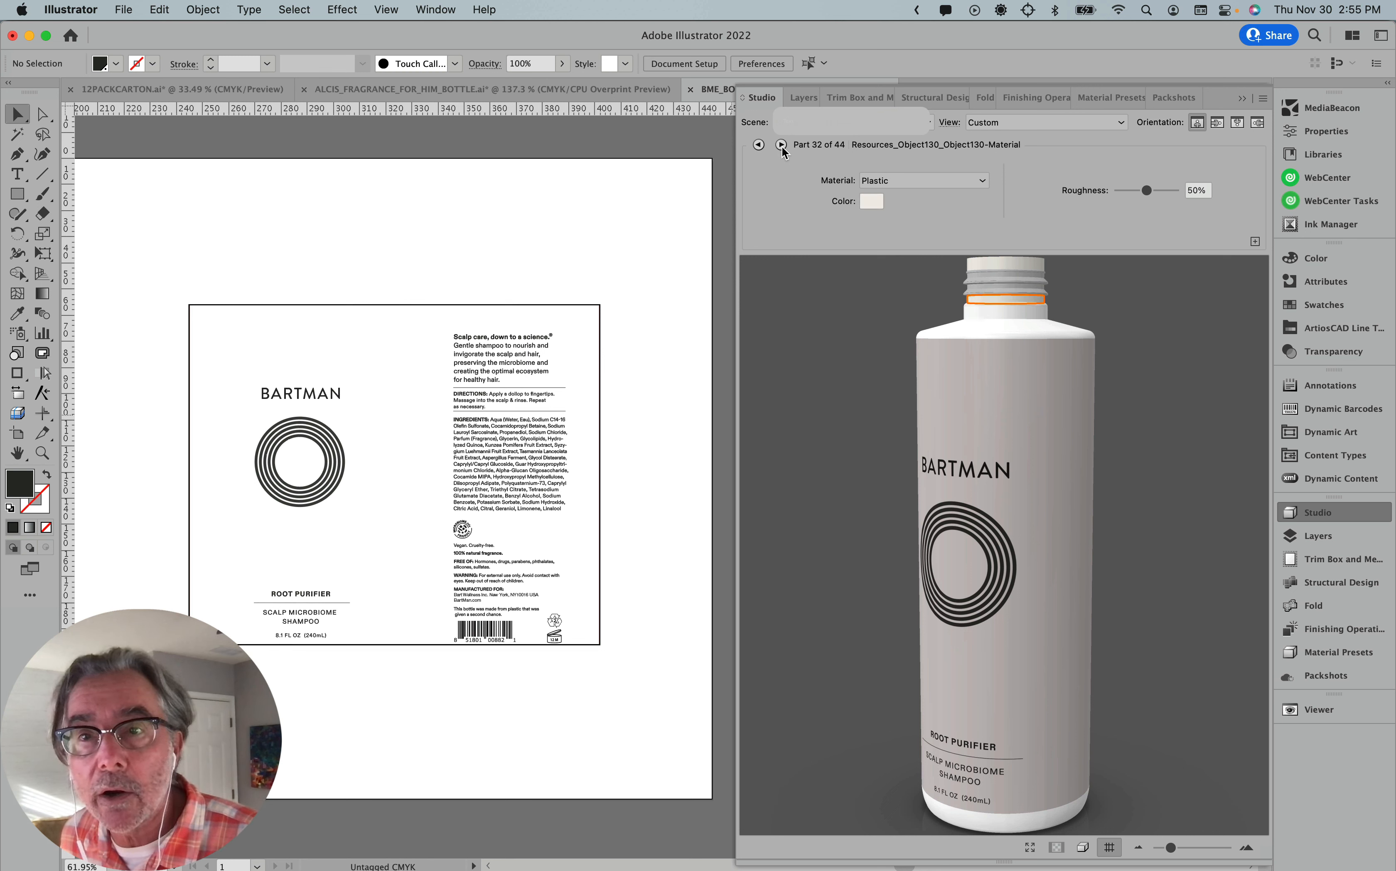
left_click(781, 144)
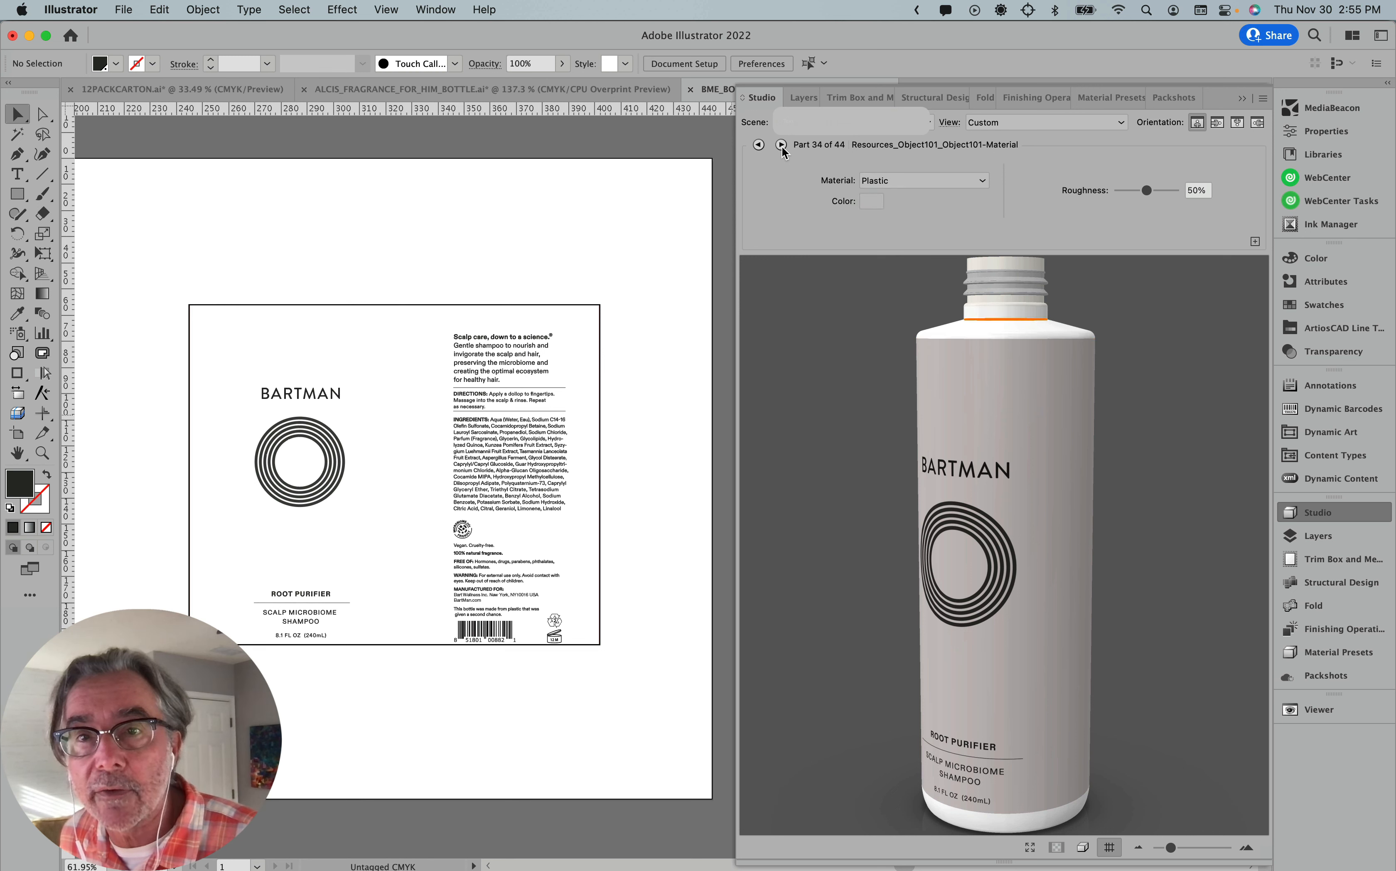
Set the base color of part 33, the thin ring below the shoulder, to white with RGB 255, 255, 255.
left_click(758, 145)
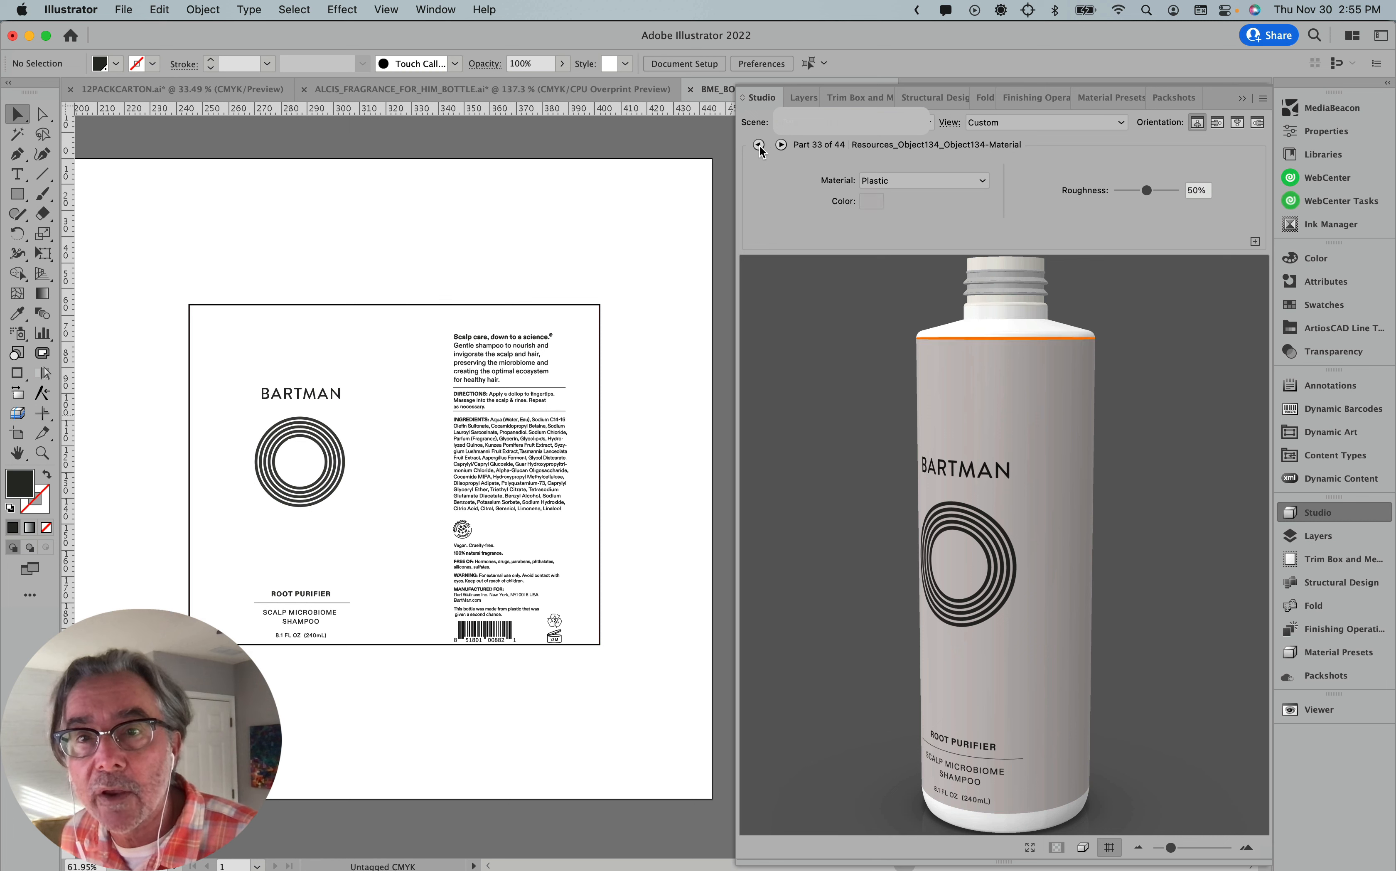
left_click(870, 202)
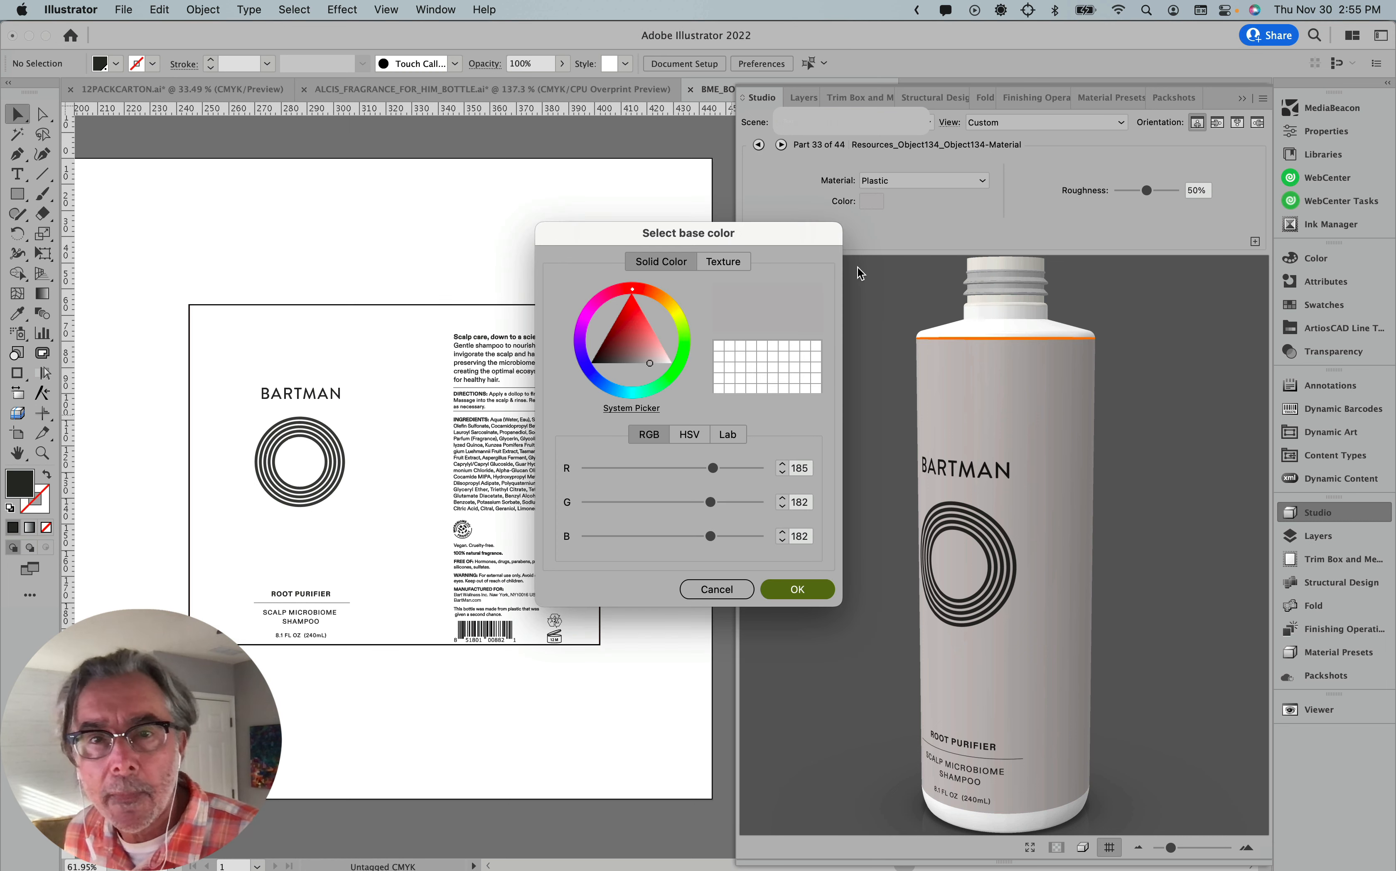
left_click_drag(653, 369, 673, 366)
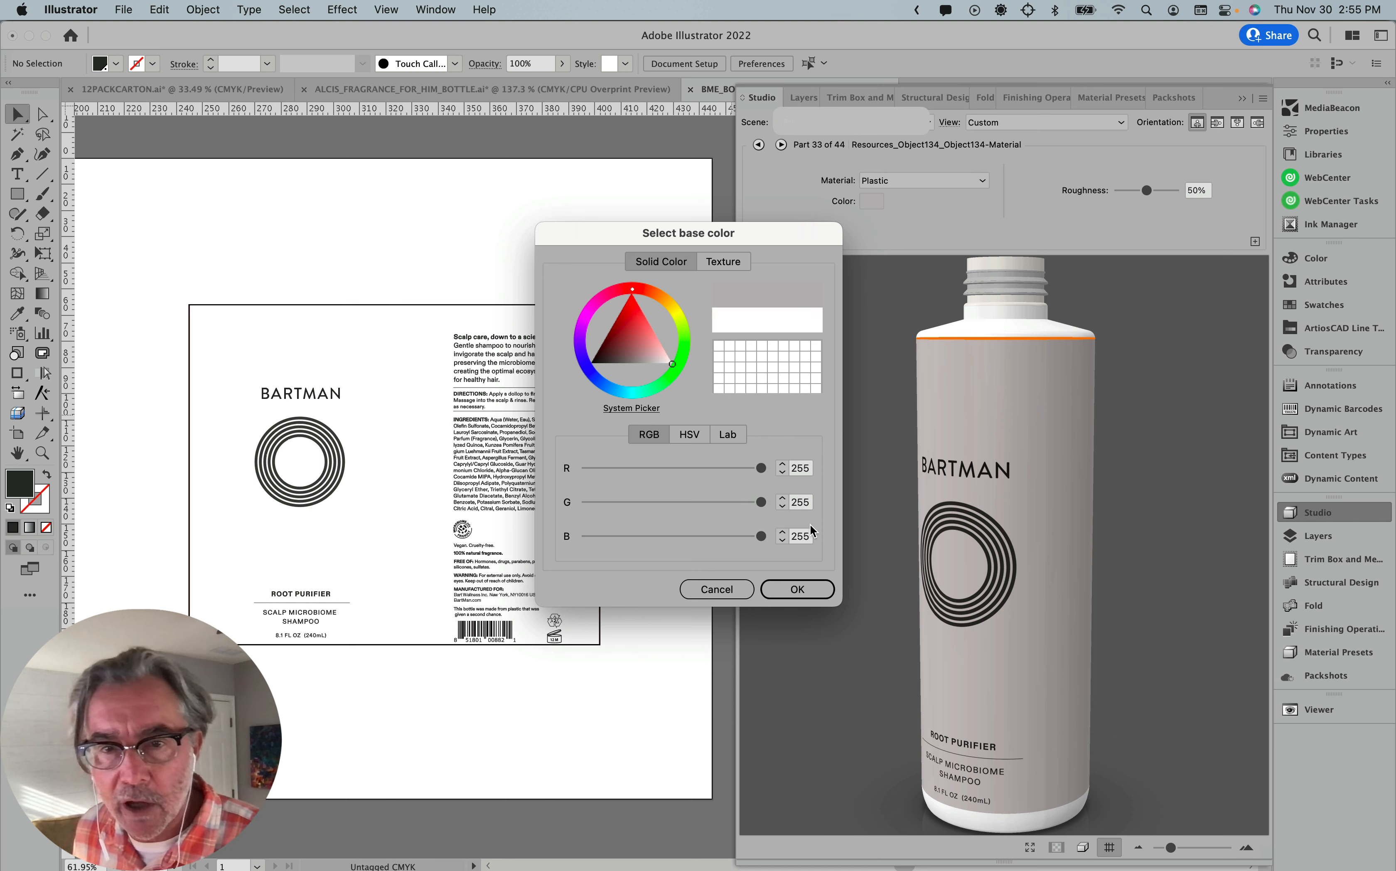
left_click(807, 589)
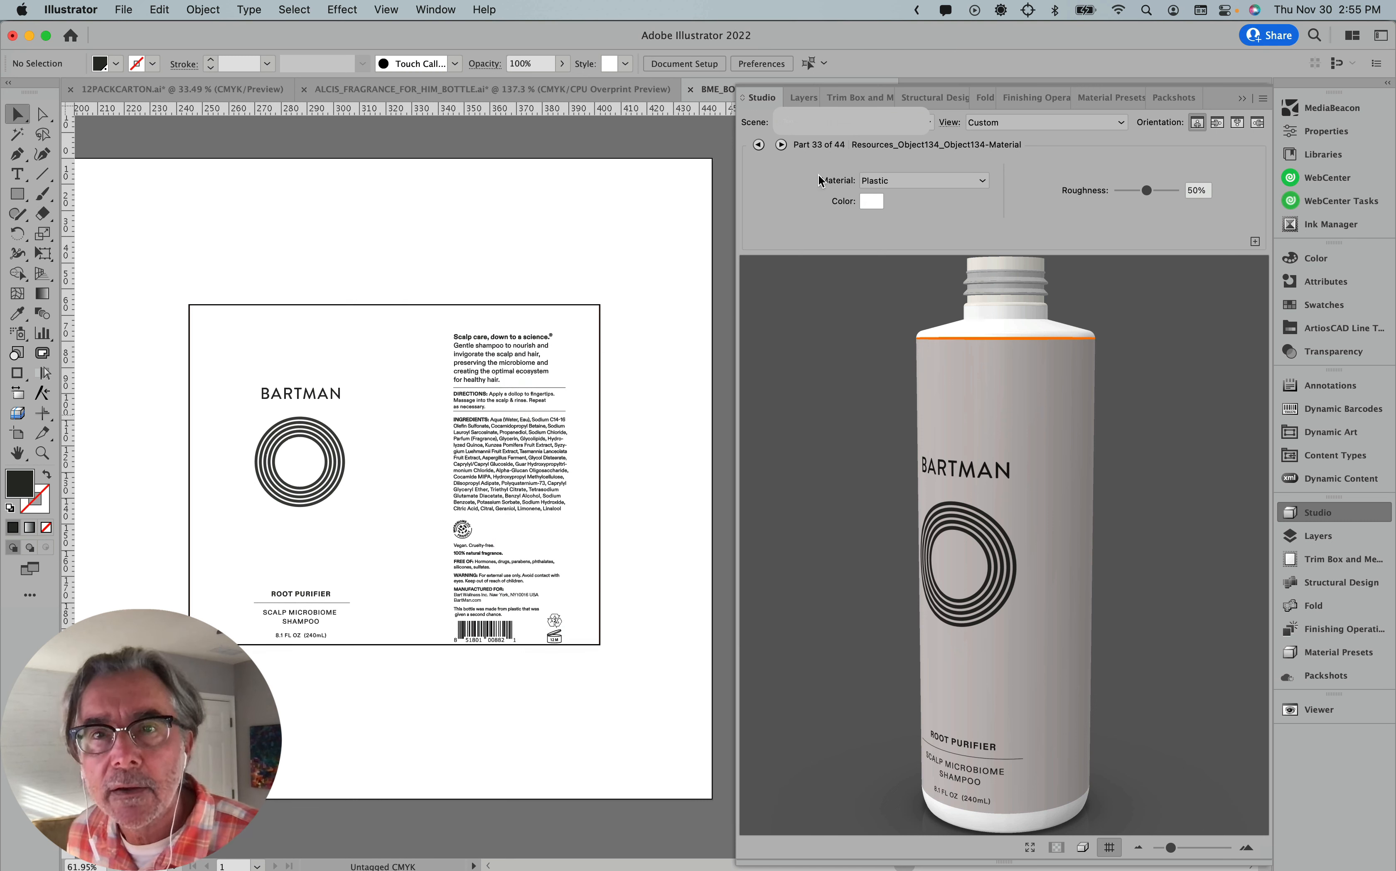
Set the base color of part 35, the main bottle body, to white and rotate the deselected bottle until the BARTMAN logo faces front.
left_click(781, 144)
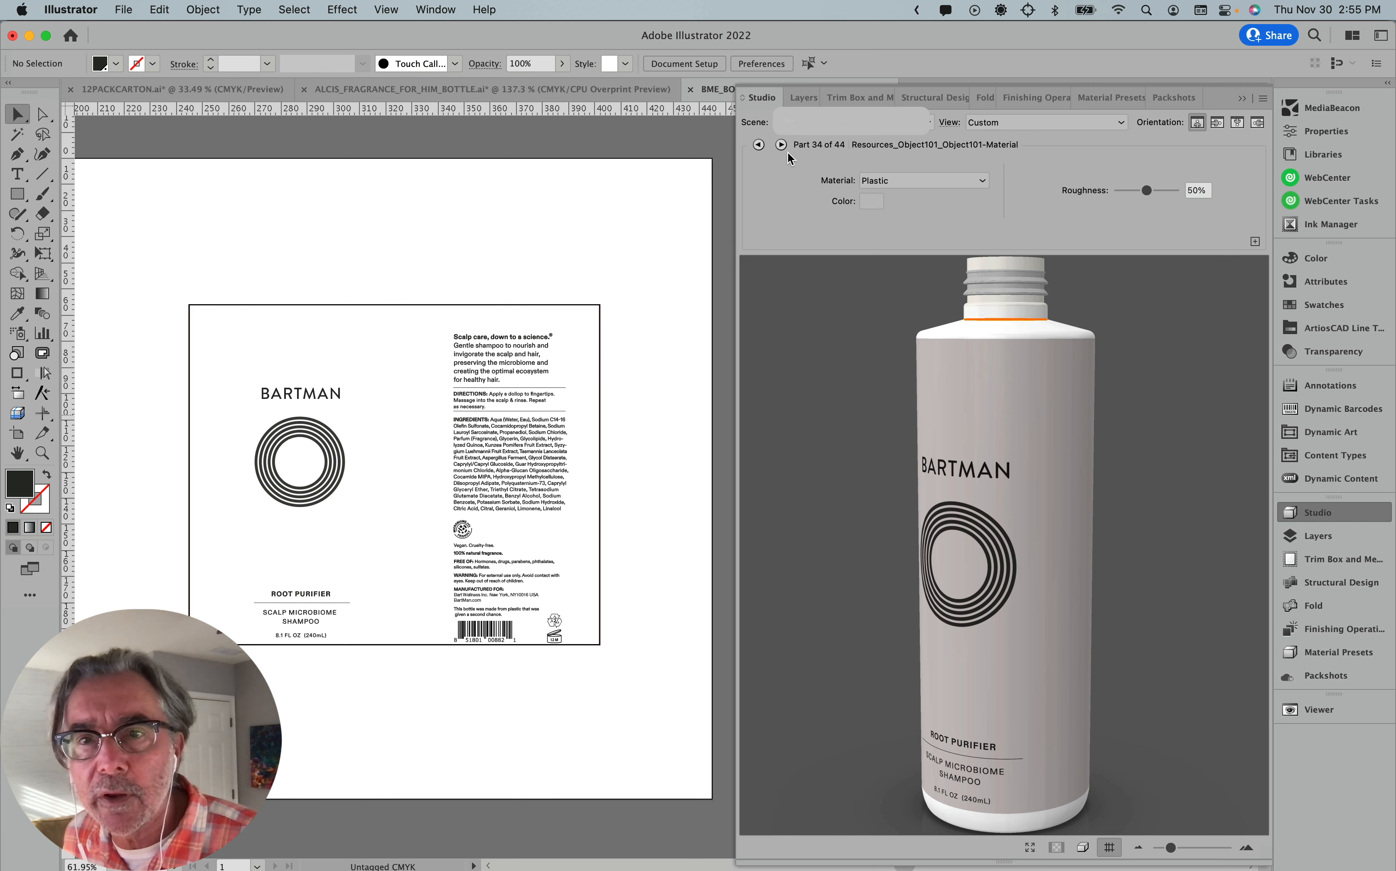
left_click(781, 144)
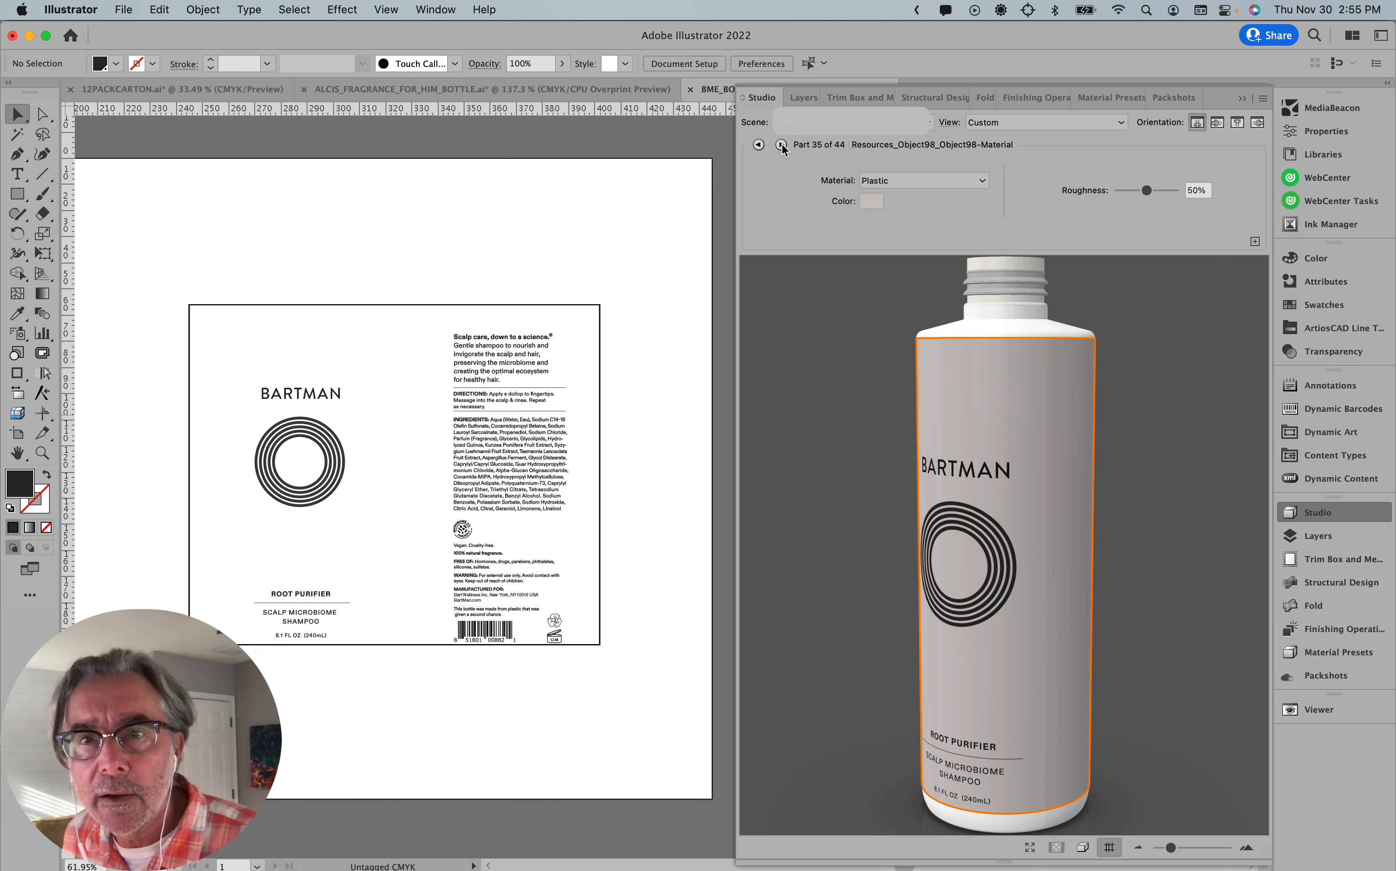
left_click(870, 201)
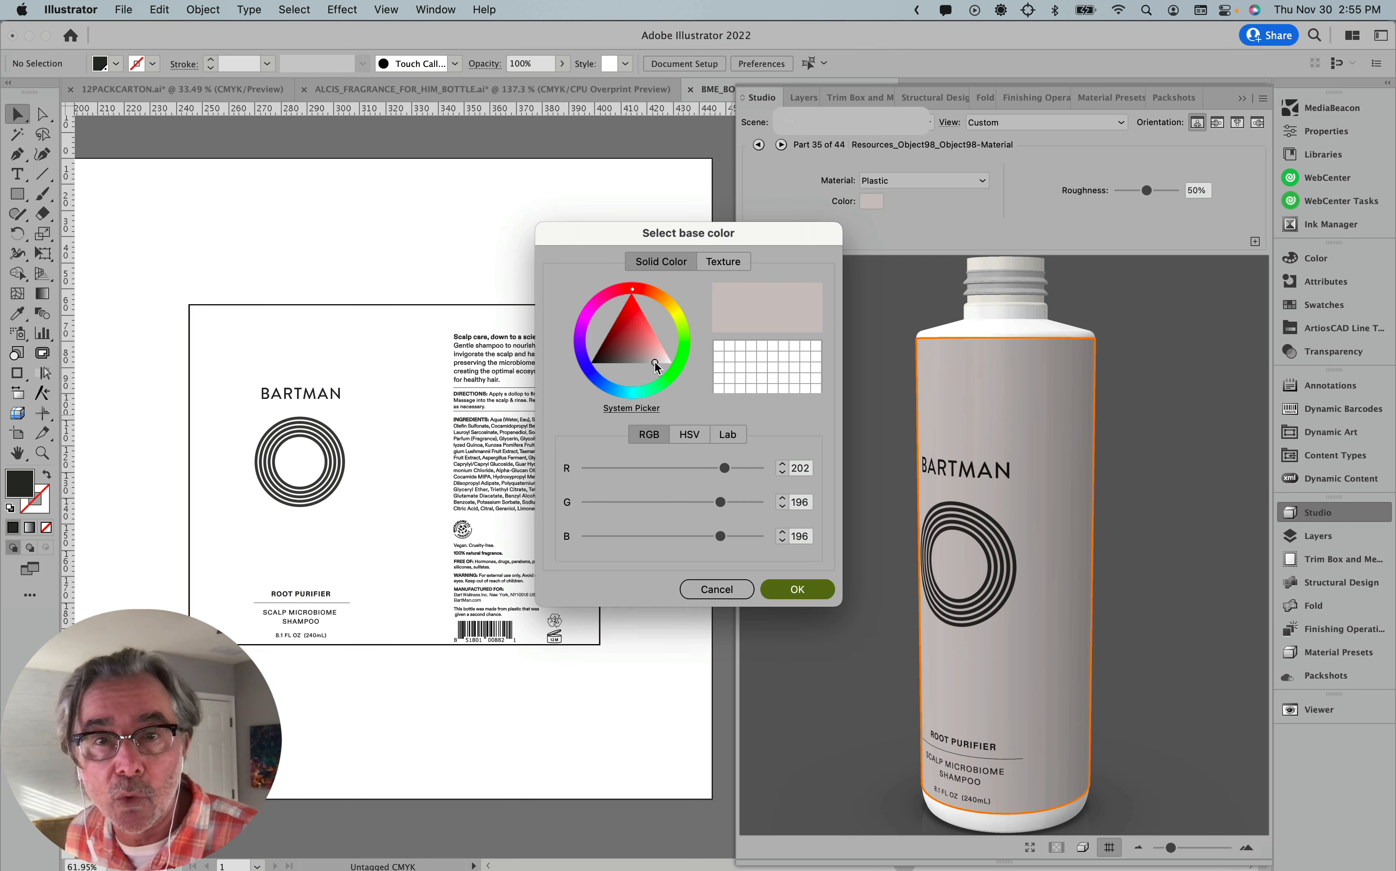
left_click(802, 589)
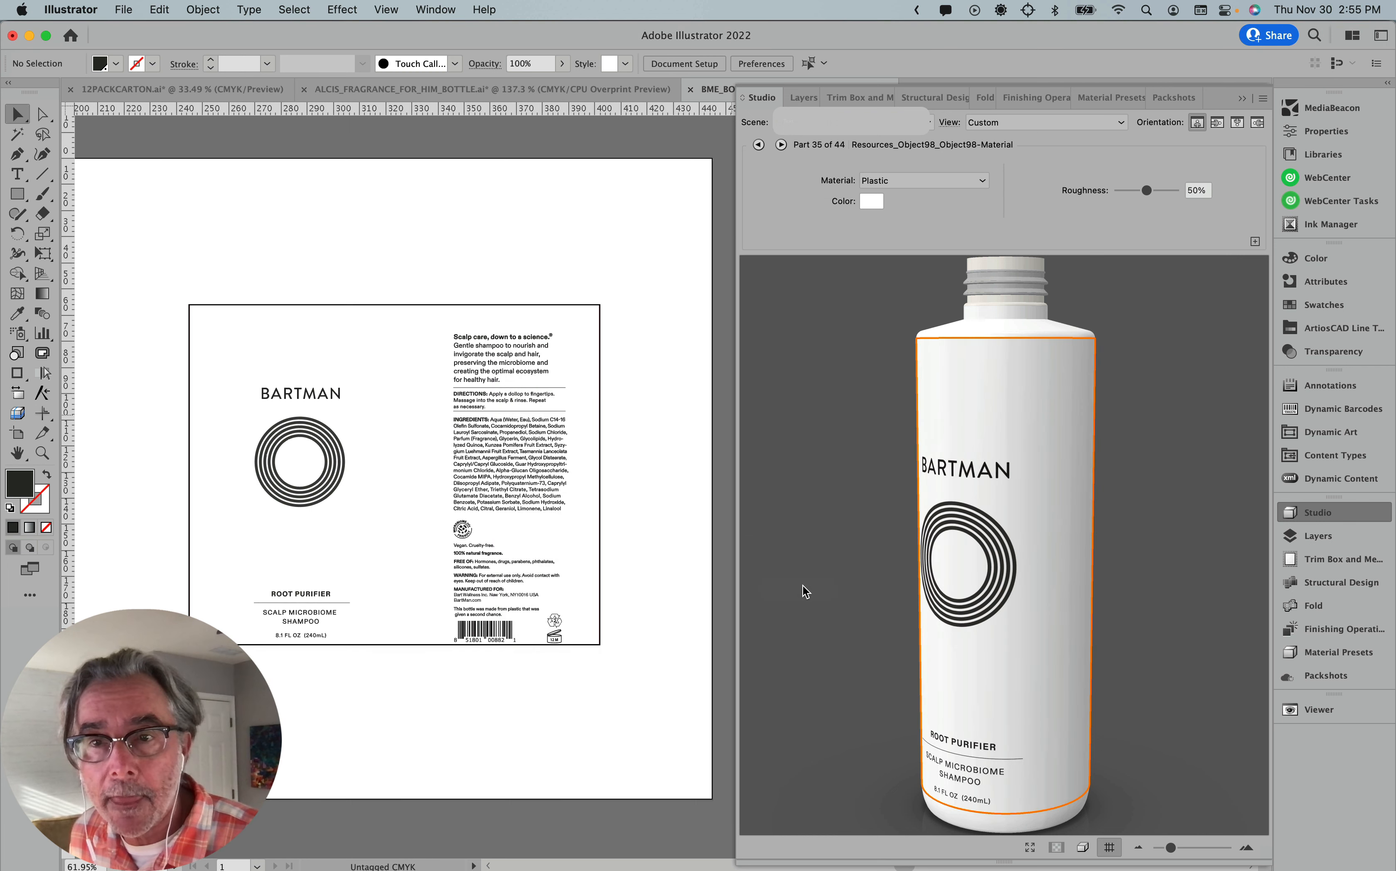
left_click(850, 285)
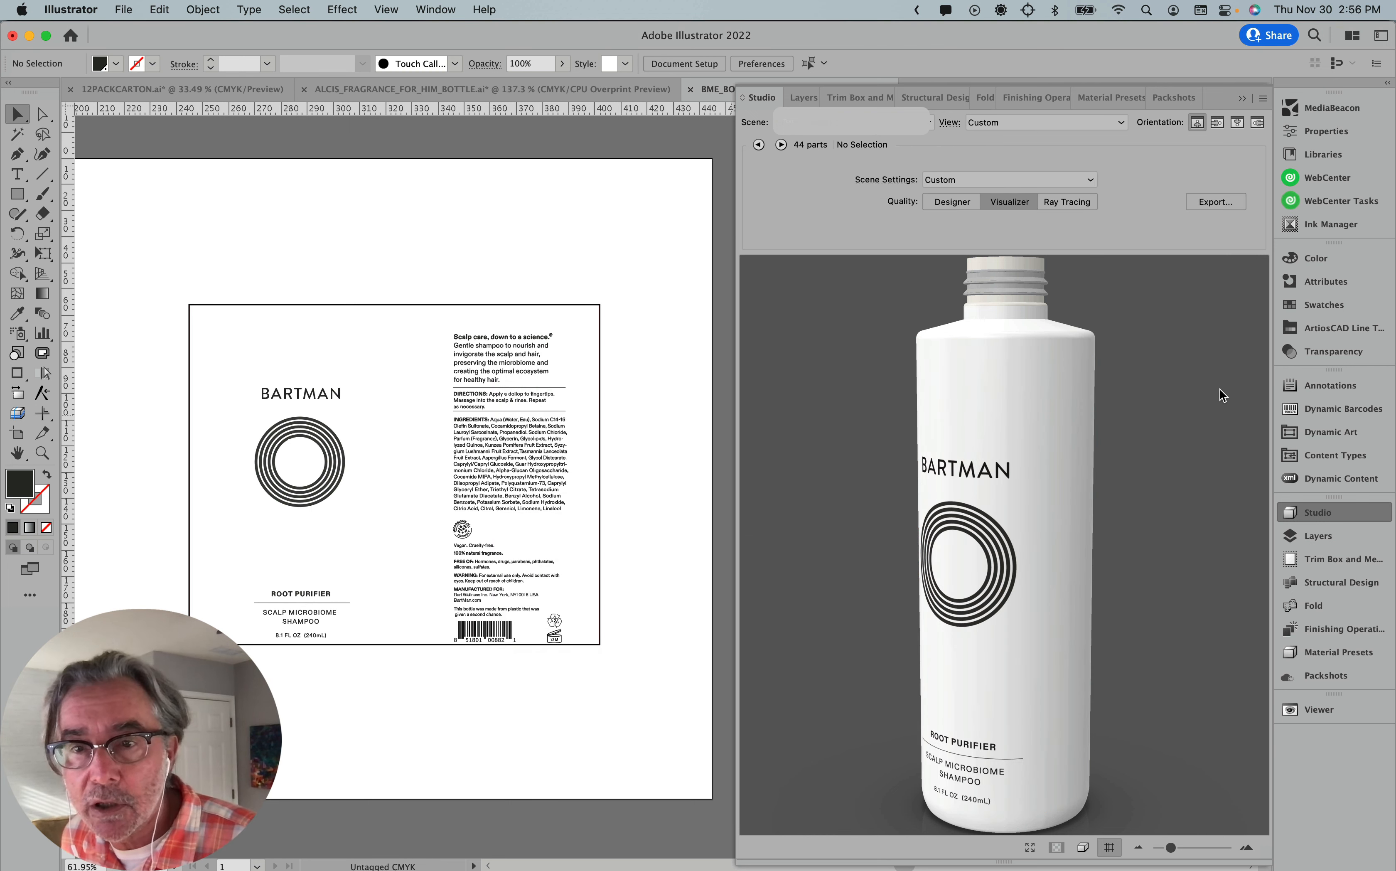
left_click_drag(1026, 524, 1072, 523)
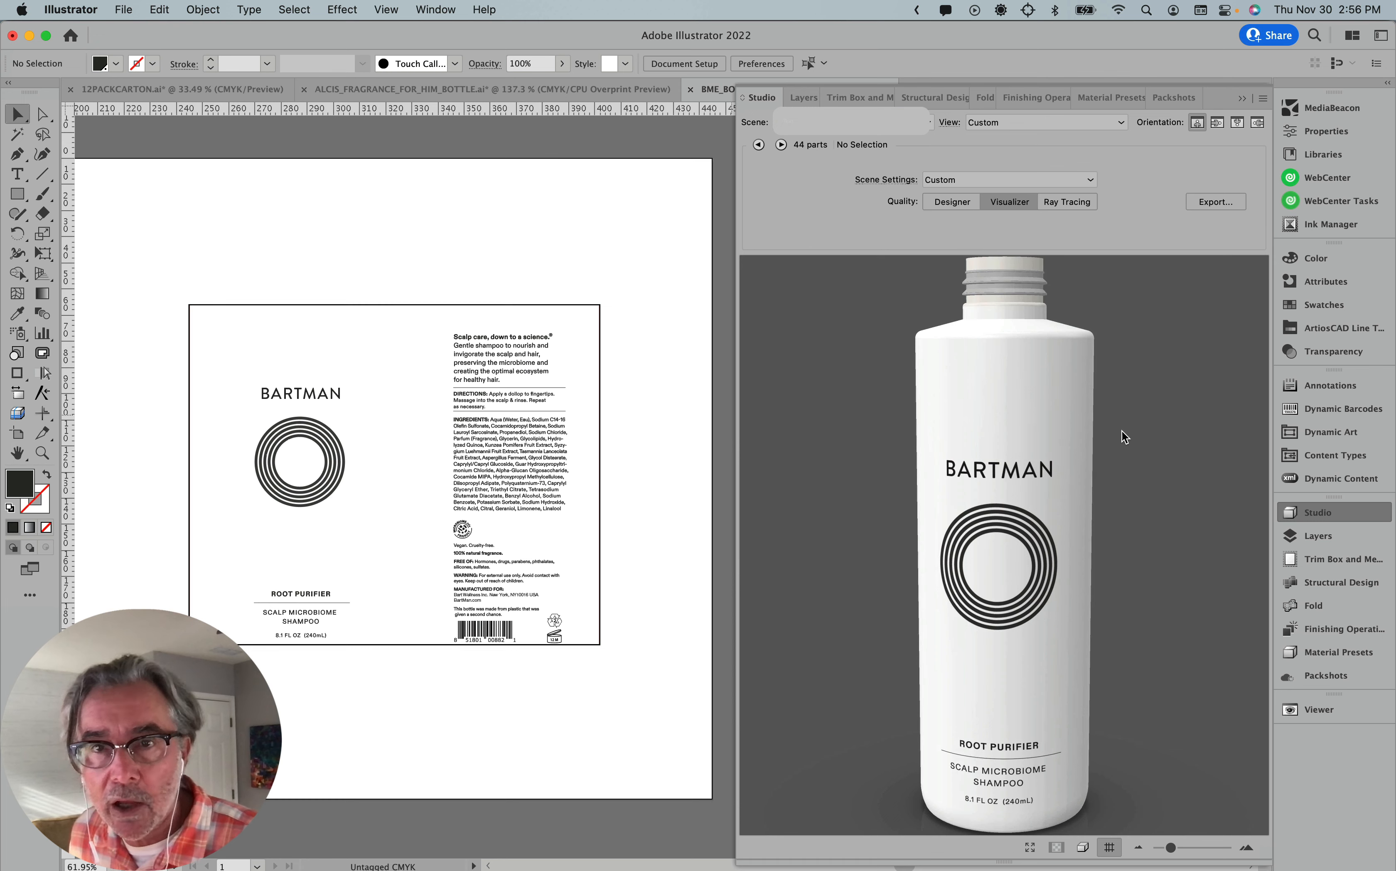
View the white BARTMAN bottle full screen and rotate it slightly to inspect the printed look.
left_click(1030, 846)
left_click_drag(772, 542, 720, 552)
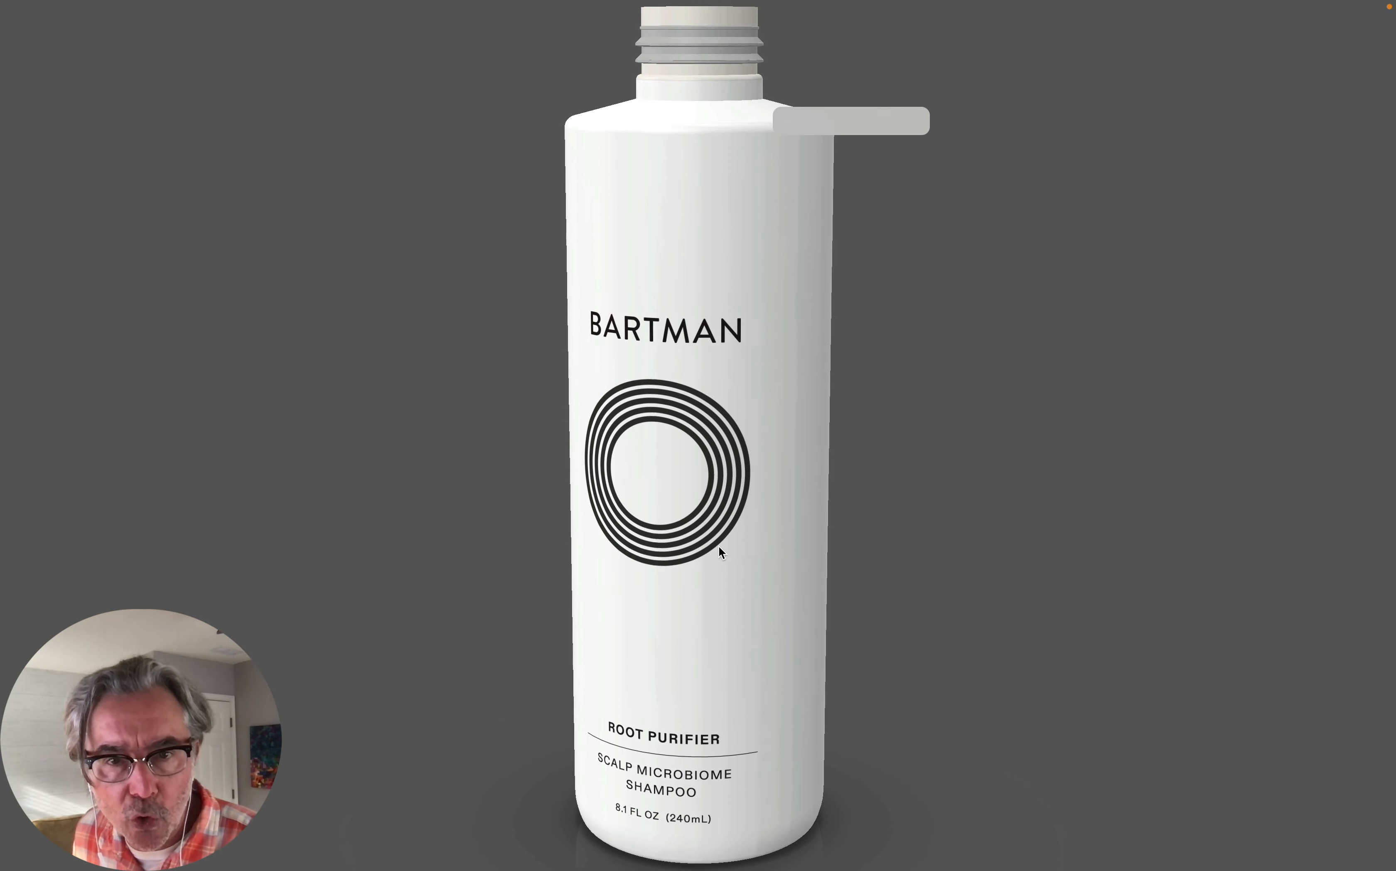
mouse_move(716, 461)
left_mouse_down()
mouse_move(532, 505)
mouse_move(590, 503)
mouse_move(523, 501)
mouse_move(763, 498)
mouse_move(764, 474)
mouse_move(707, 468)
left_mouse_up()
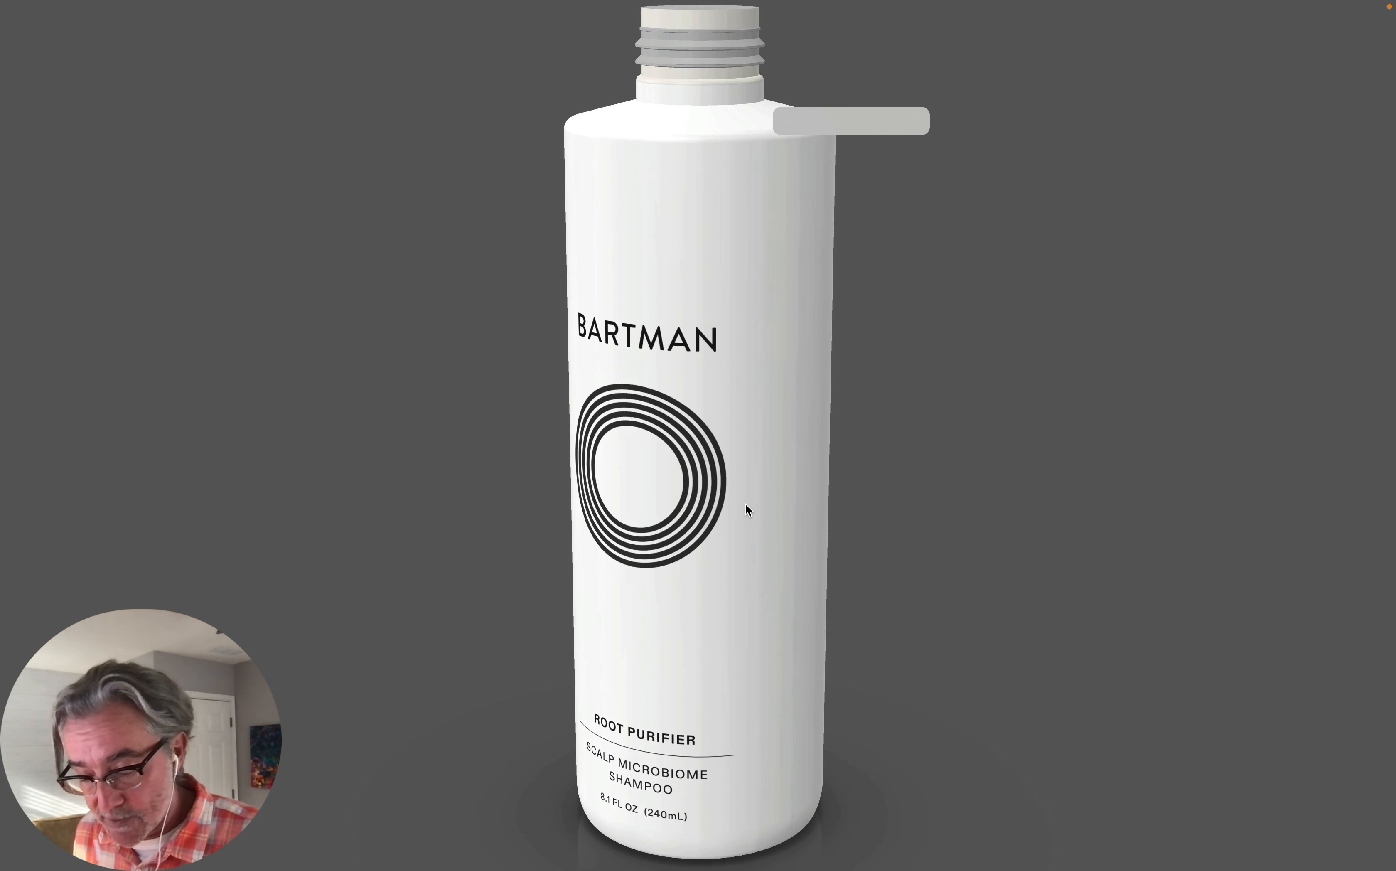
key("Escape")
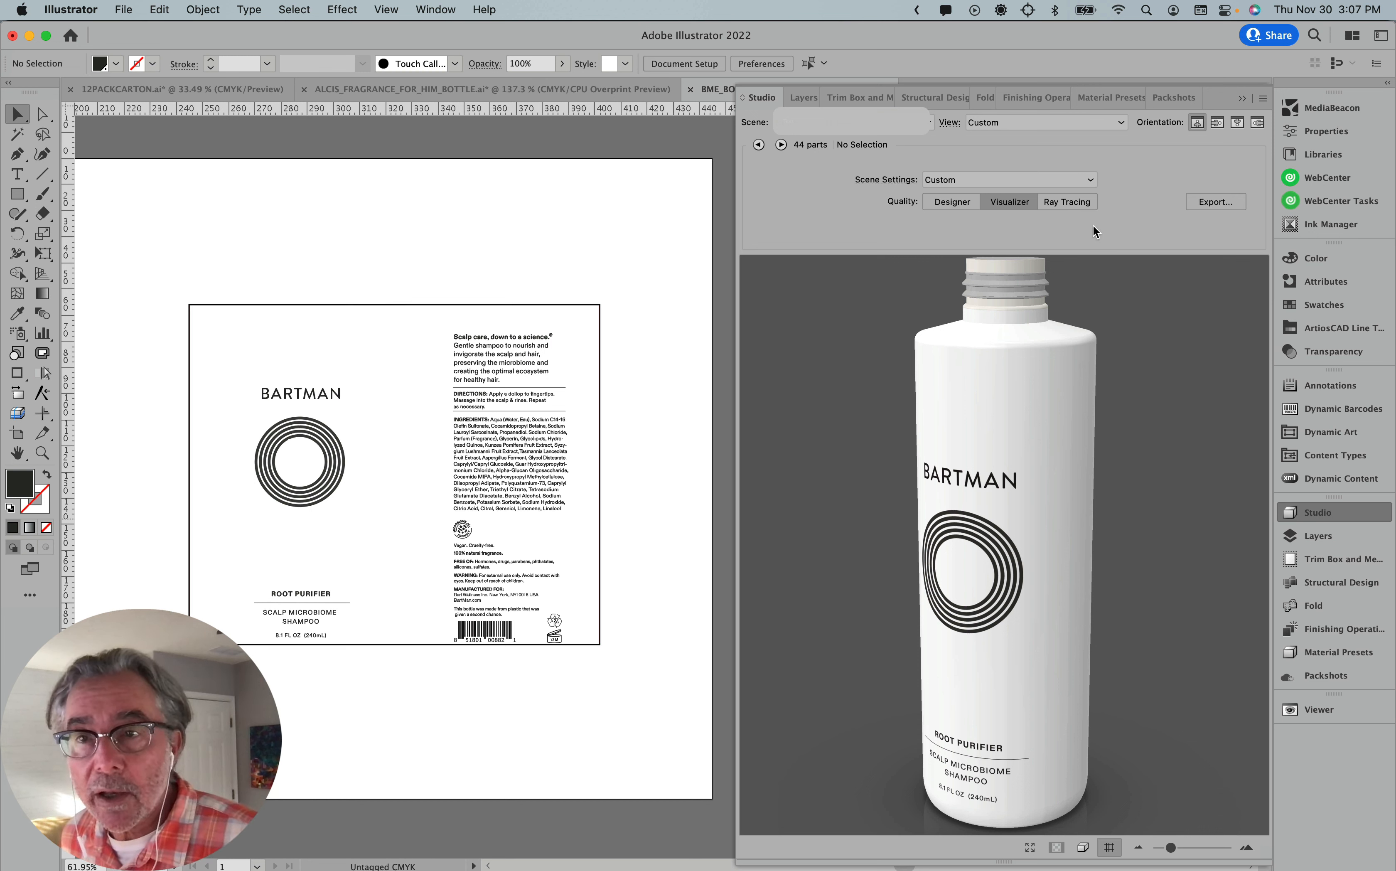
Examine Studio's KeyShot File export options, including the texture resolution, and close them without exporting.
left_click(1212, 203)
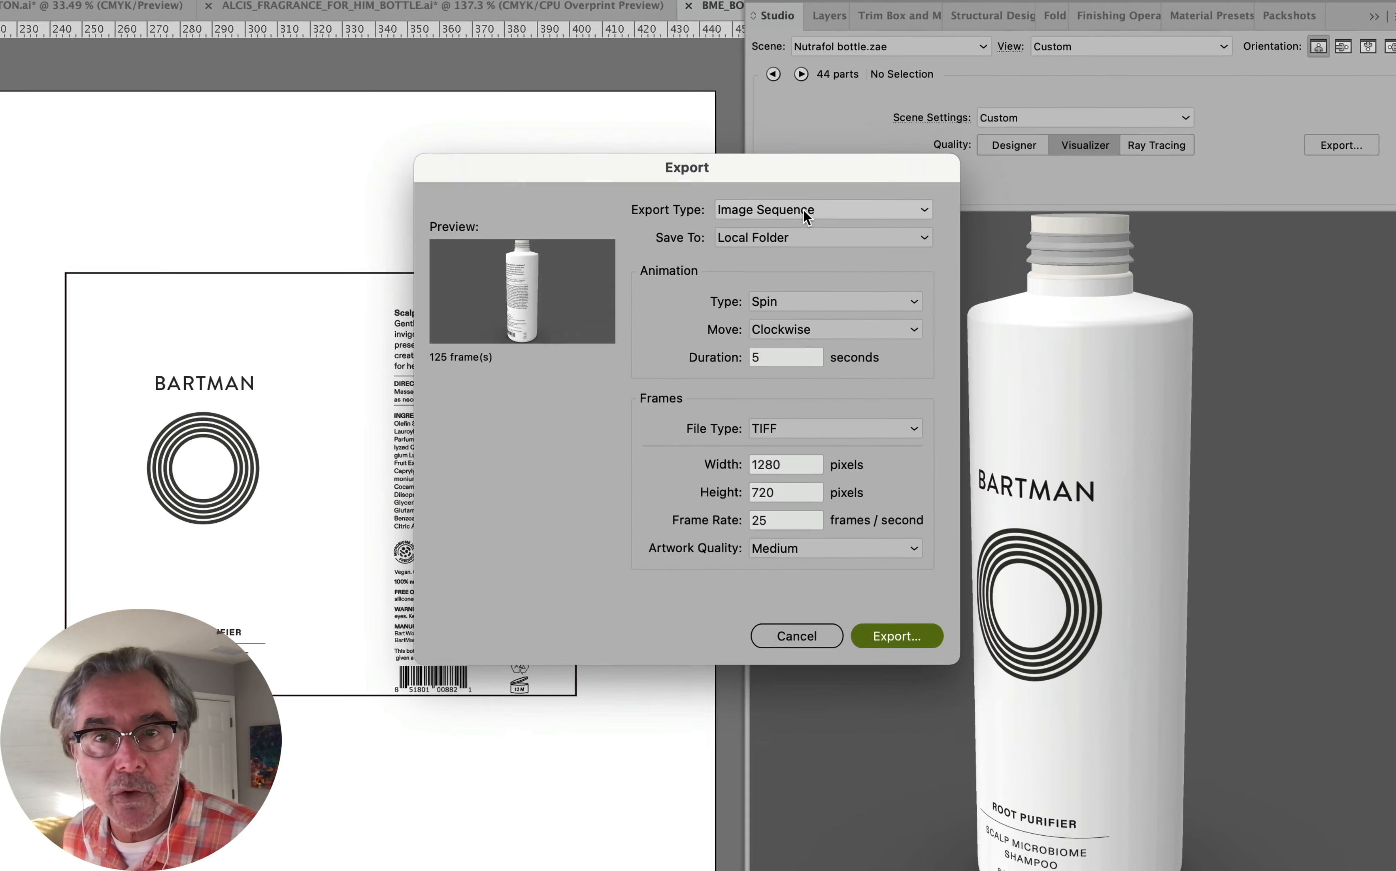
left_click(804, 210)
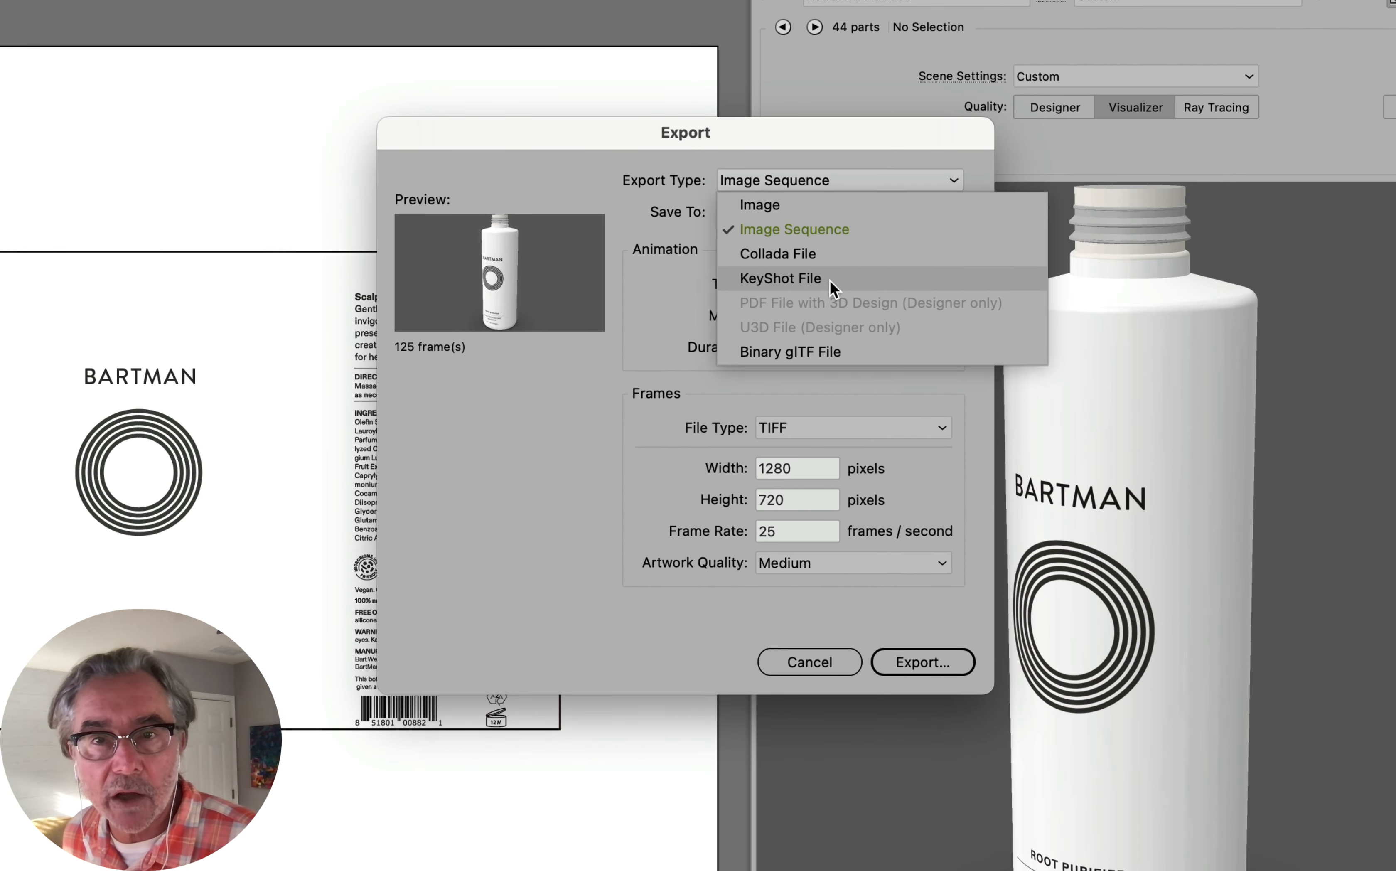
left_click(808, 281)
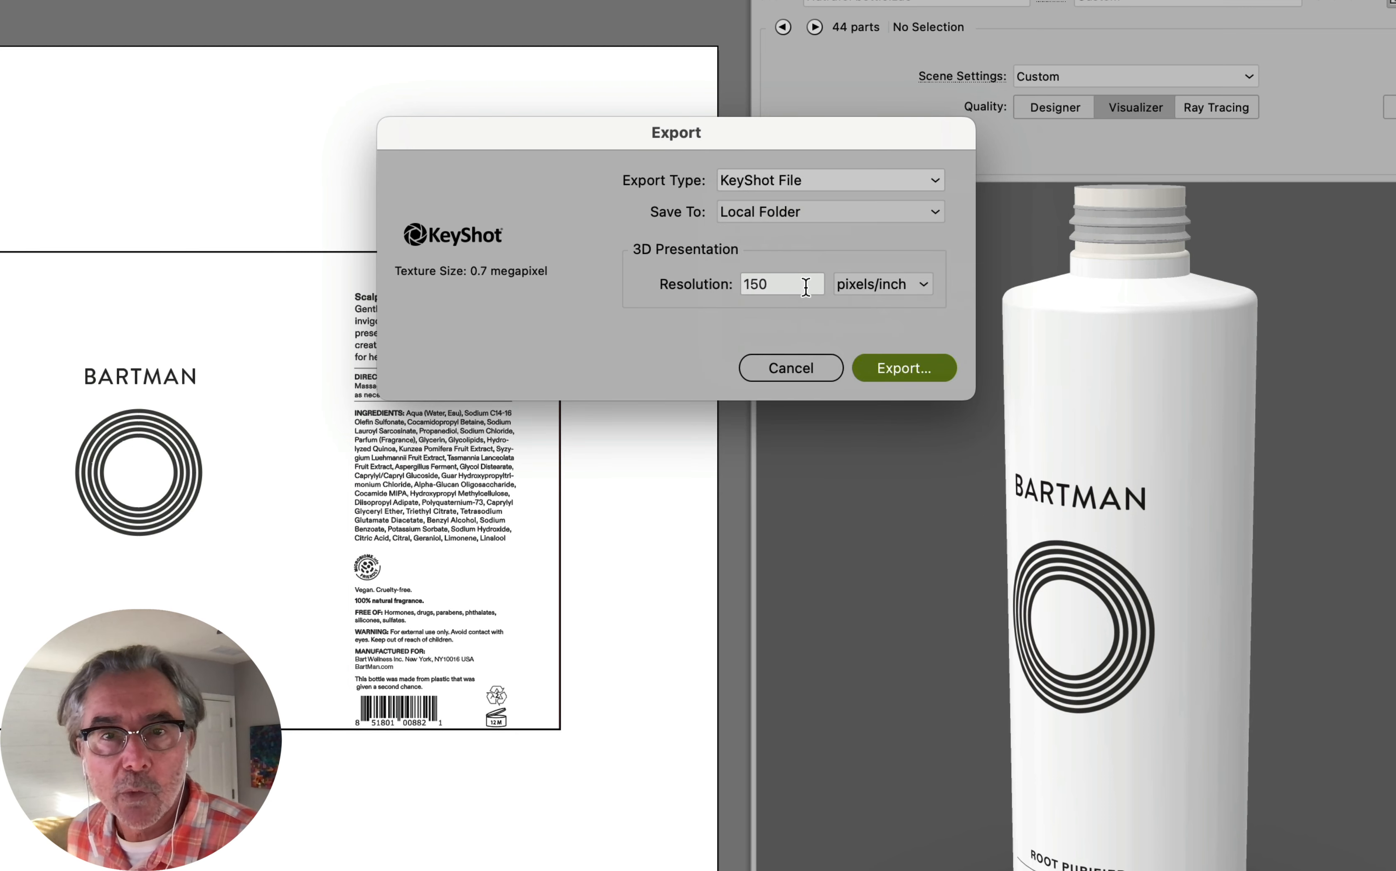
left_click_drag(792, 290, 680, 314)
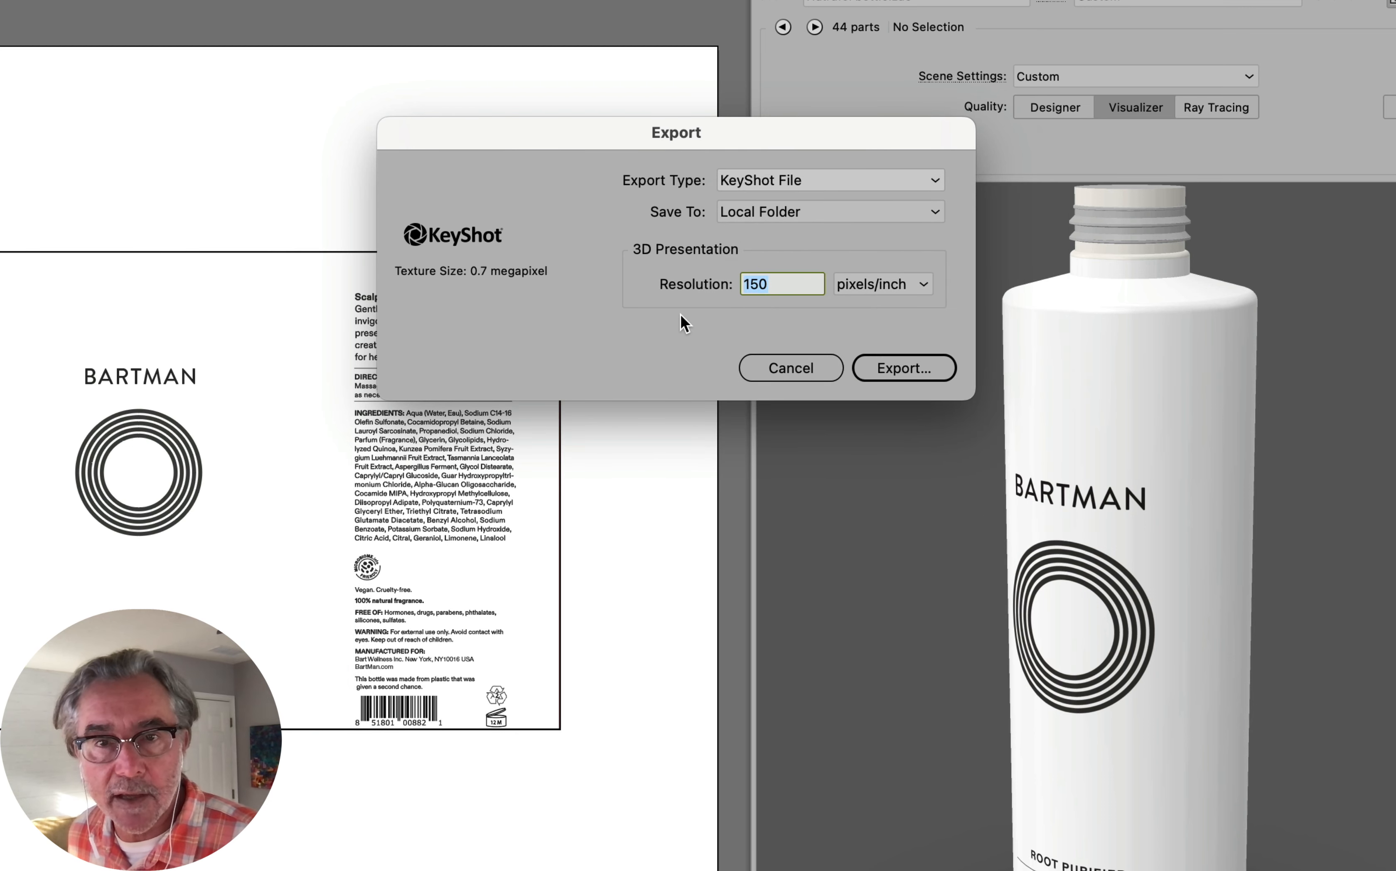
left_click(805, 372)
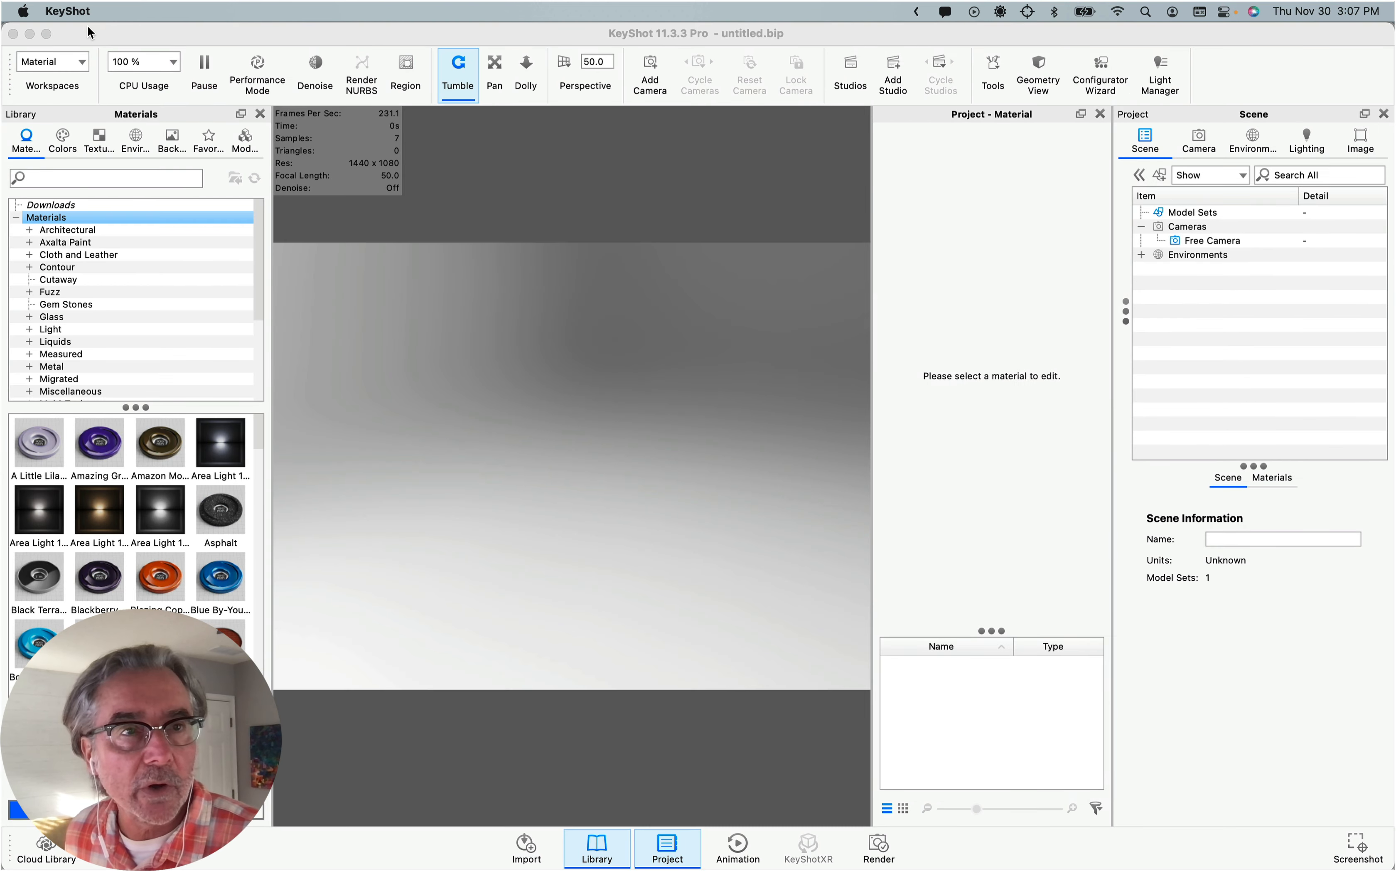
left_click(115, 12)
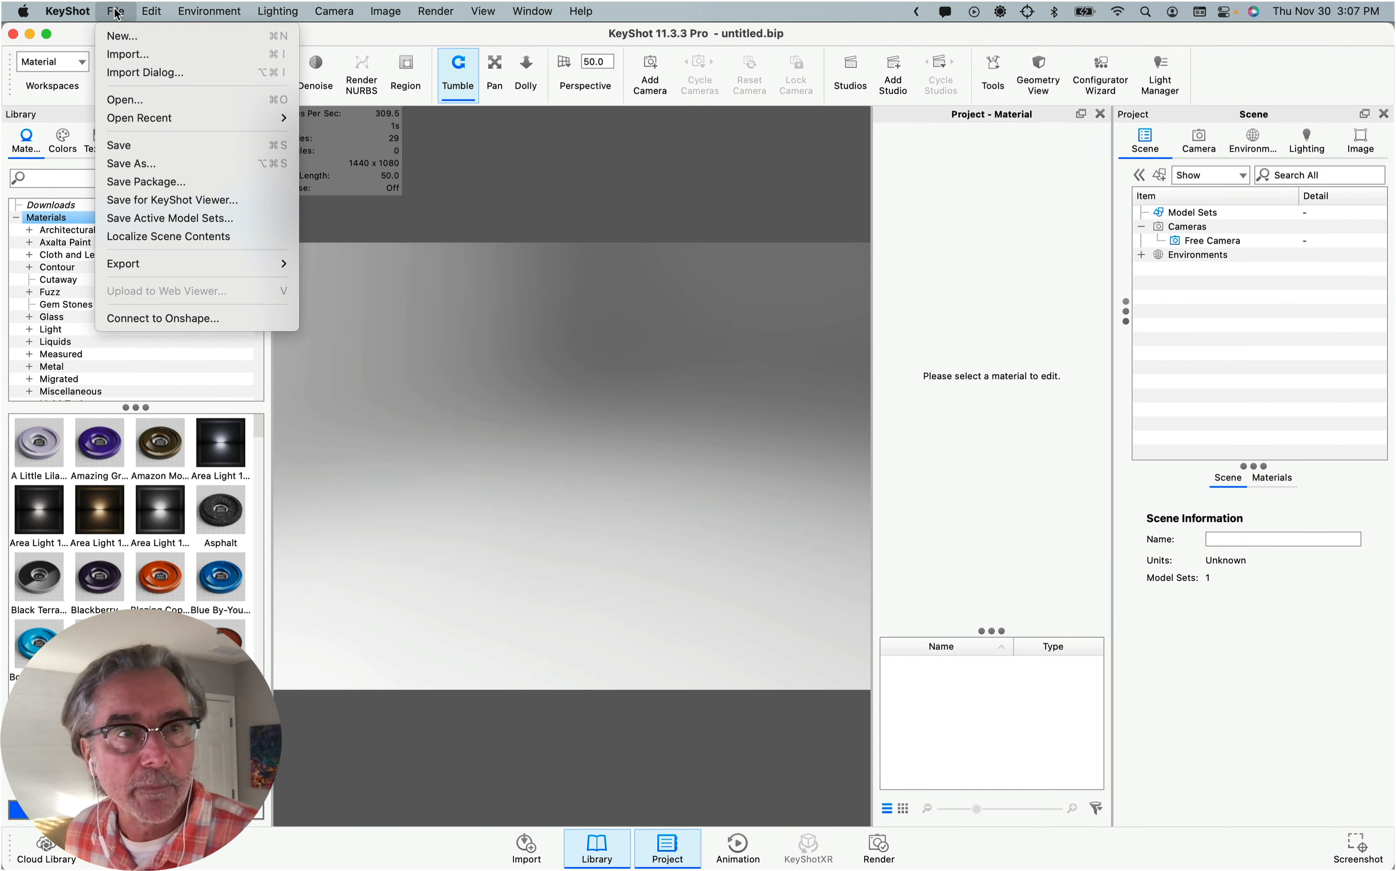
left_click(69, 37)
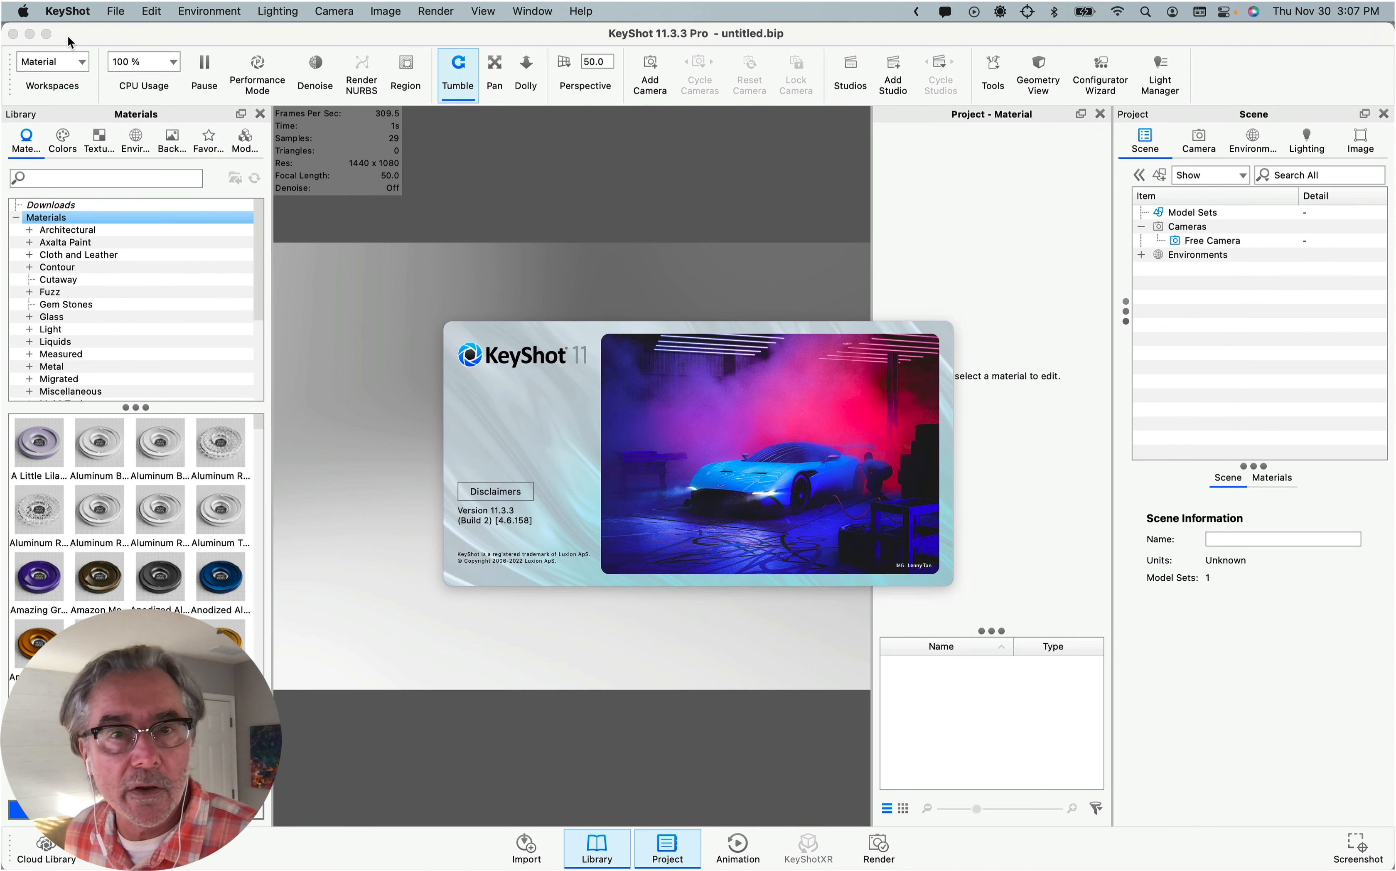
left_click(503, 403)
Open the exported BME_BOTTLE.bip scene from the project's KS folder in KeyShot.
left_click(119, 12)
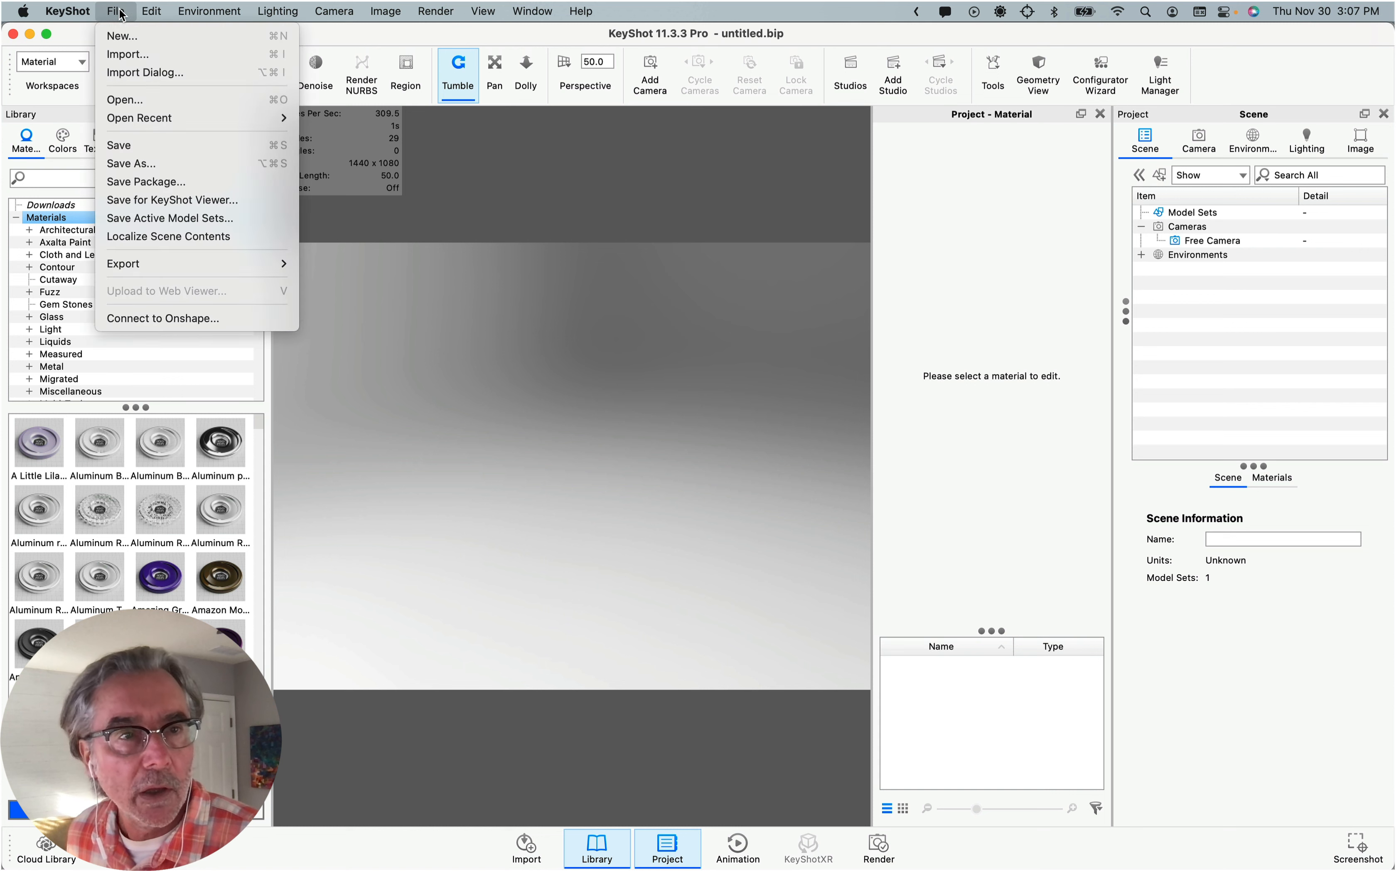
left_click(132, 101)
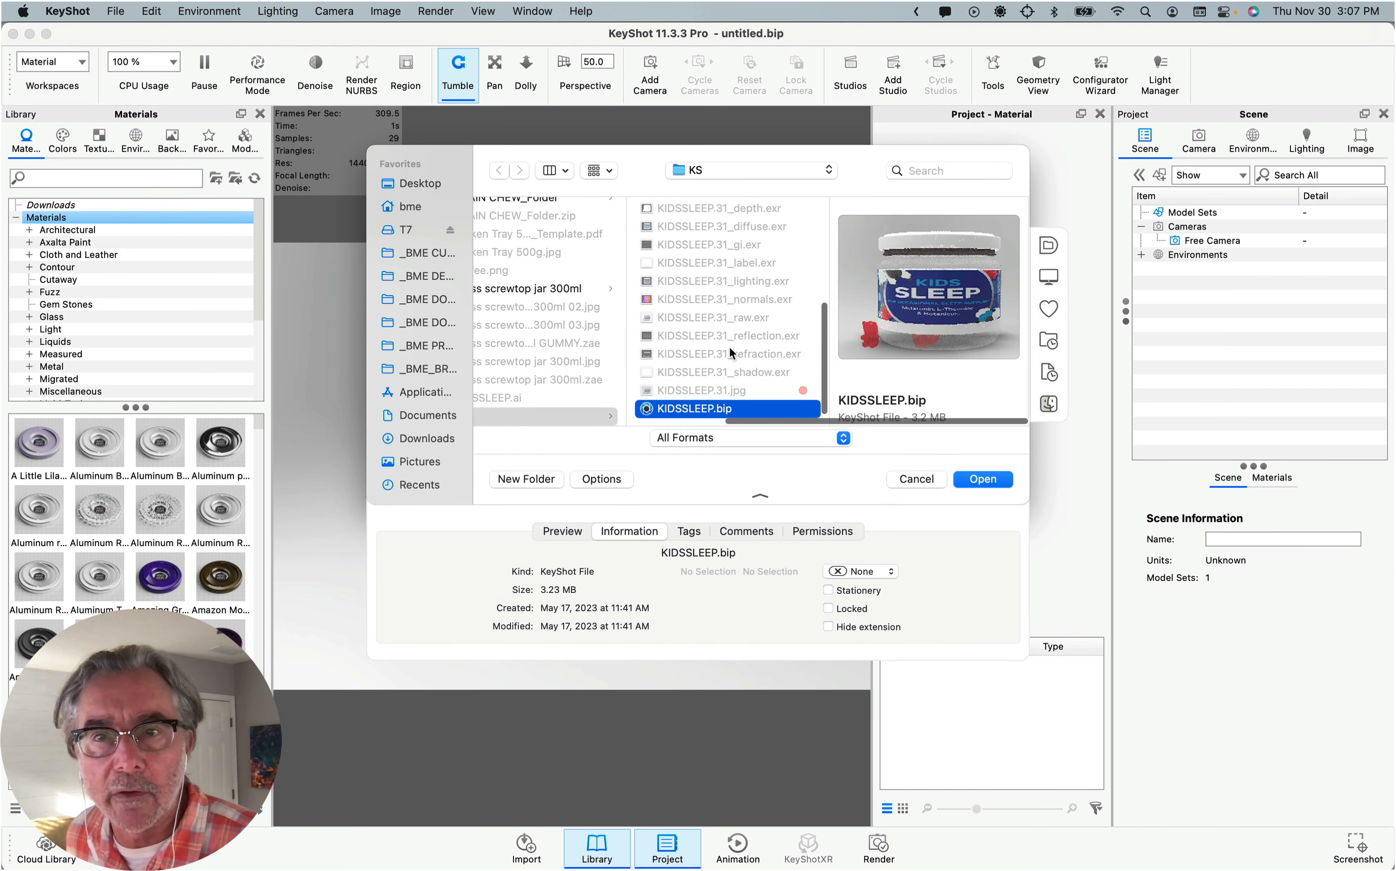
left_click(1050, 341)
left_click(1074, 362)
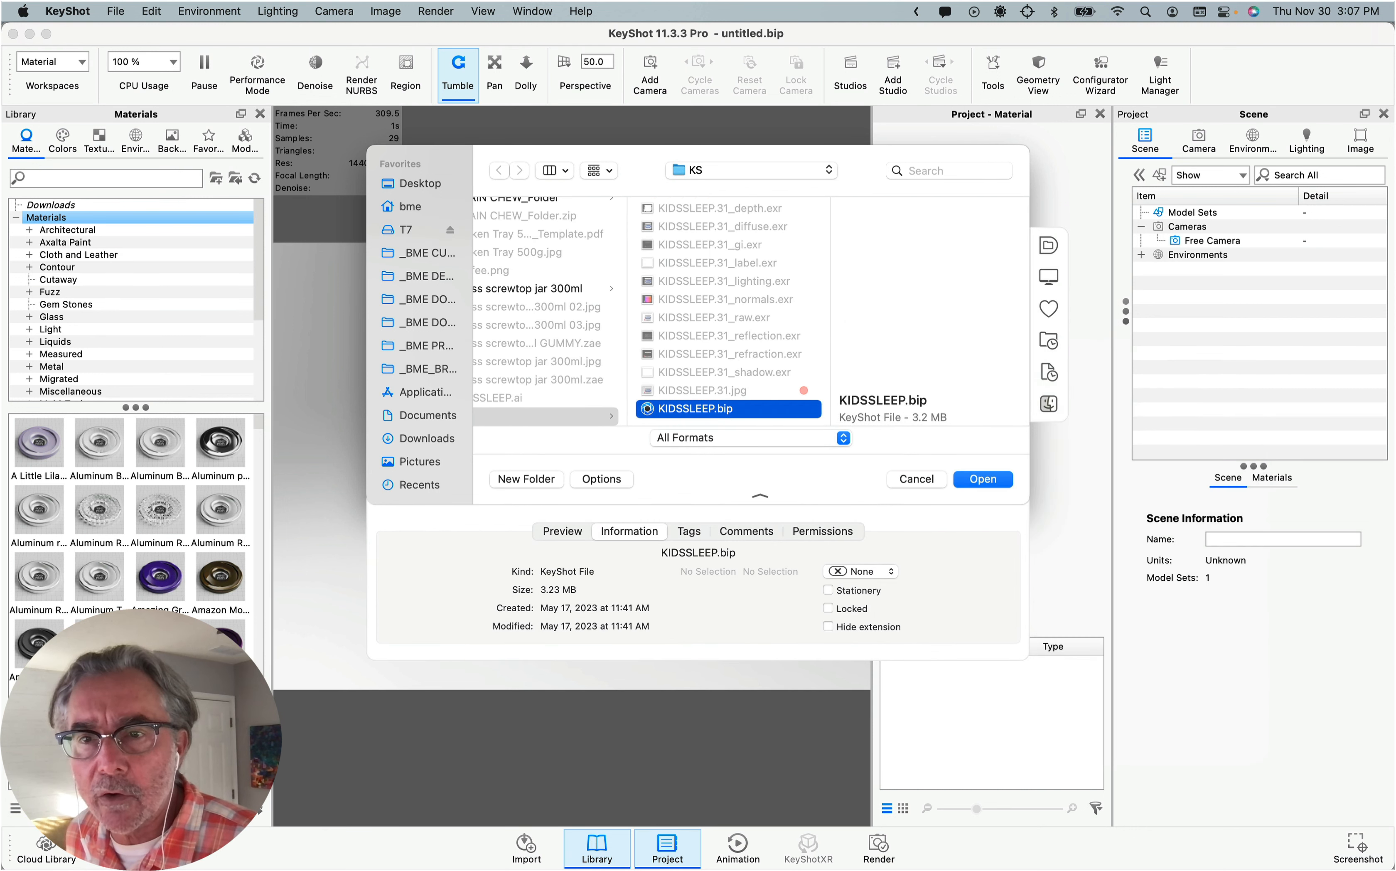
left_click(1049, 341)
left_click(1075, 380)
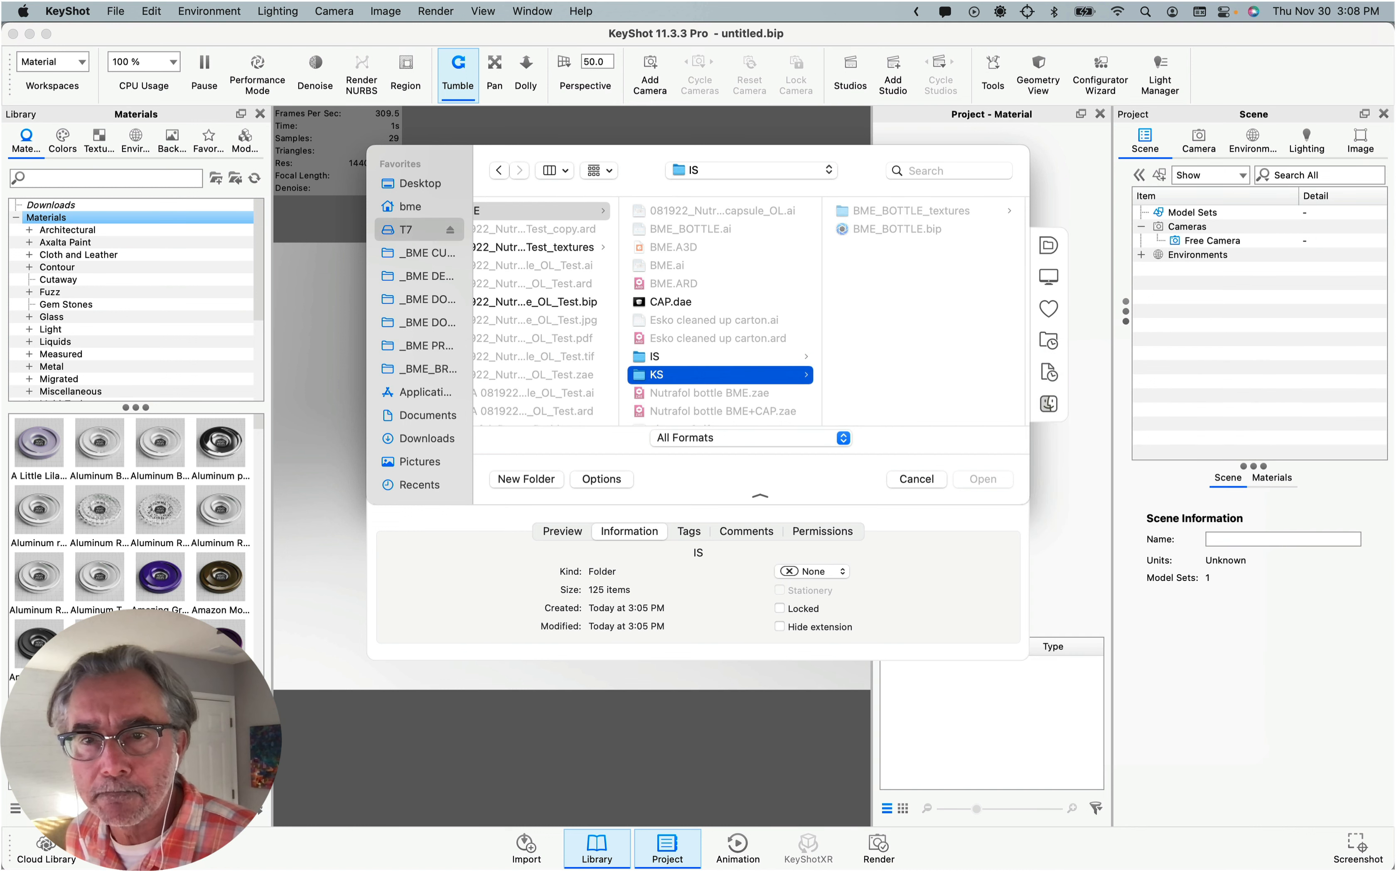
double_click(883, 227)
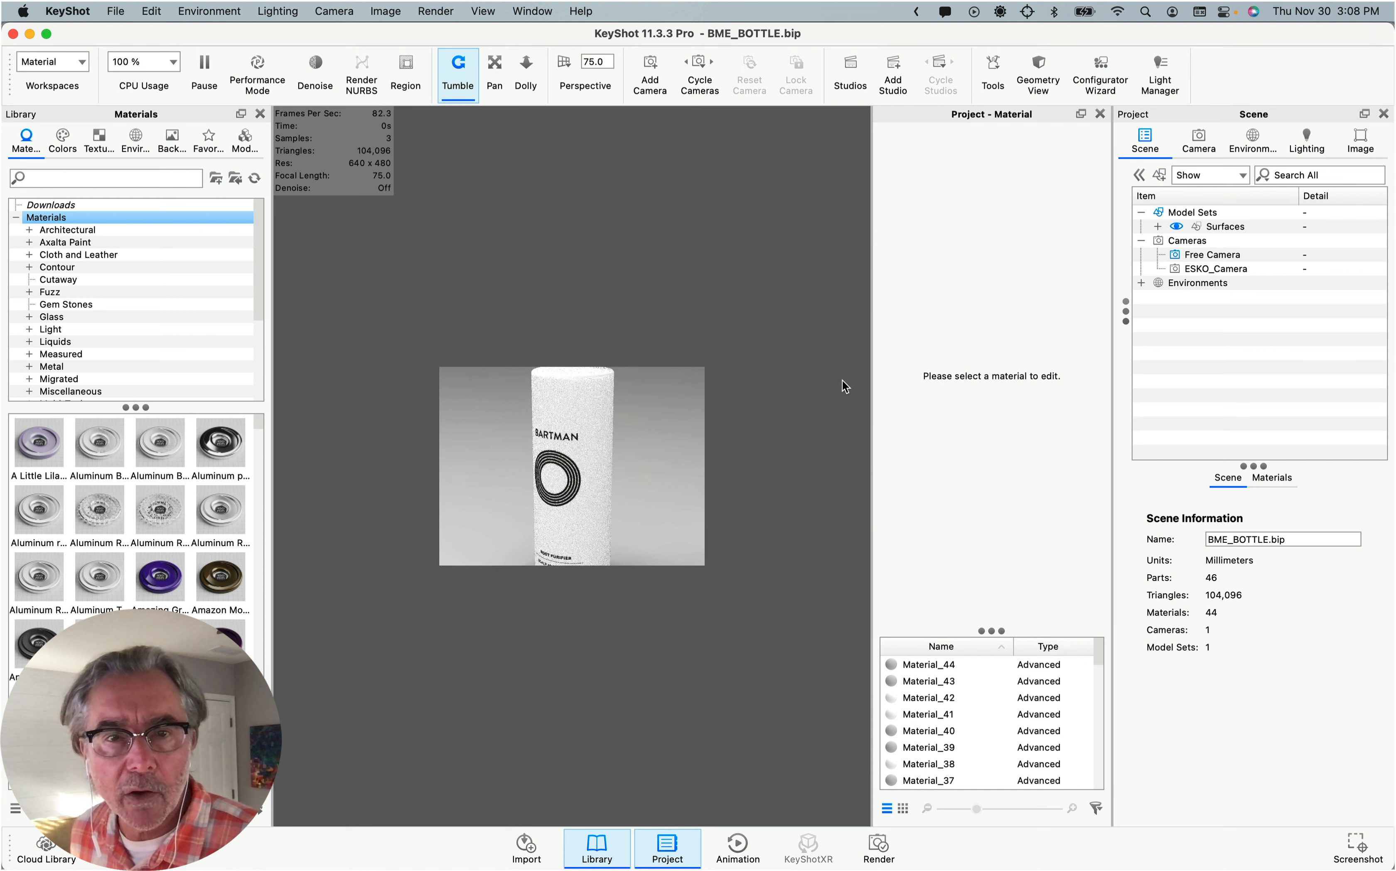
Set the image resolution to the portrait preset 1200 x 1600 and rotate the bottle slightly in the view.
left_click(1358, 138)
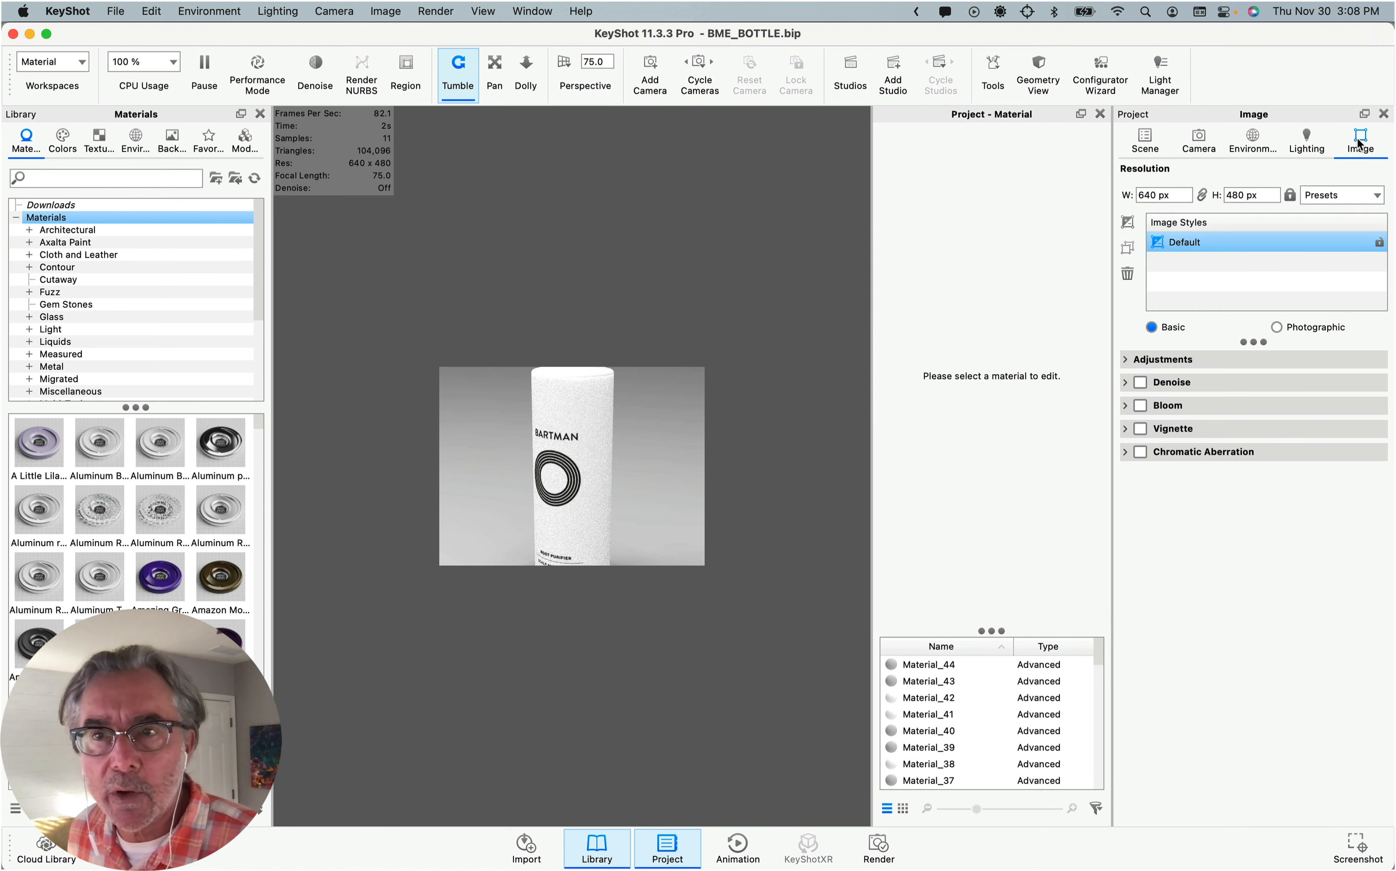
left_click(1349, 191)
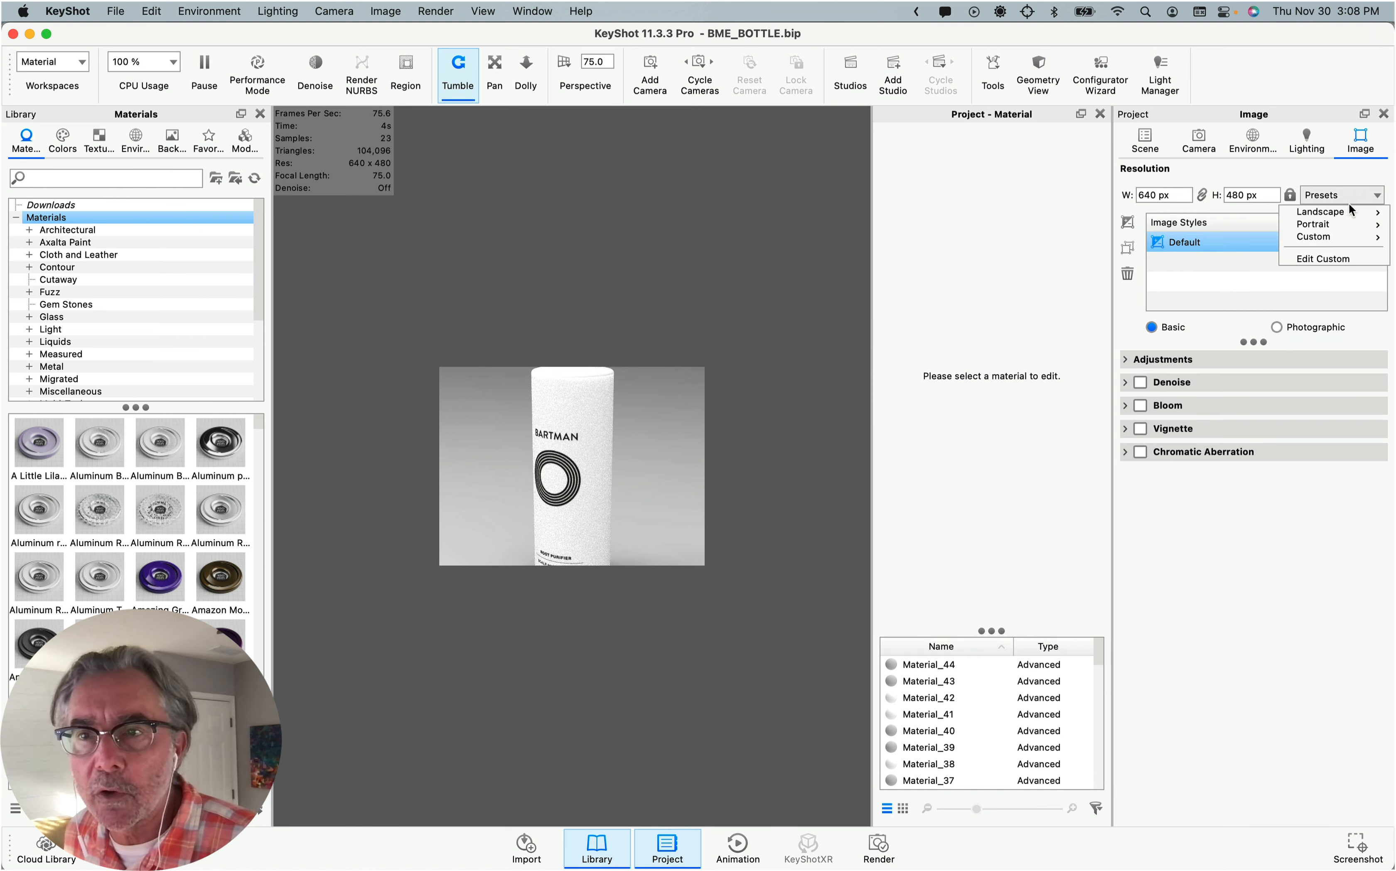
mouse_move(1347, 219)
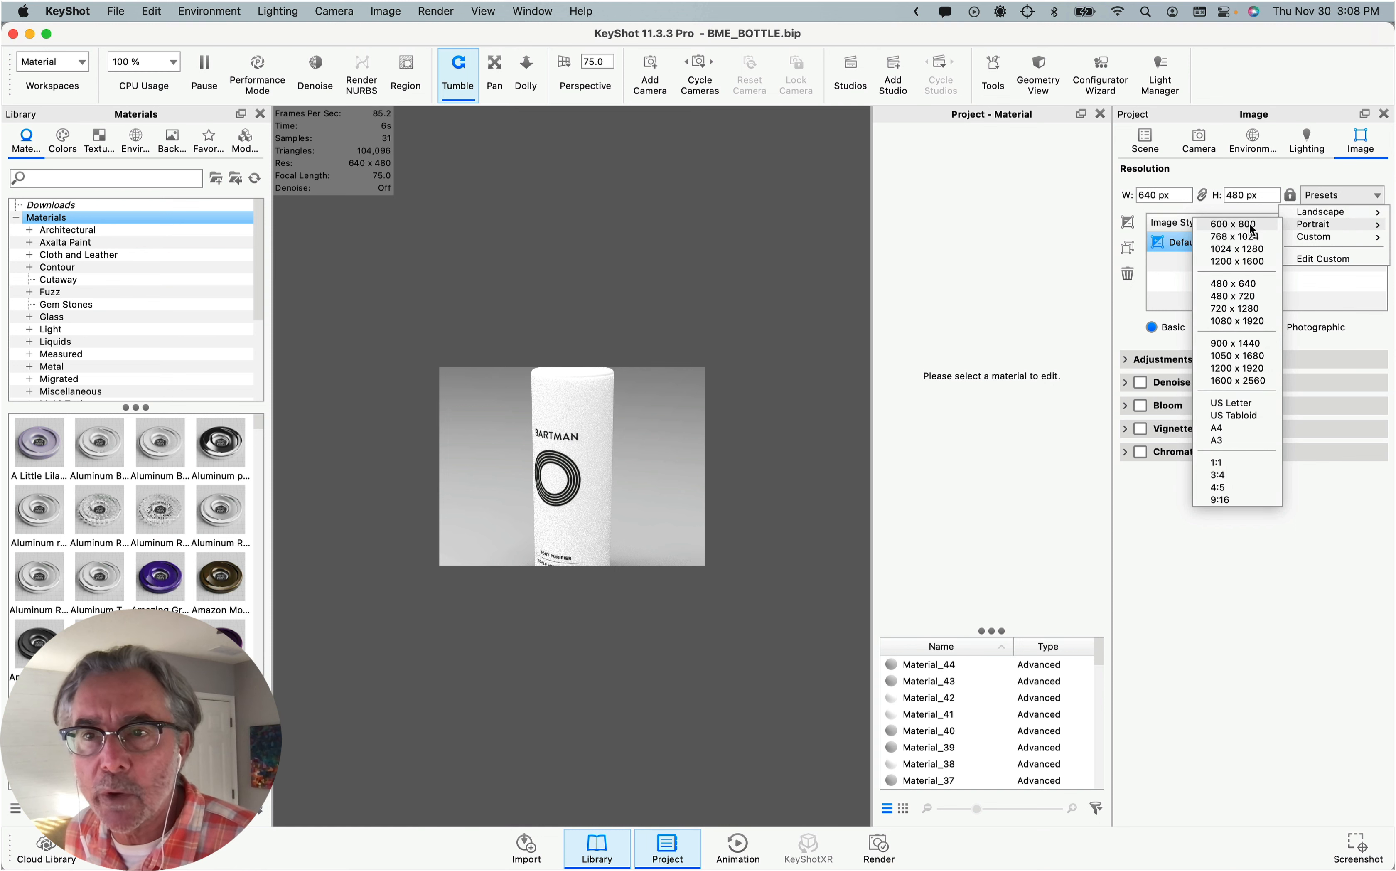
left_click(1244, 261)
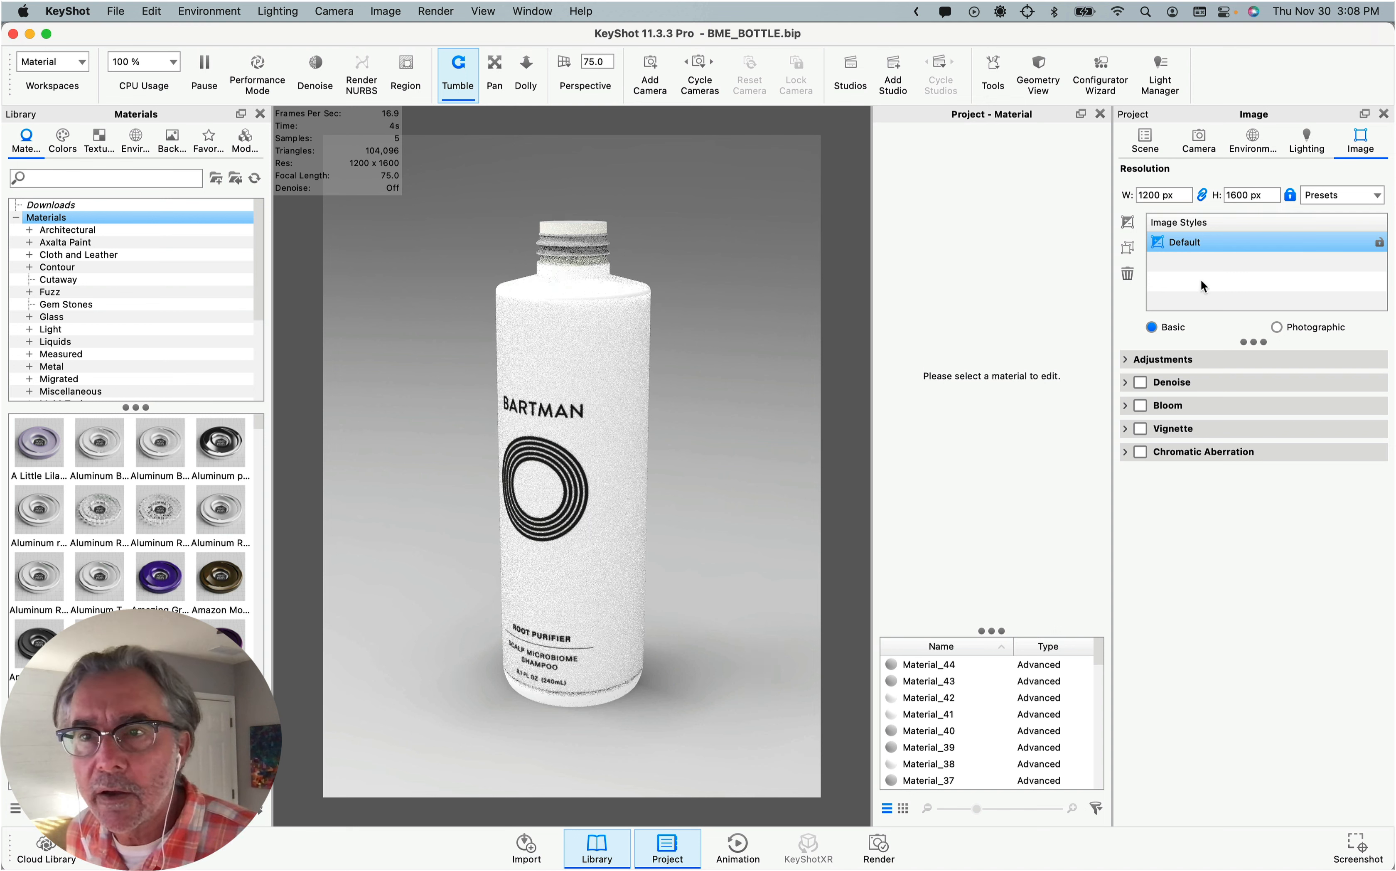
left_click_drag(597, 487, 574, 488)
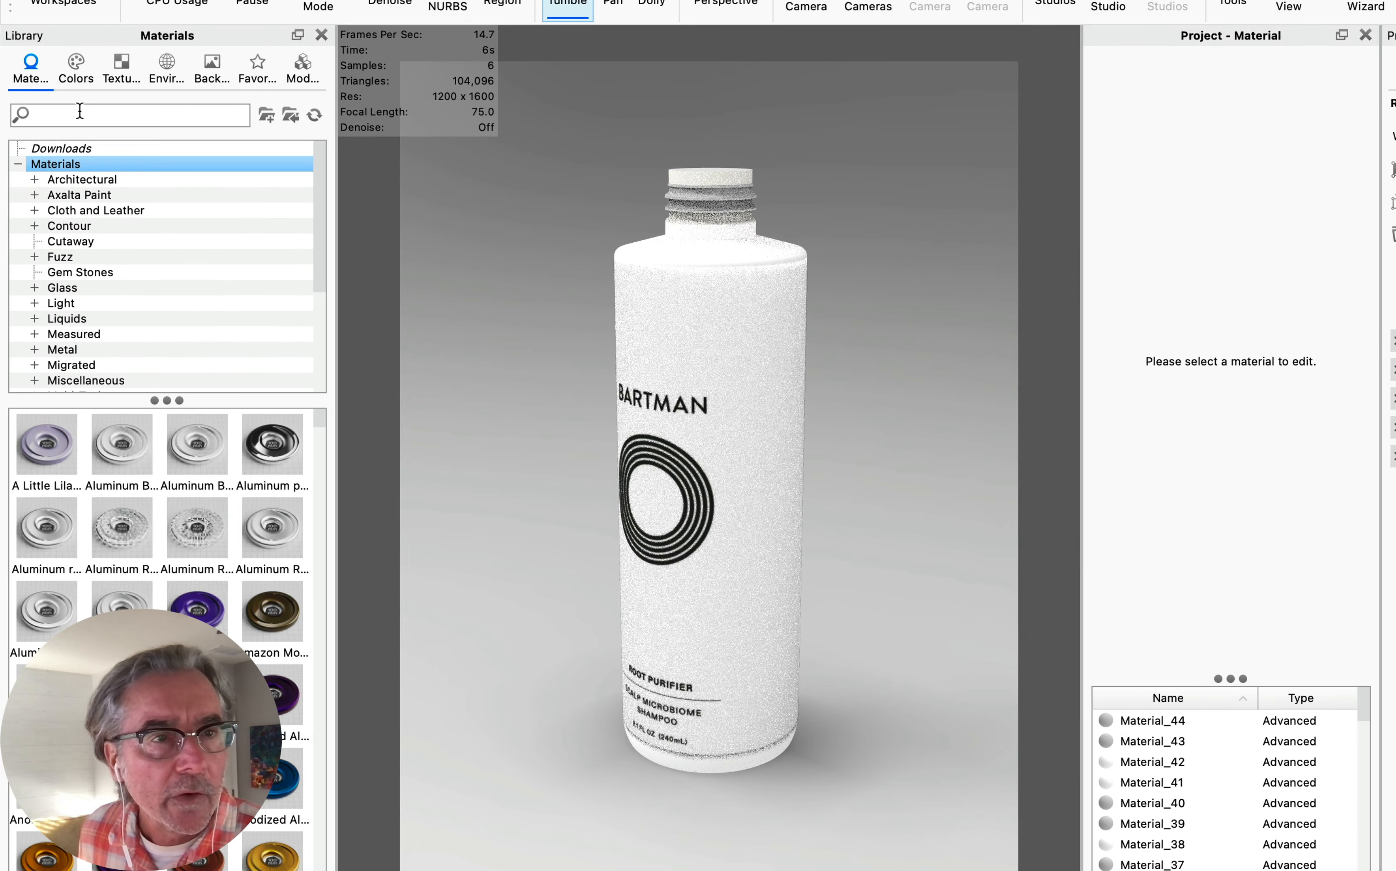
Search the material library for plastic.
left_click(66, 175)
type("plasti")
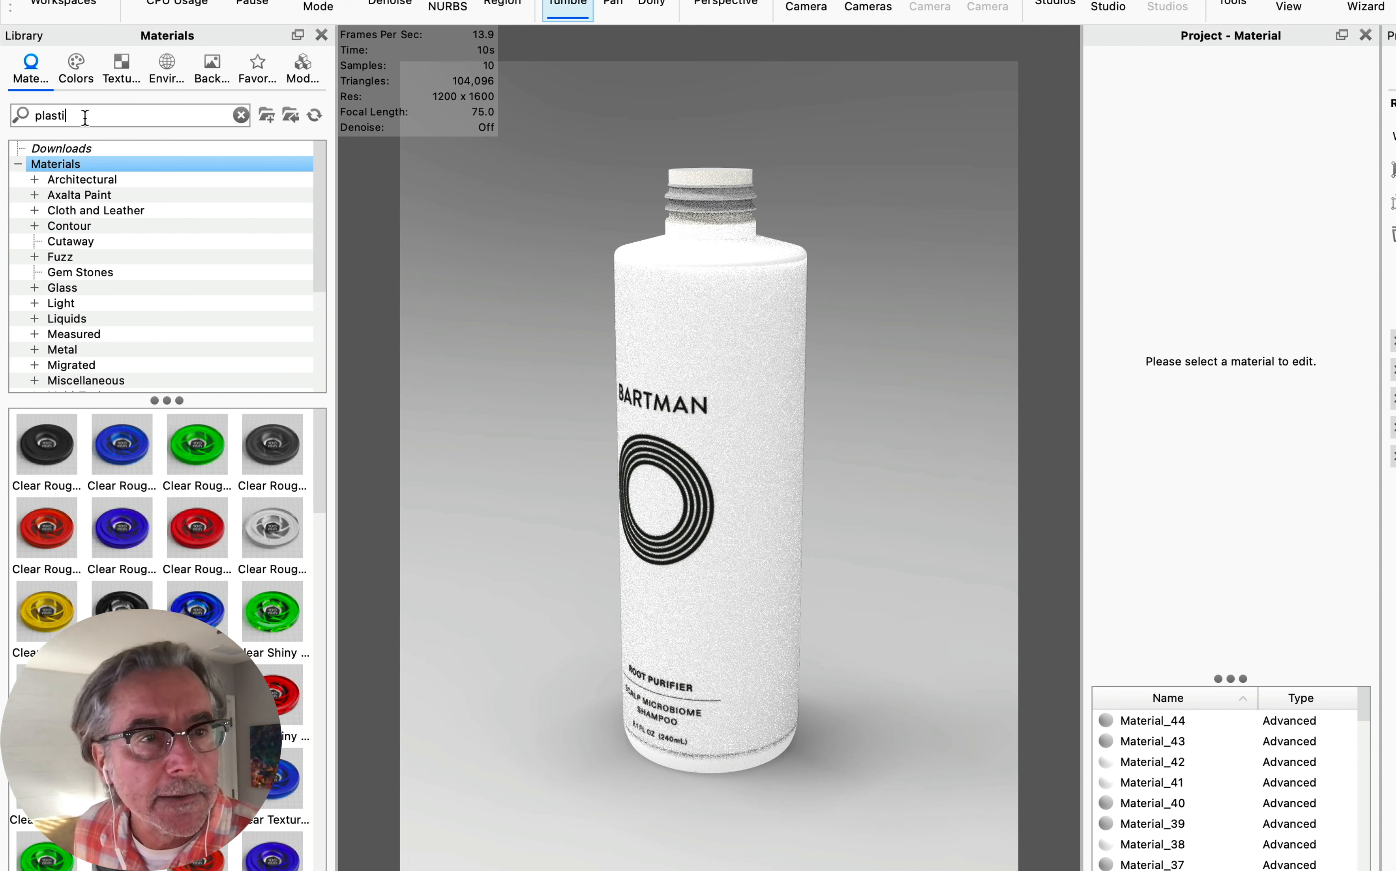
type("c")
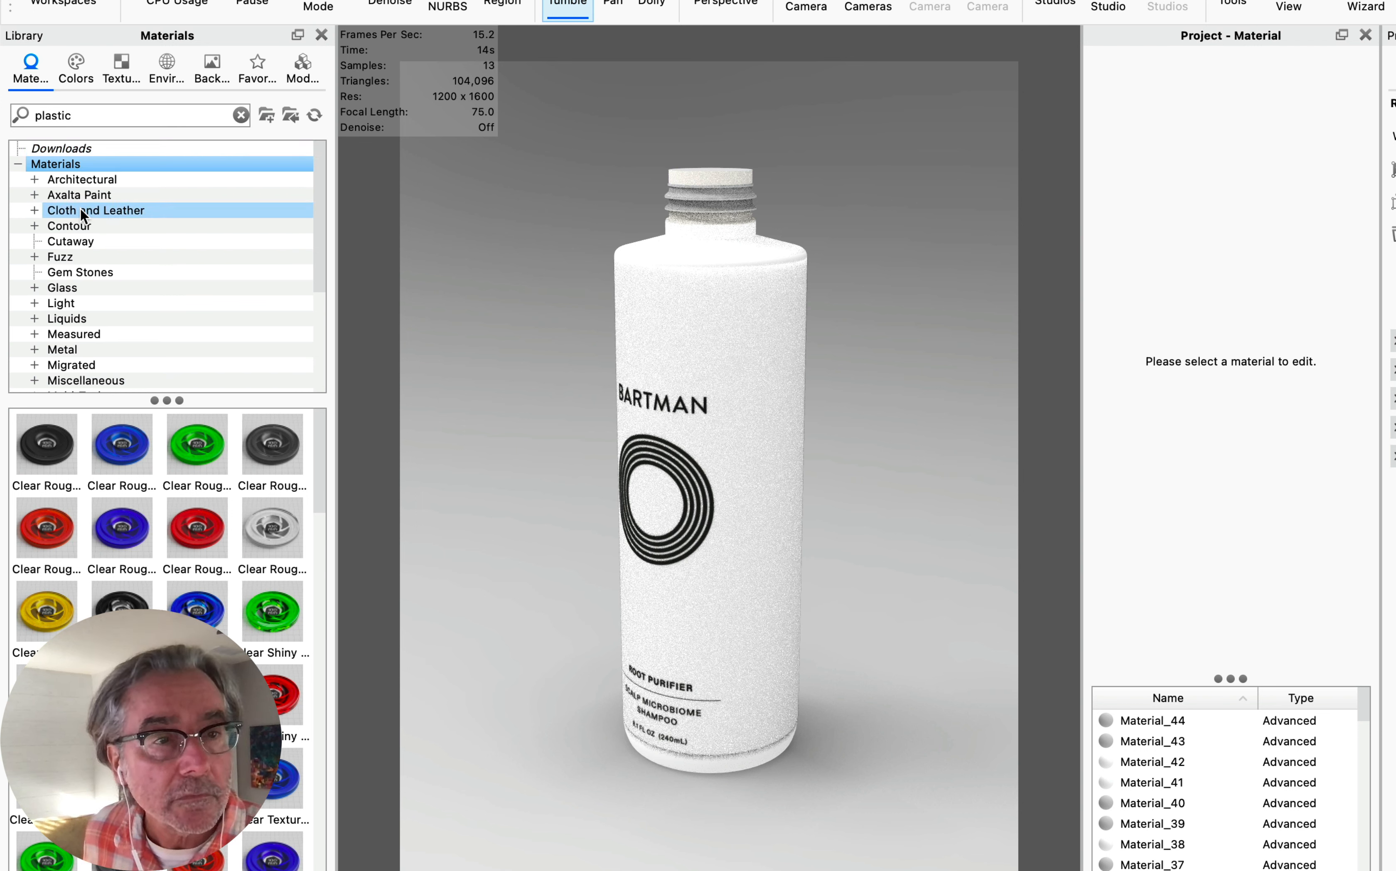
Try a white Paint Gloss material from the Paint category on the bottle body, and undo it.
scroll(82, 260, "down", 5)
left_click(80, 308)
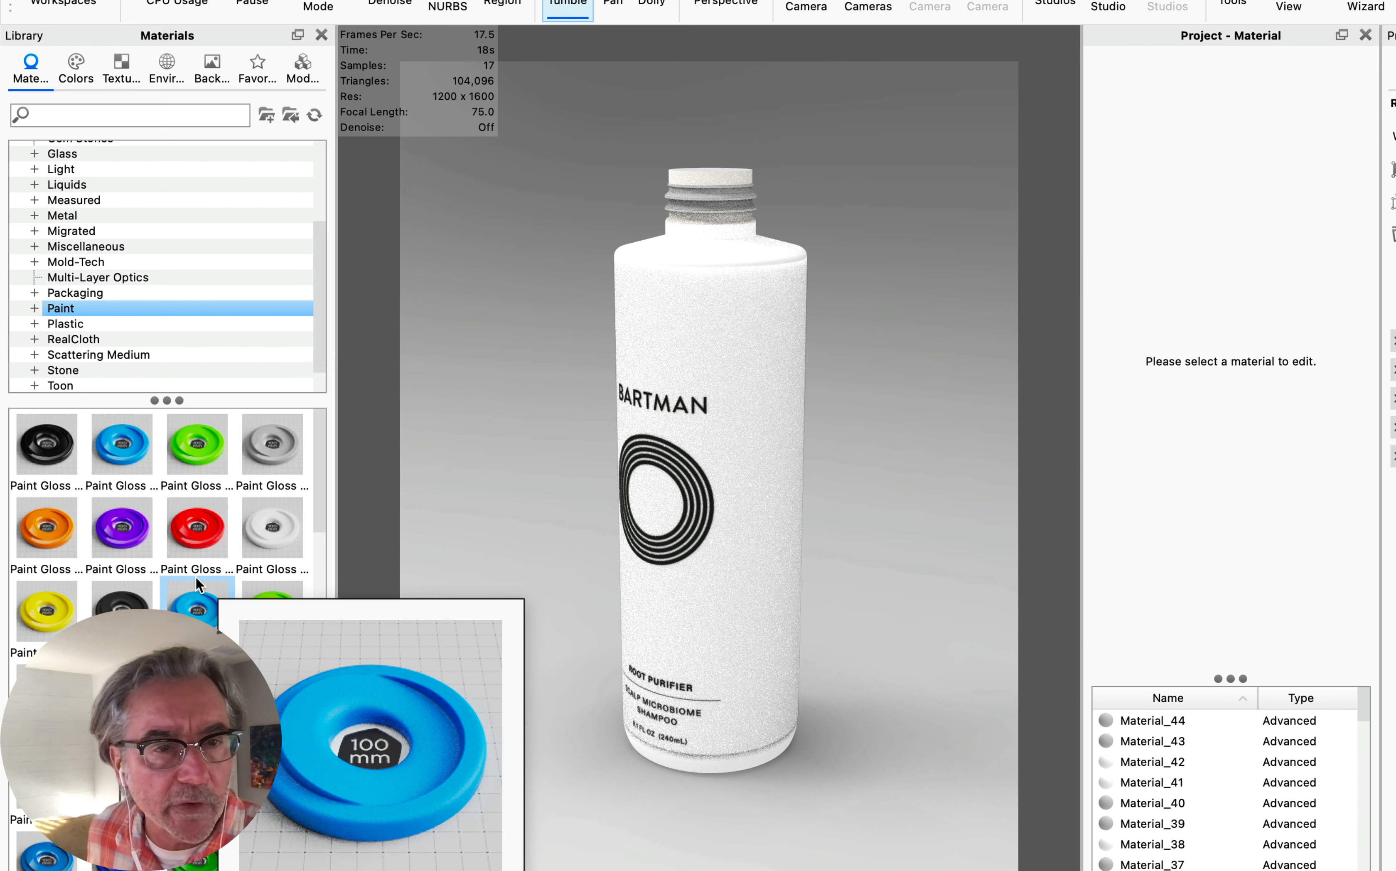
left_click_drag(276, 530, 642, 278)
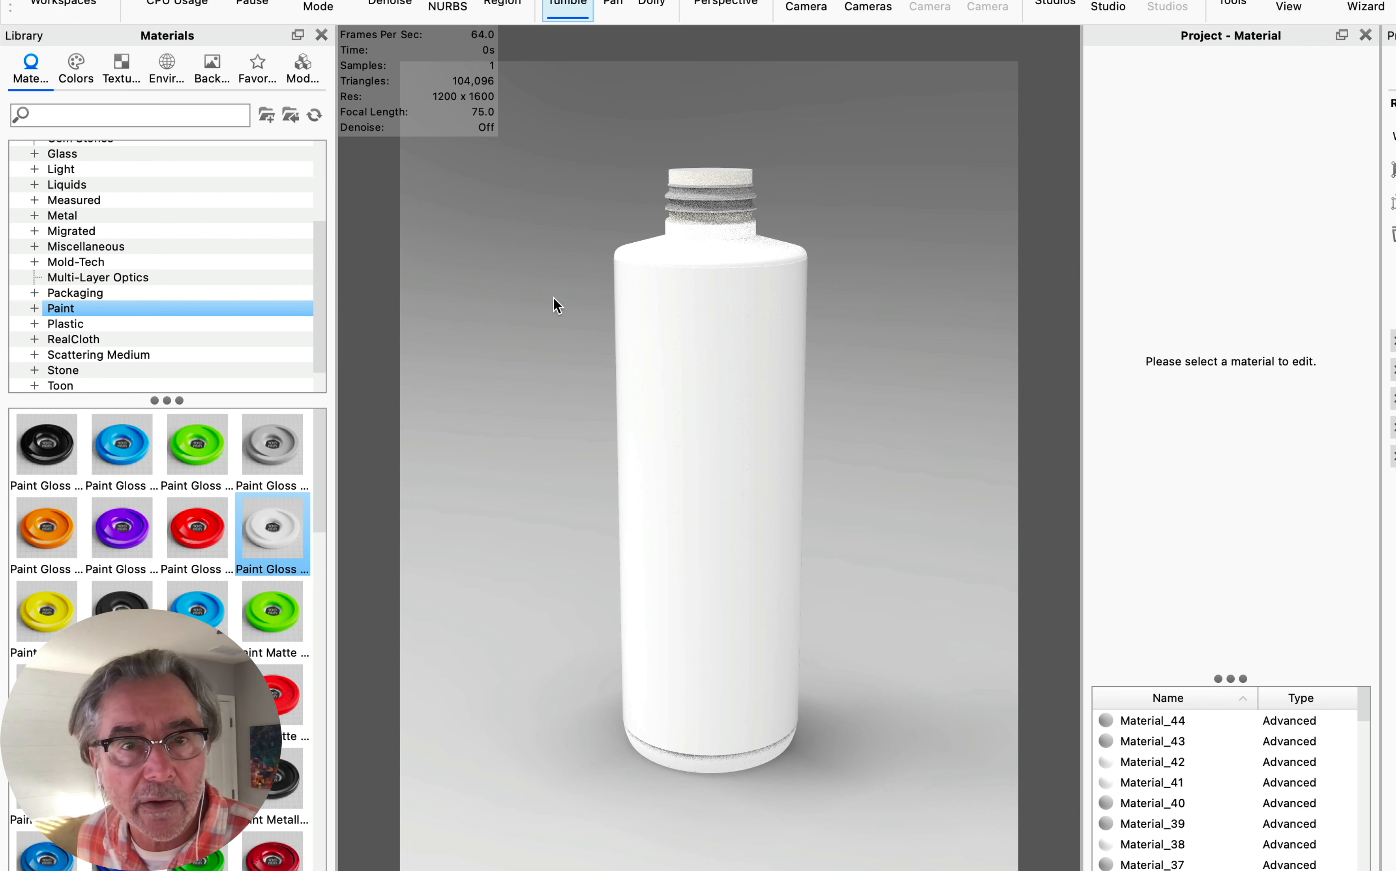
key("super+z")
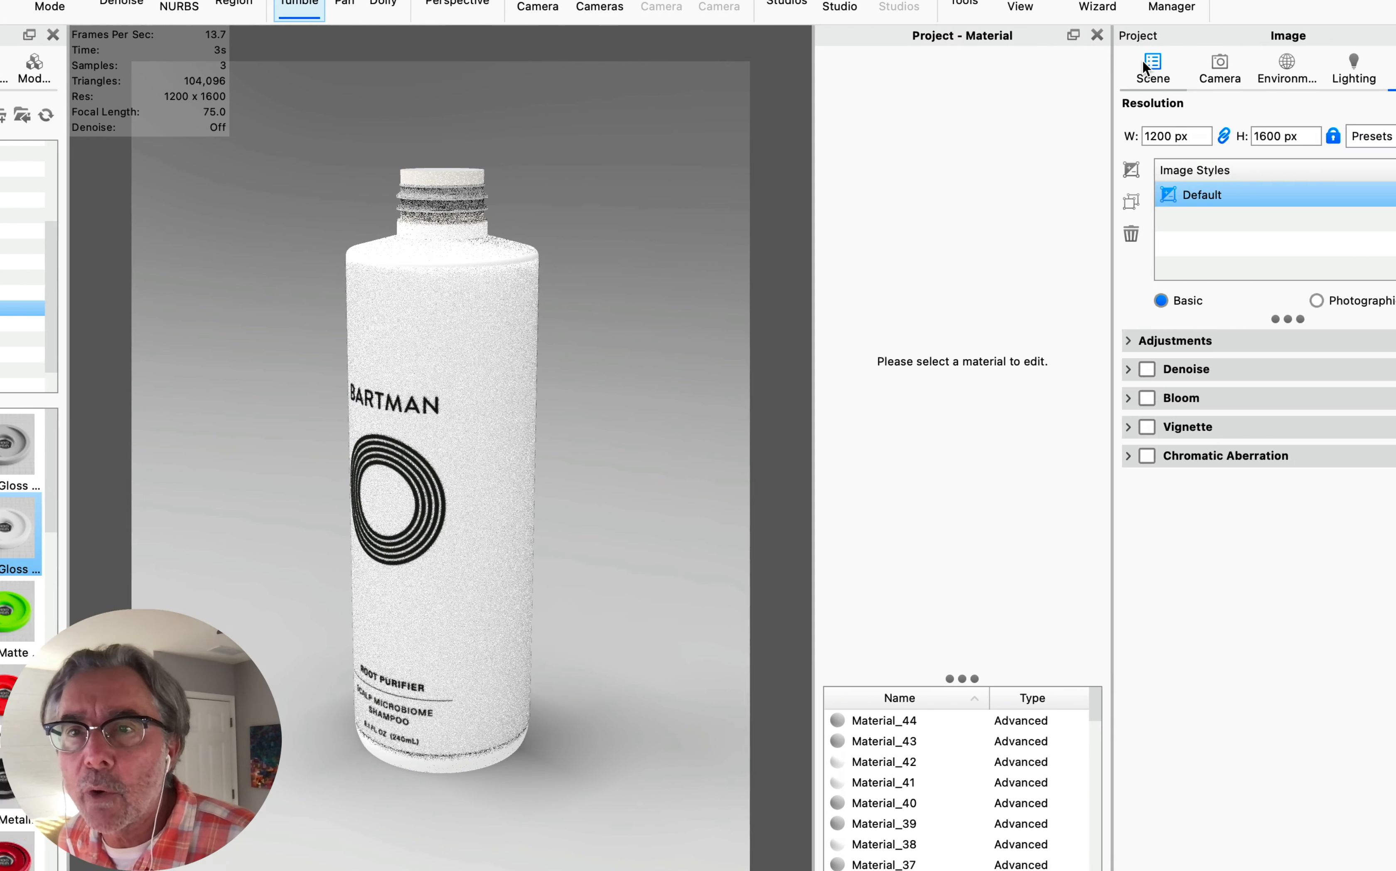
Expand the Surfaces group in the scene tree and examine the bottle's individual surfaces and their assigned materials.
left_click(1142, 58)
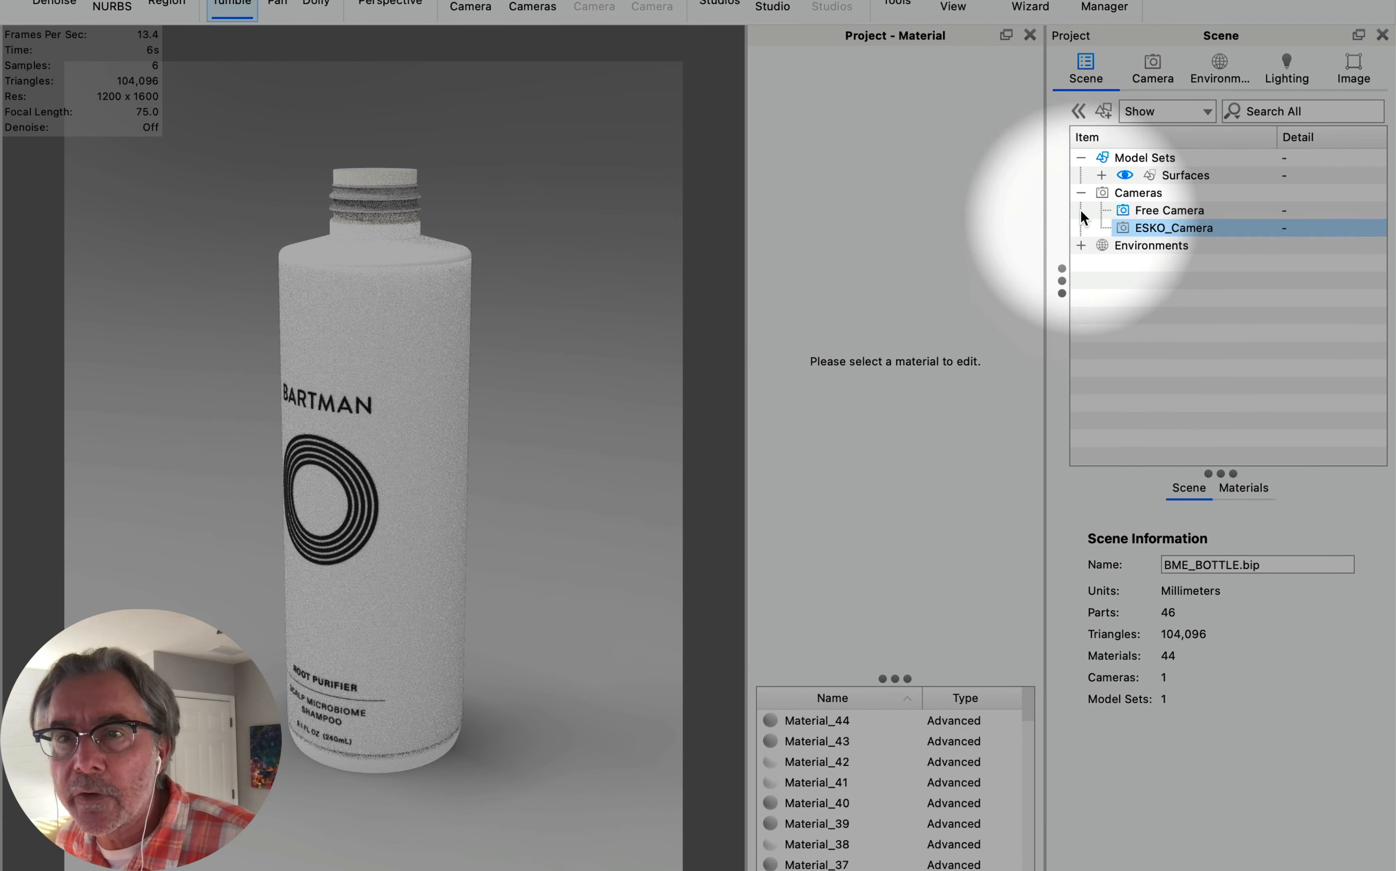
right_click(1098, 173)
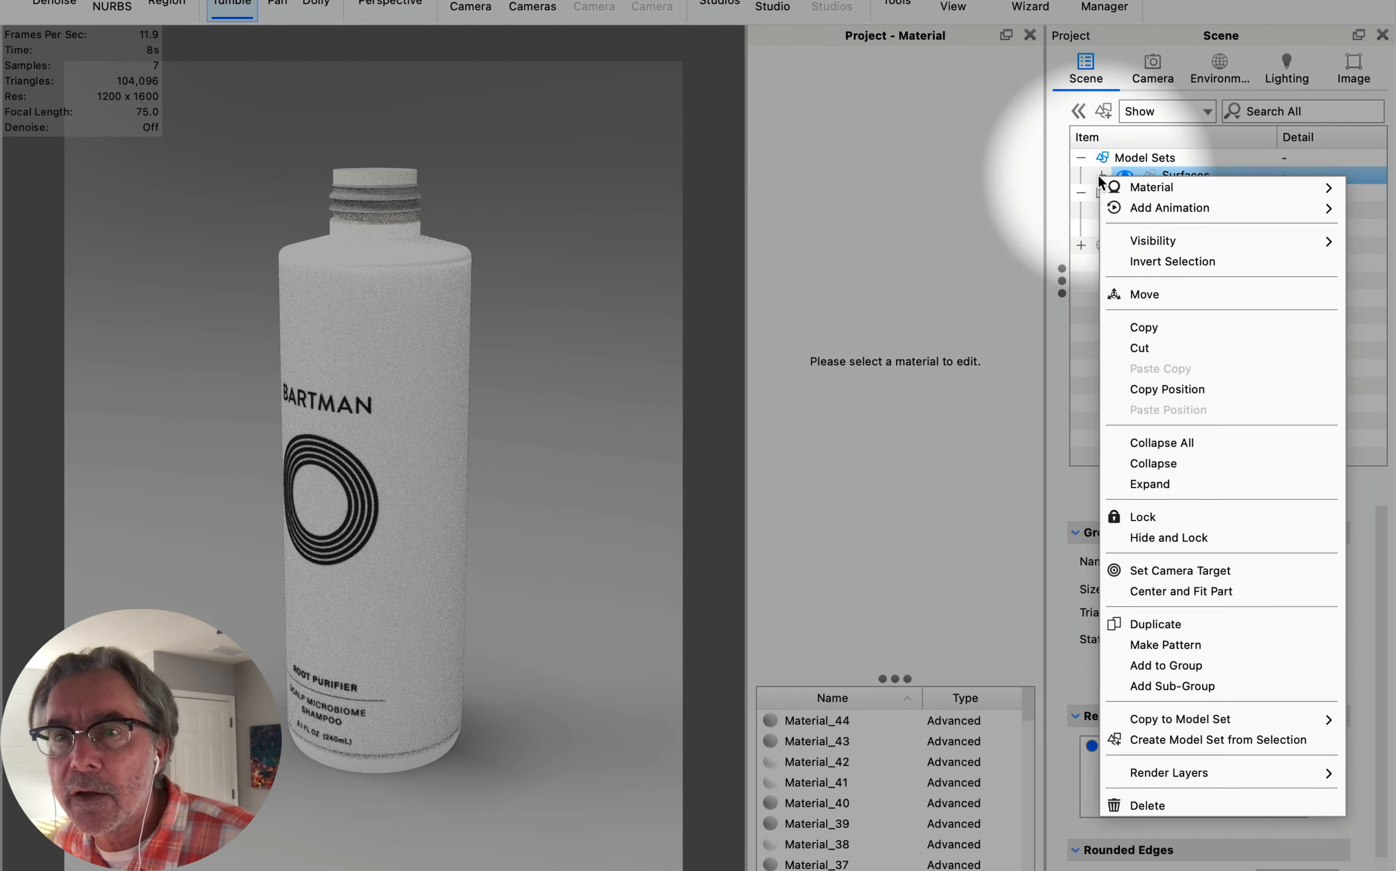
left_click(1097, 175)
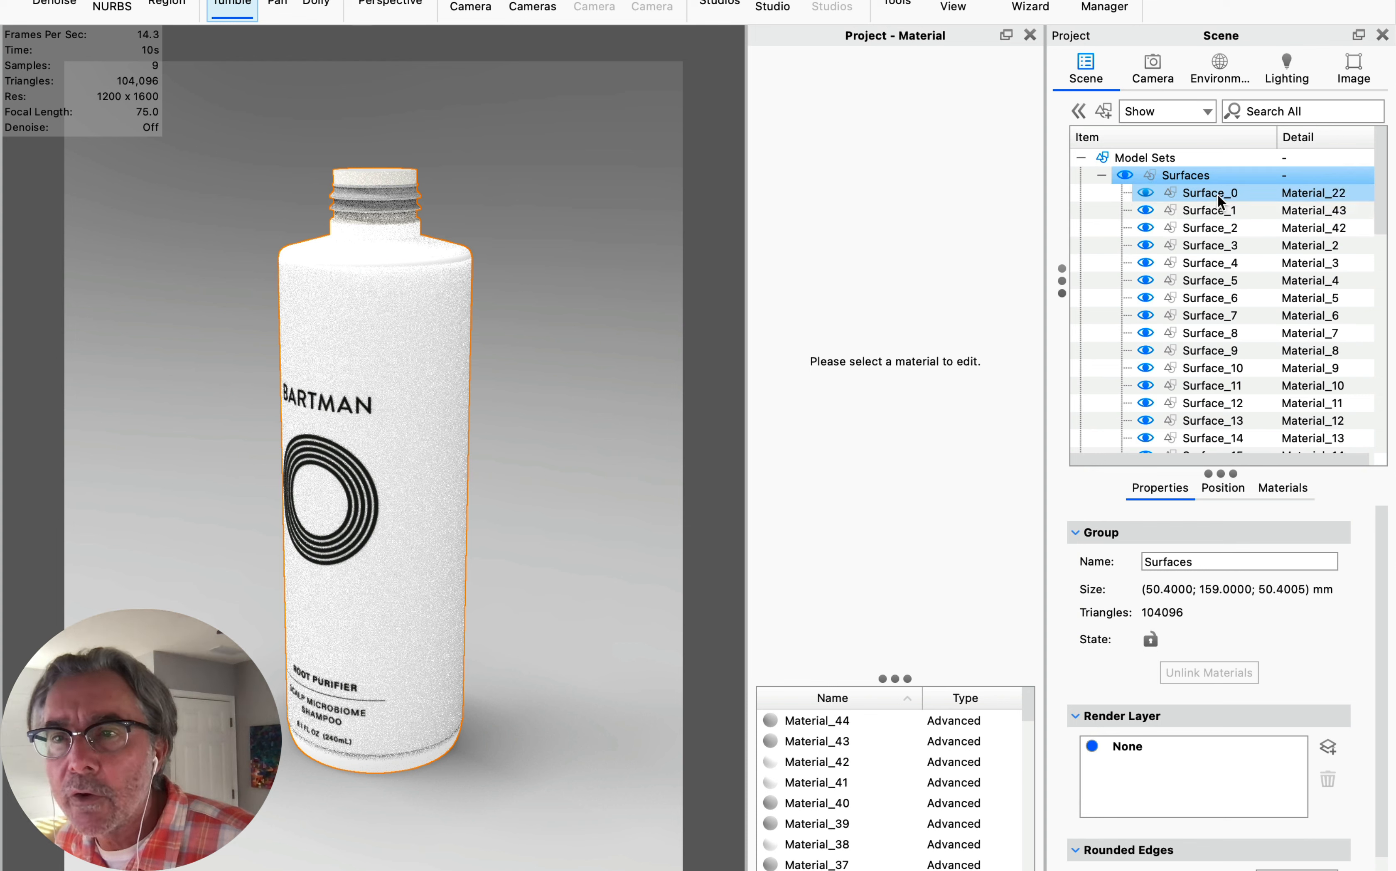
mouse_move(1214, 259)
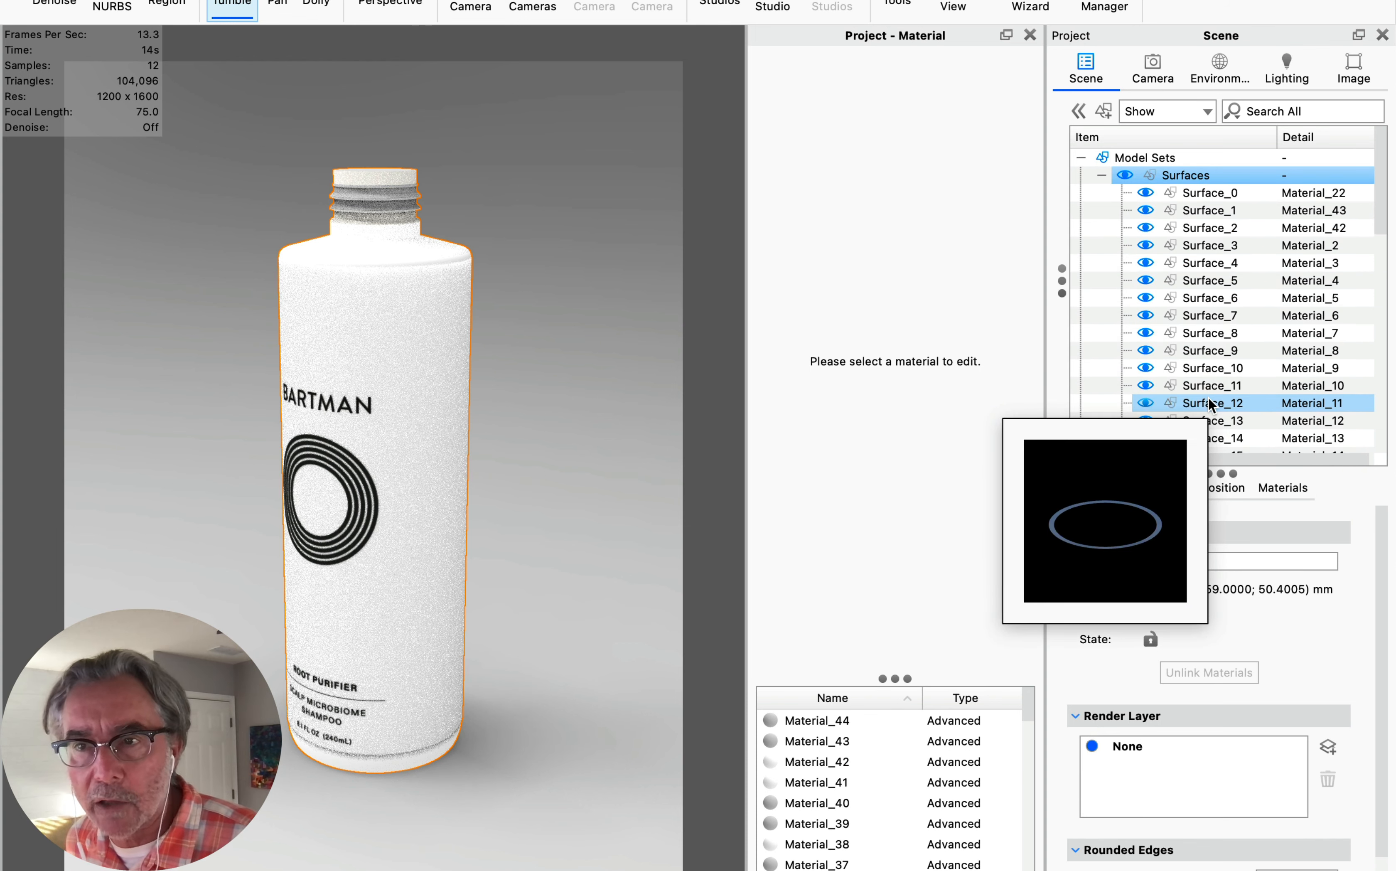
scroll(1208, 398, "down", 6)
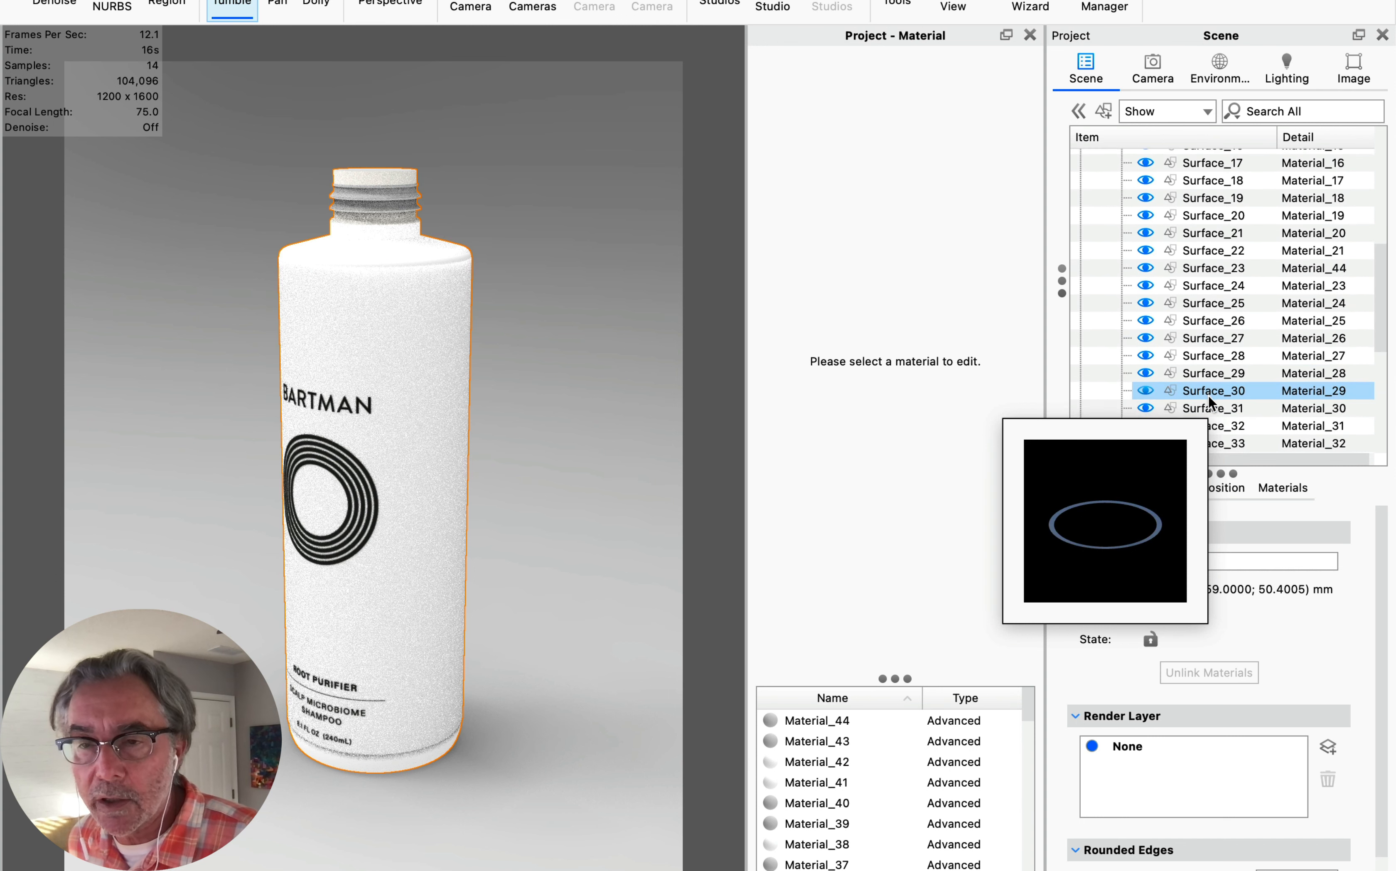
scroll(1207, 395, "down", 5)
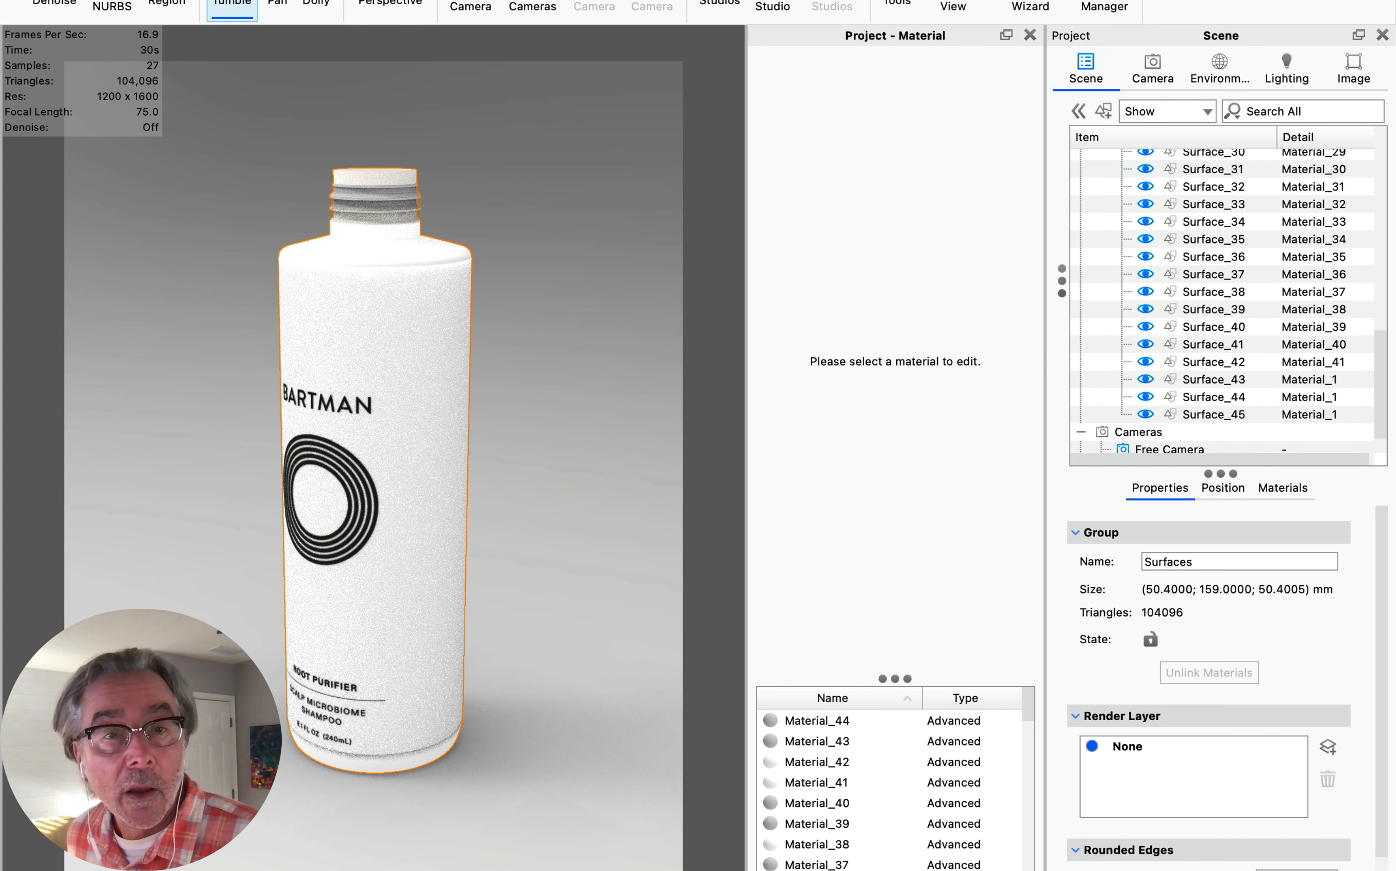
Switch back to Illustrator and examine Studio's Image Sequence export settings, closing them without exporting.
key("super+Tab")
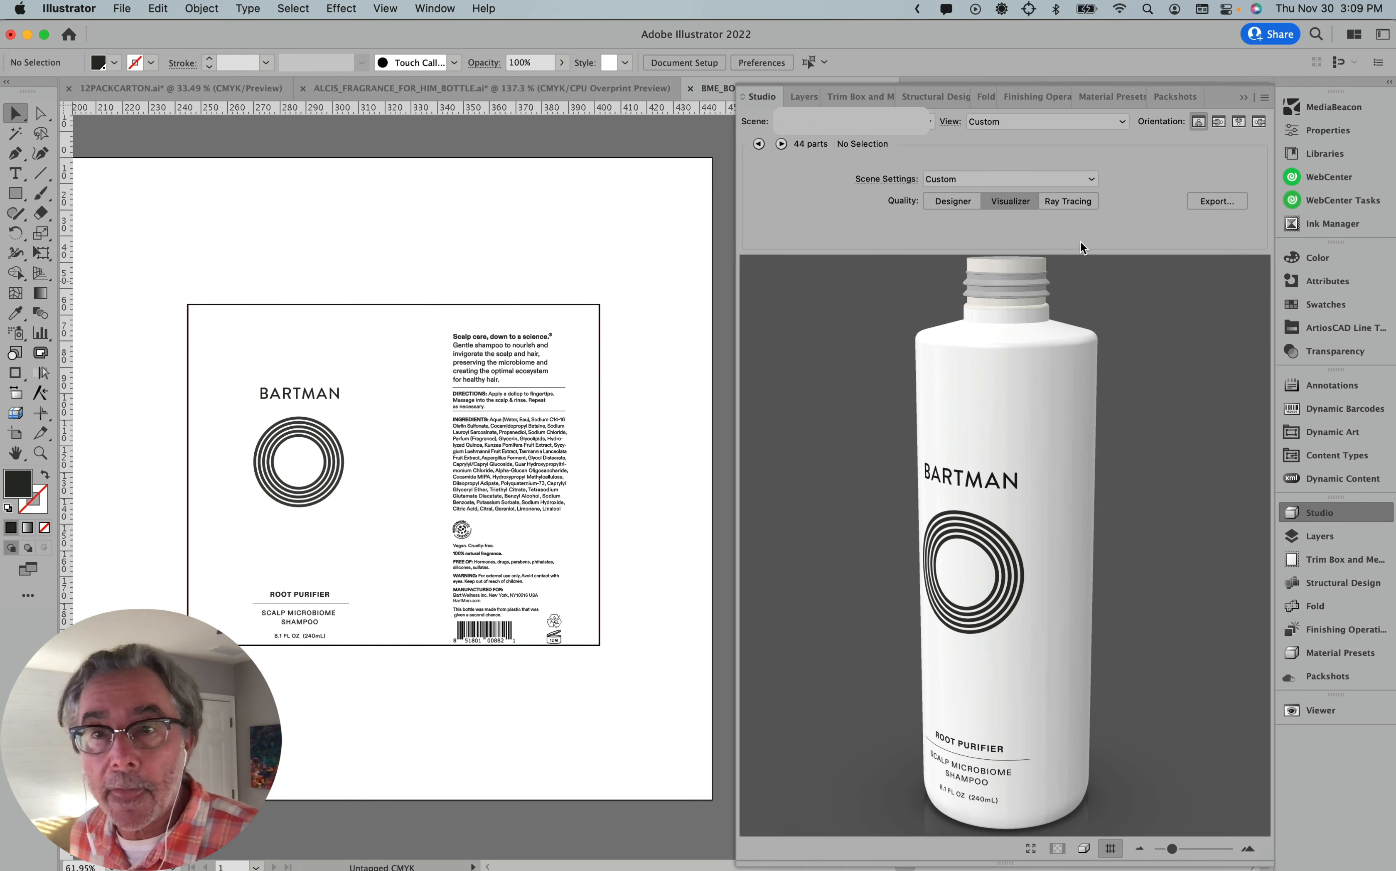
left_click(1211, 201)
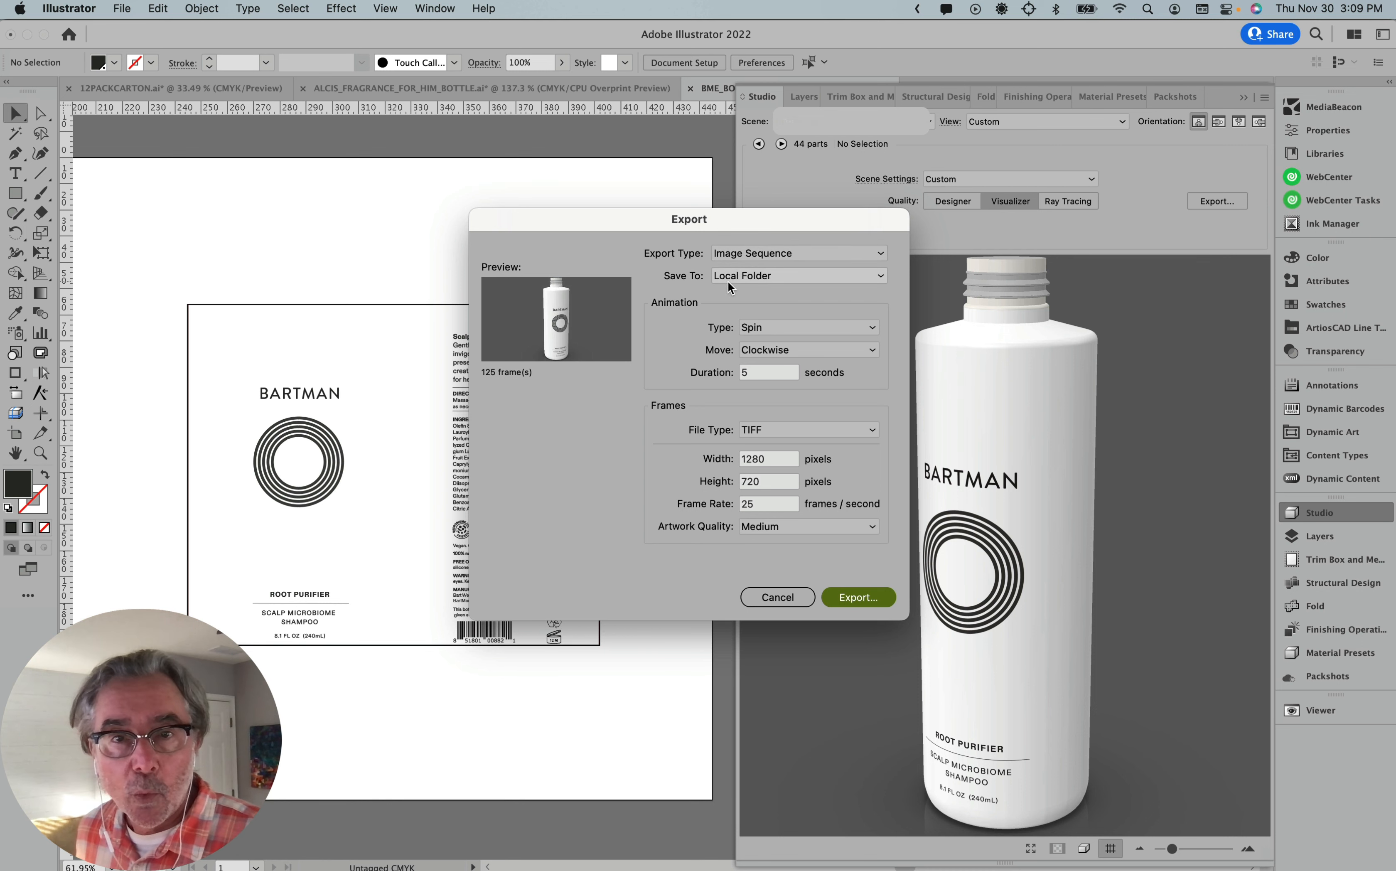
left_click(797, 599)
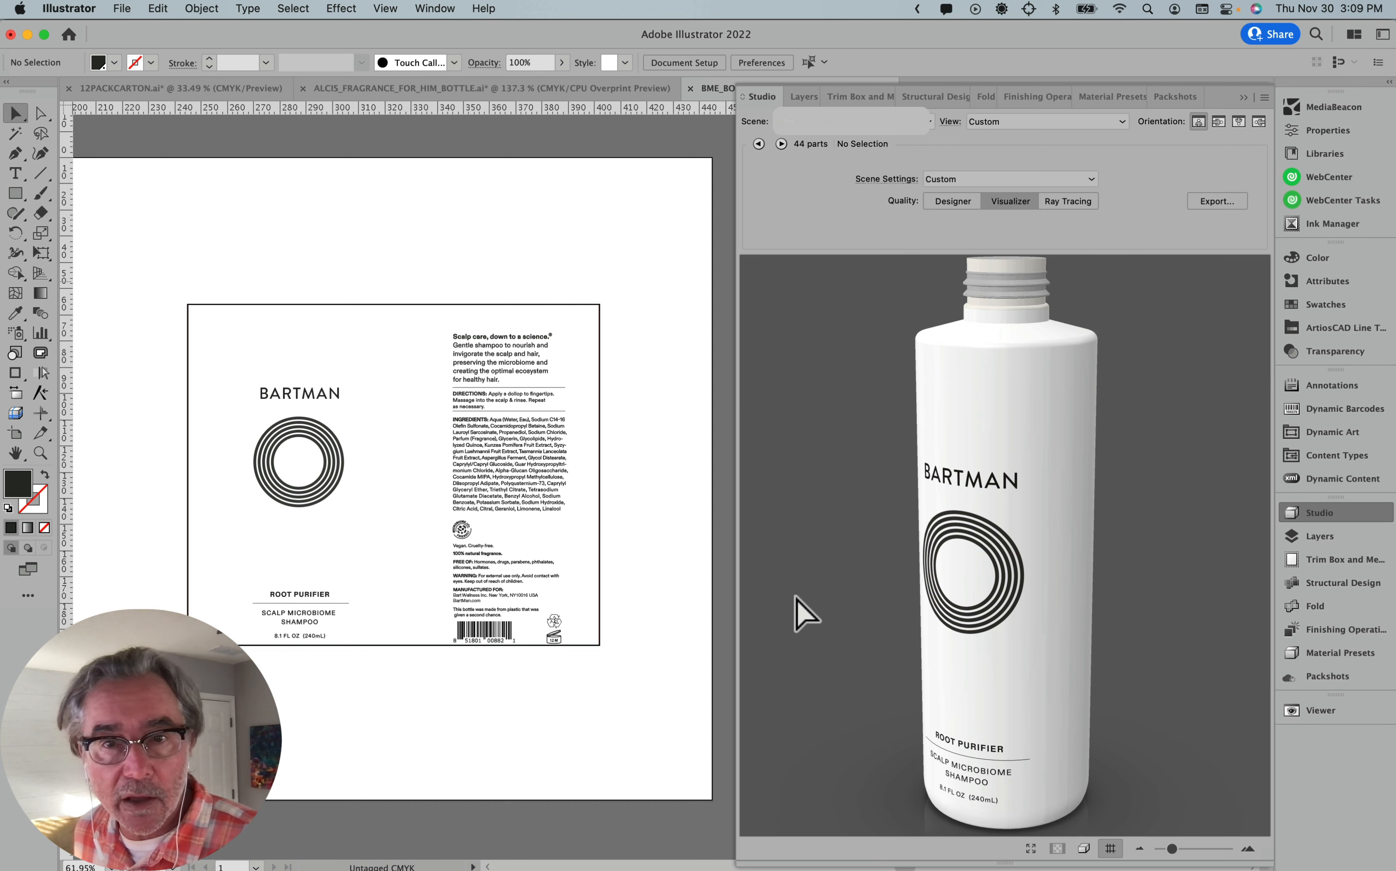
Switch to Photoshop and open Frame000.tif as a single image.
key("super+Tab")
key("super+Tab")
key("super+Tab")
key("super+Tab")
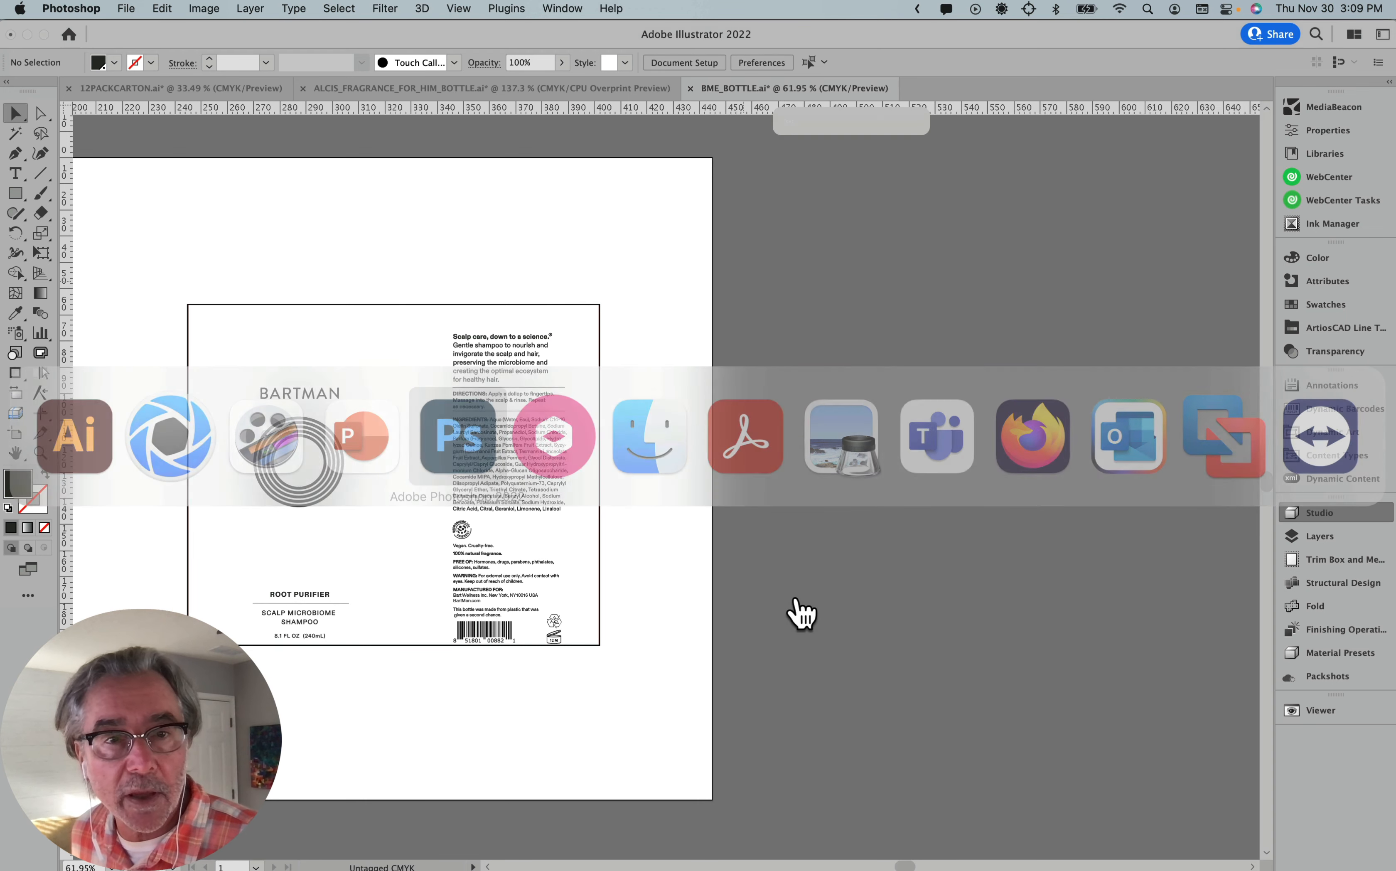
left_click(126, 9)
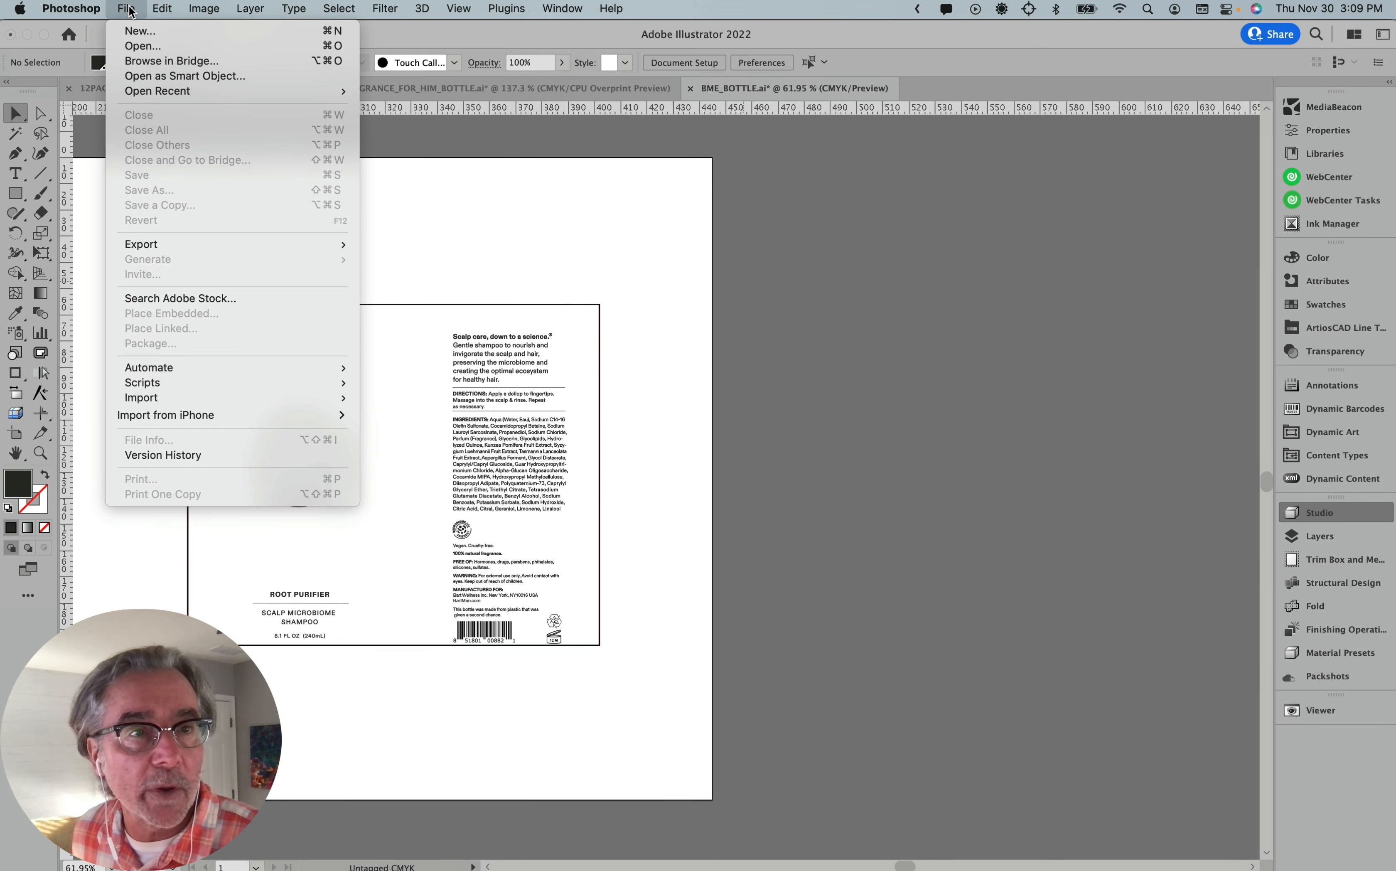
left_click(137, 46)
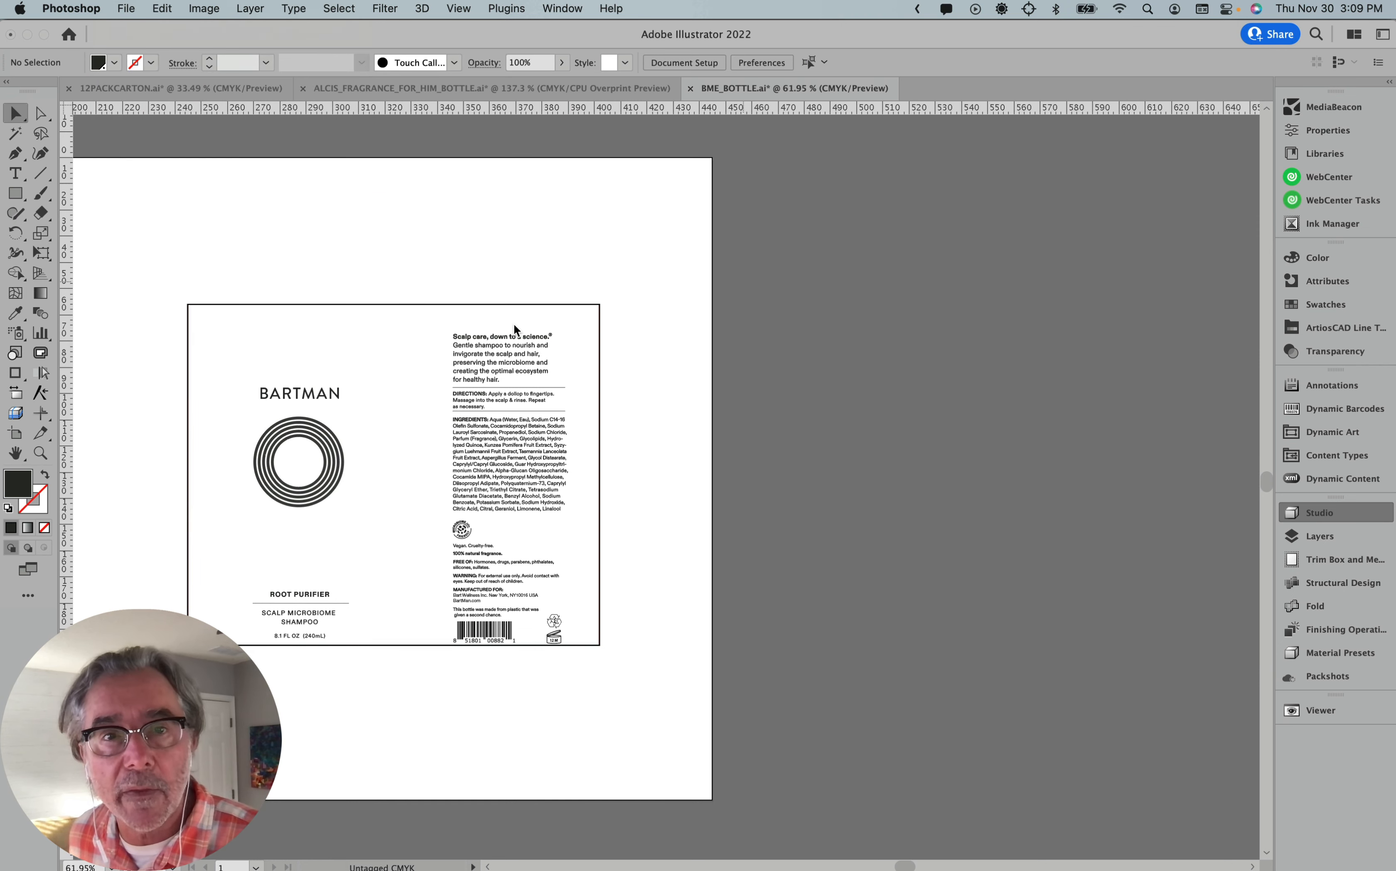
left_click(1041, 650)
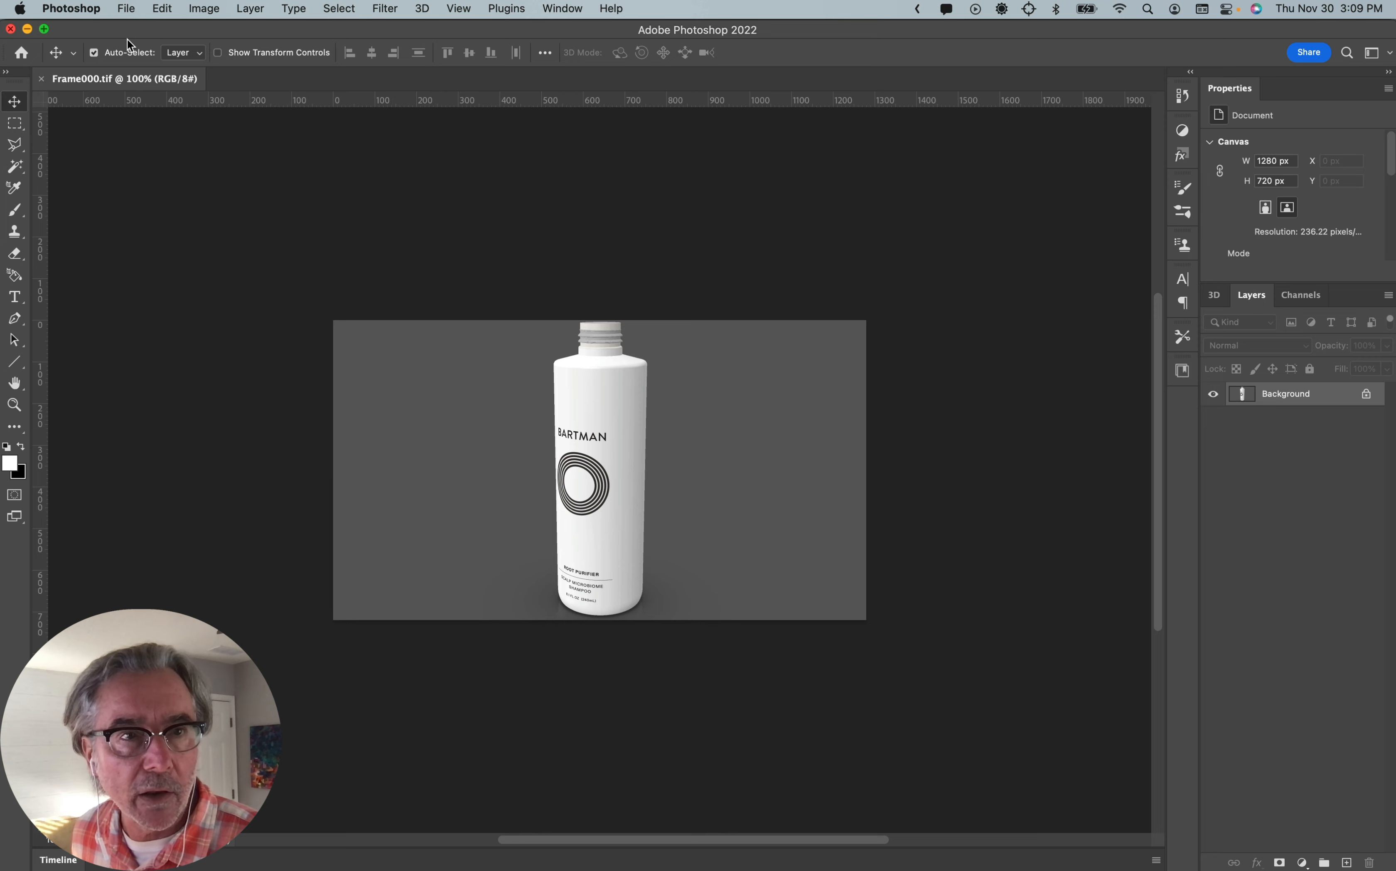
Open the TIFF frames in the IS folder as an image sequence, starting from Frame000.tif.
left_click(126, 8)
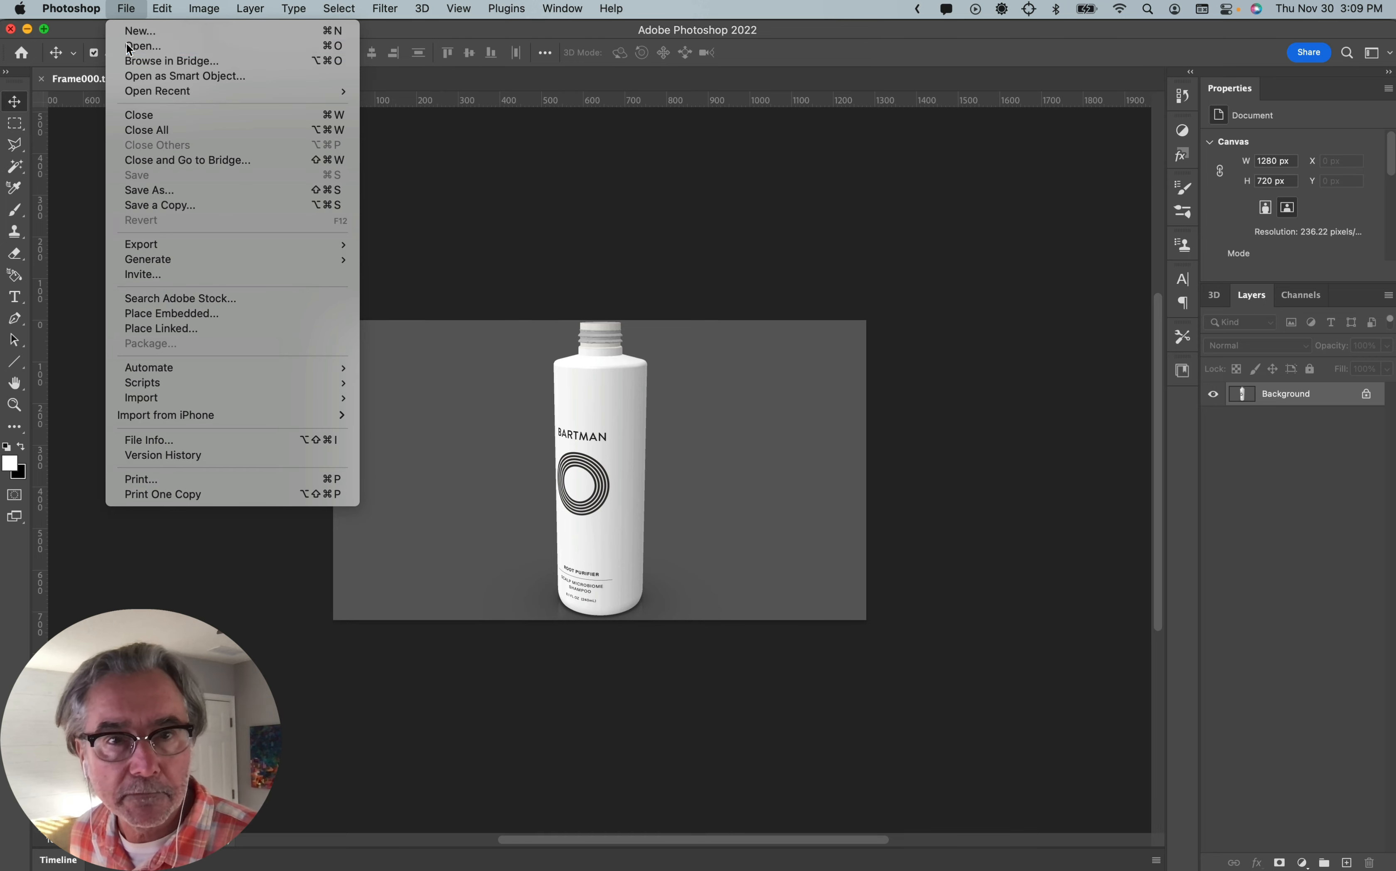
left_click(128, 46)
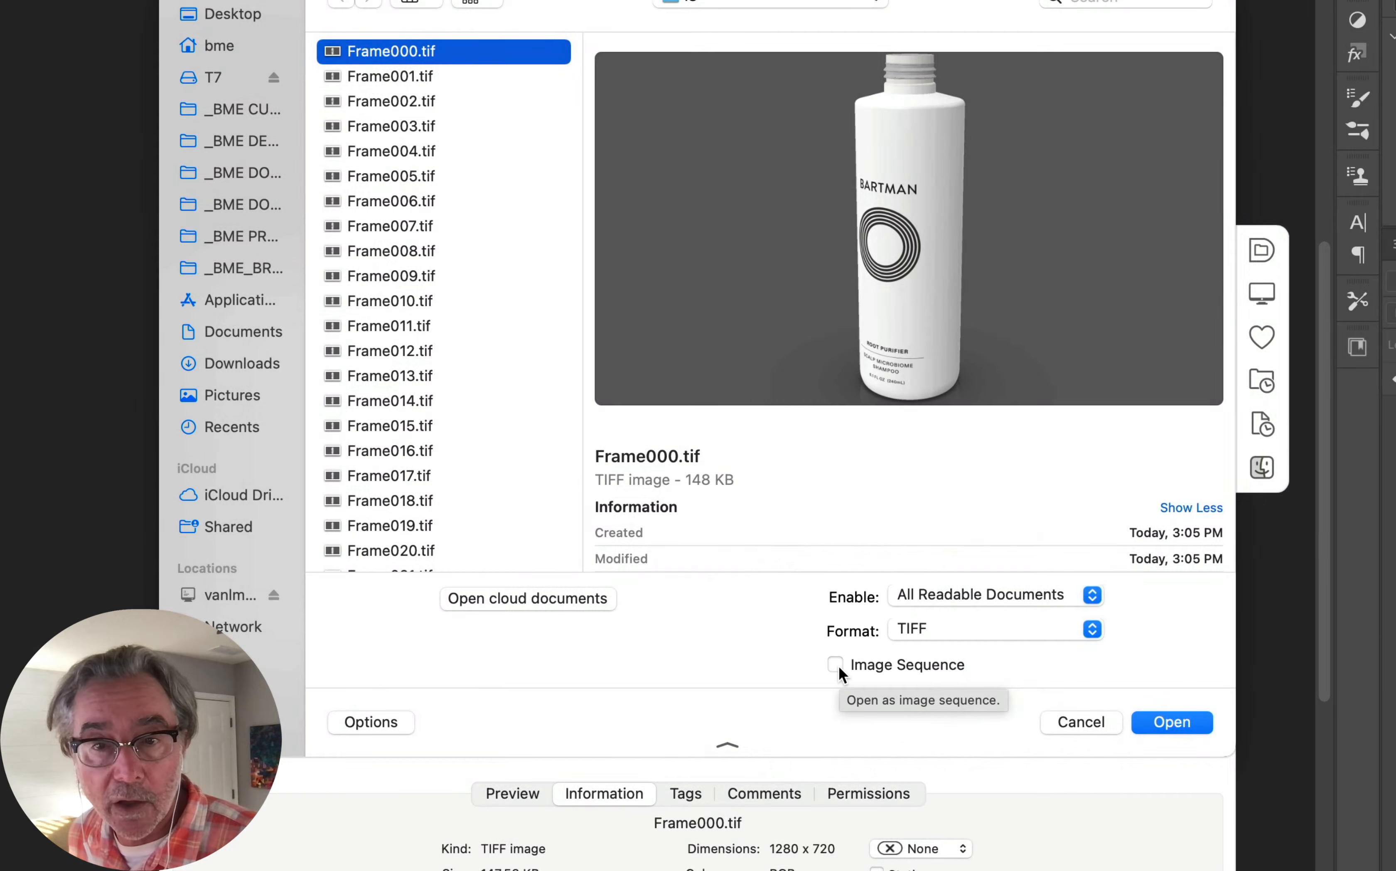
left_click(836, 665)
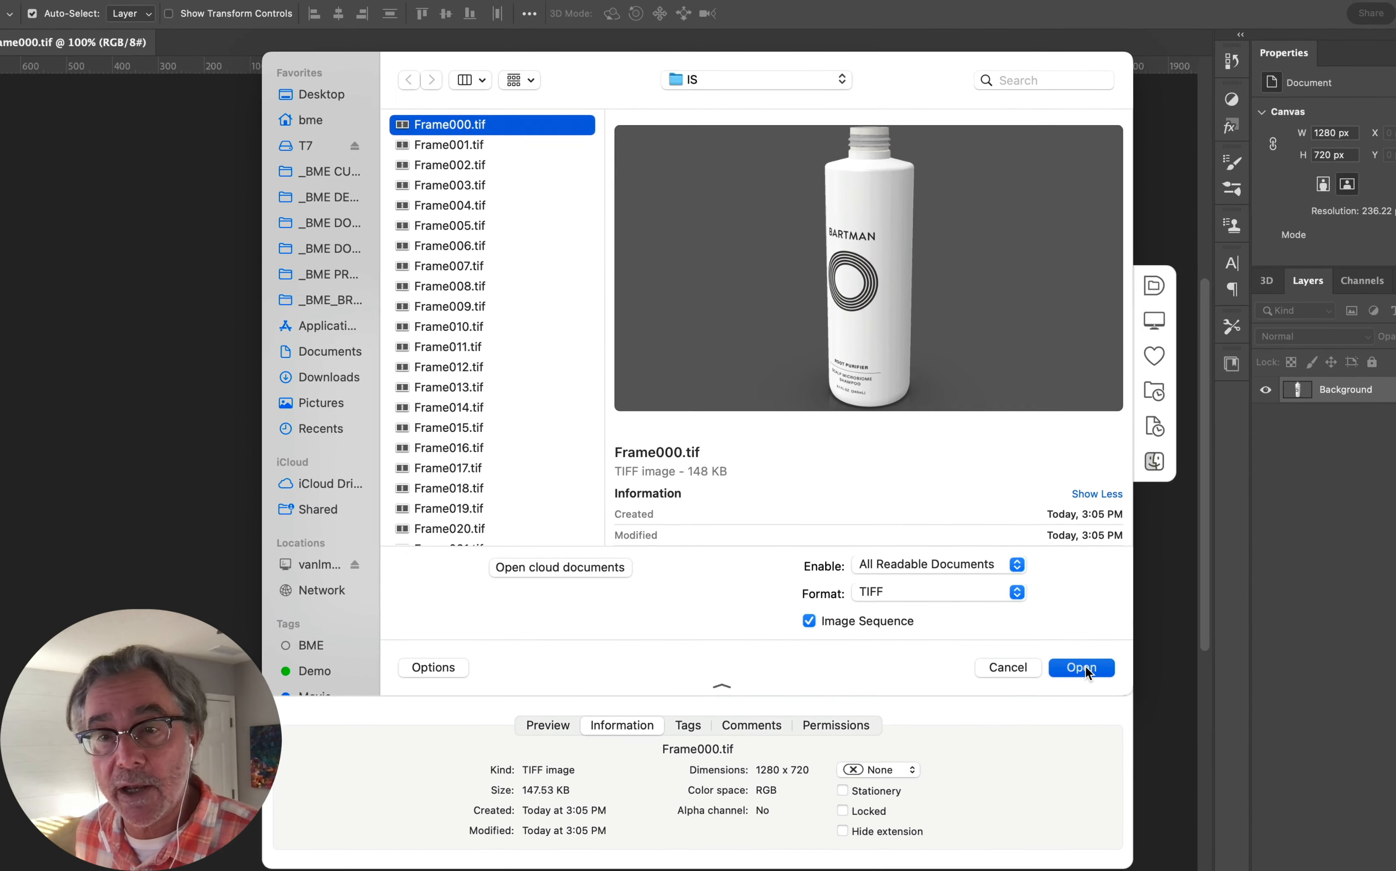
left_click(1085, 665)
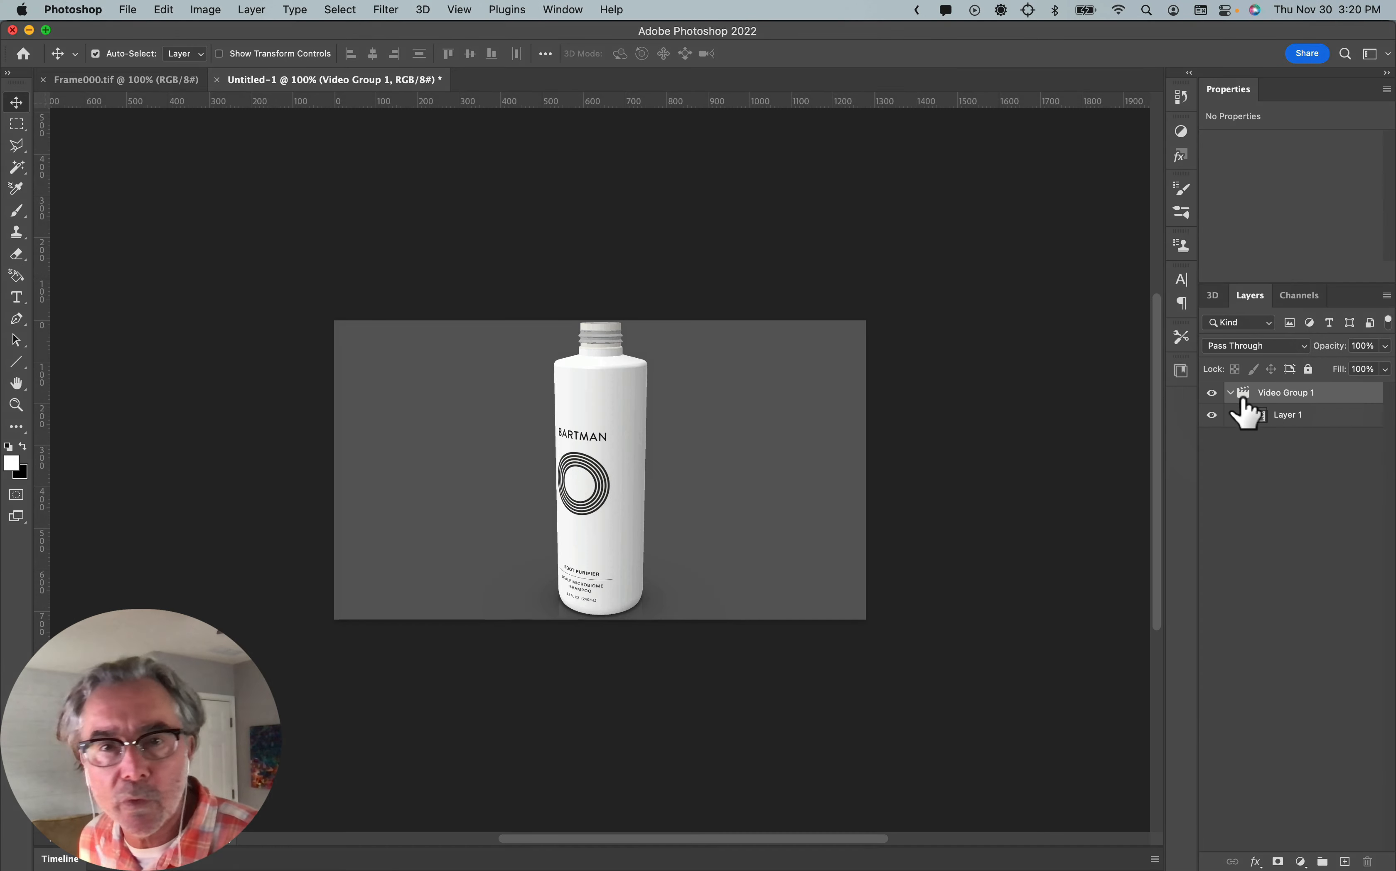
Open the Render Video export settings for the bottle image sequence.
left_click(128, 10)
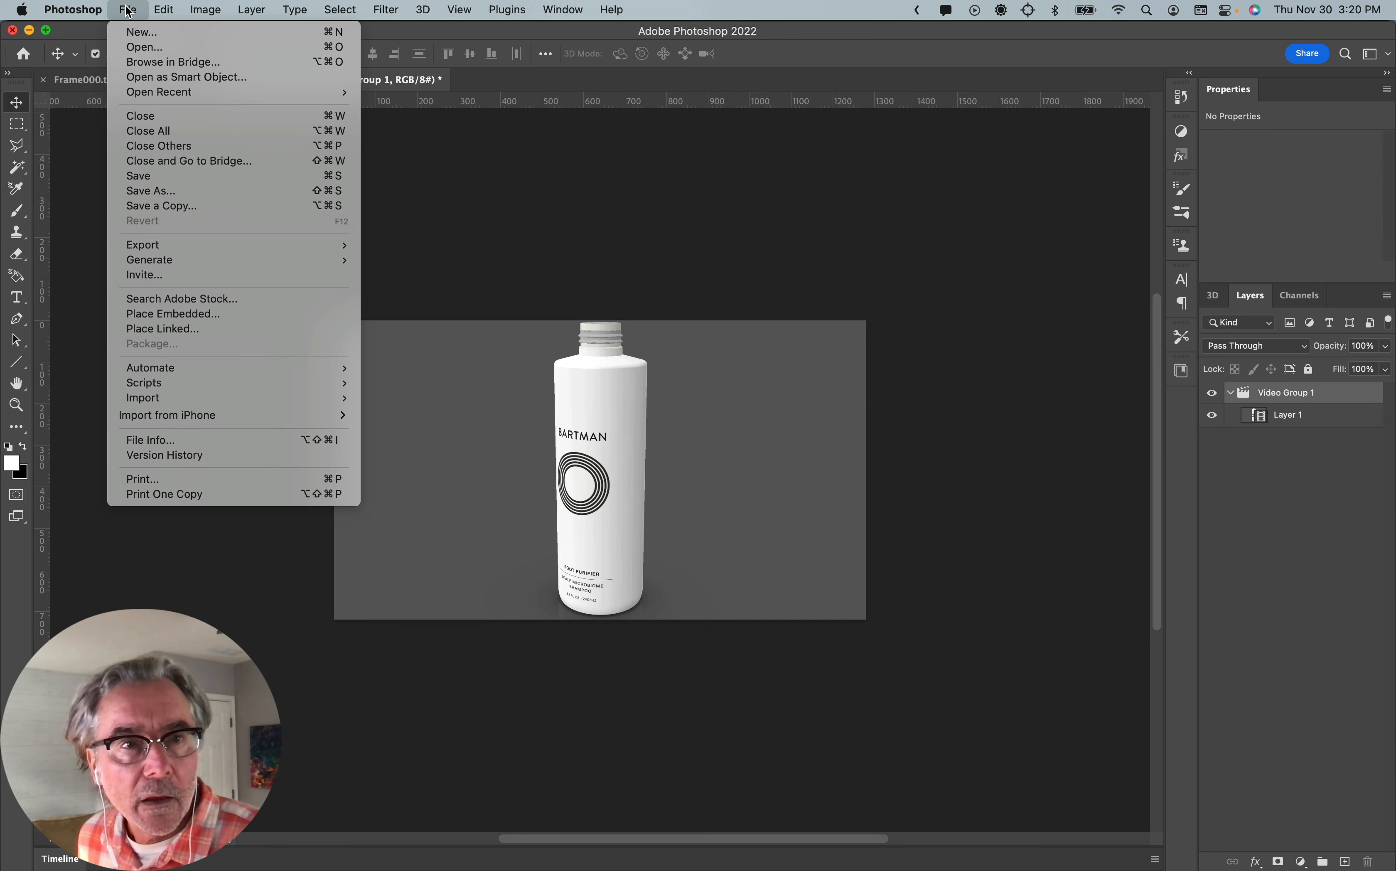
mouse_move(151, 248)
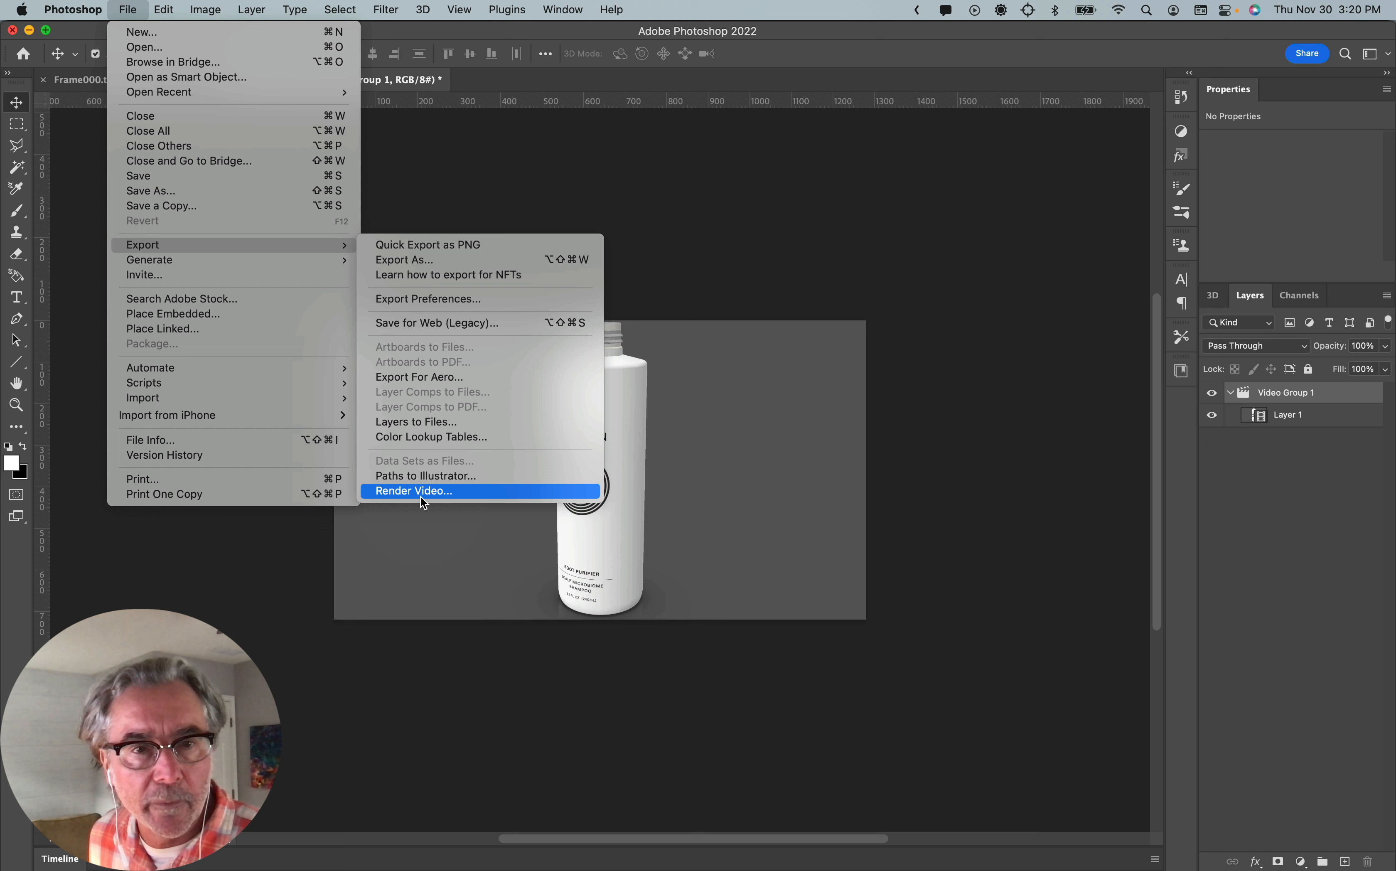
left_click(419, 495)
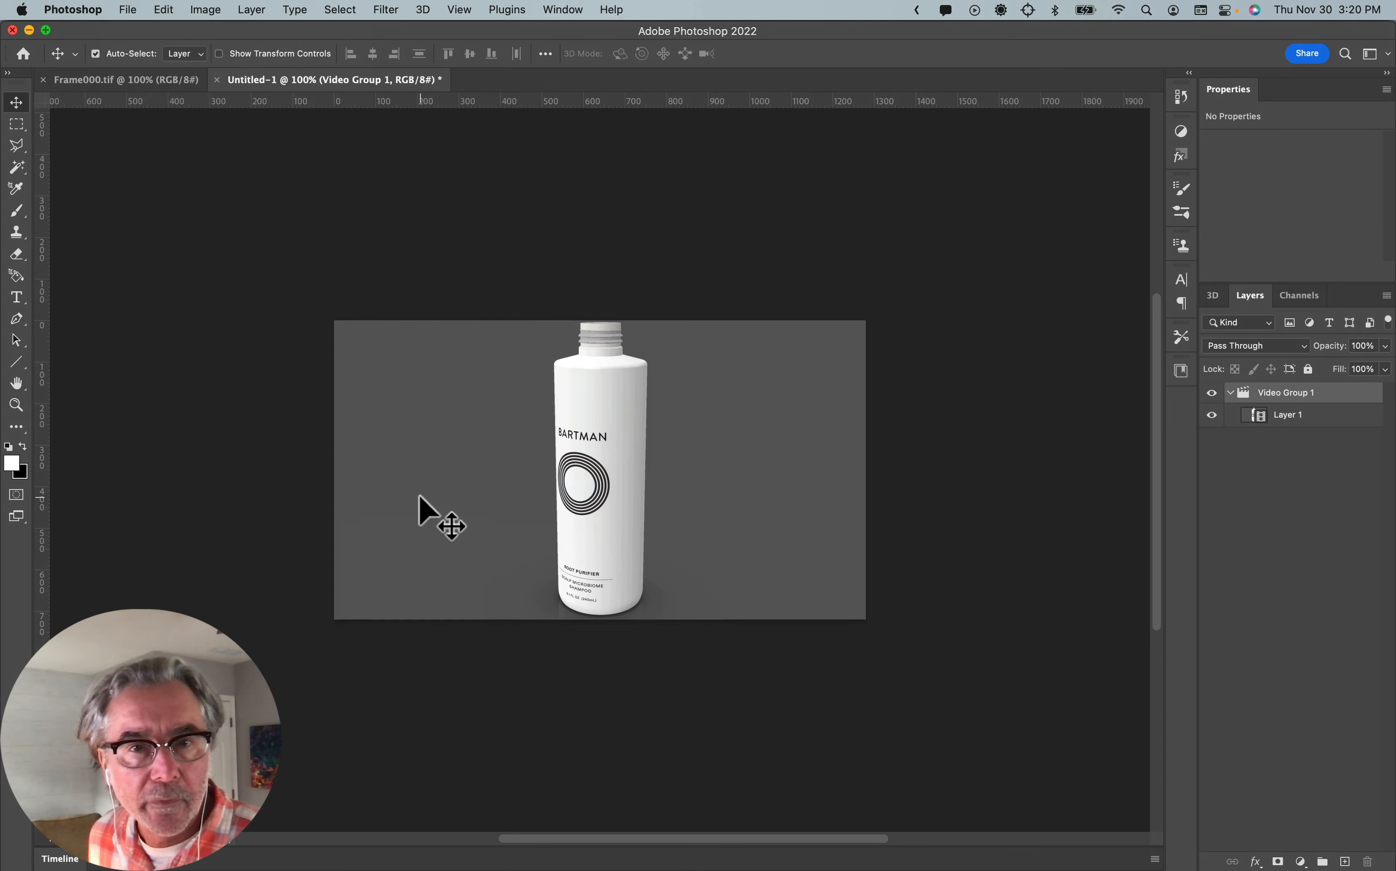